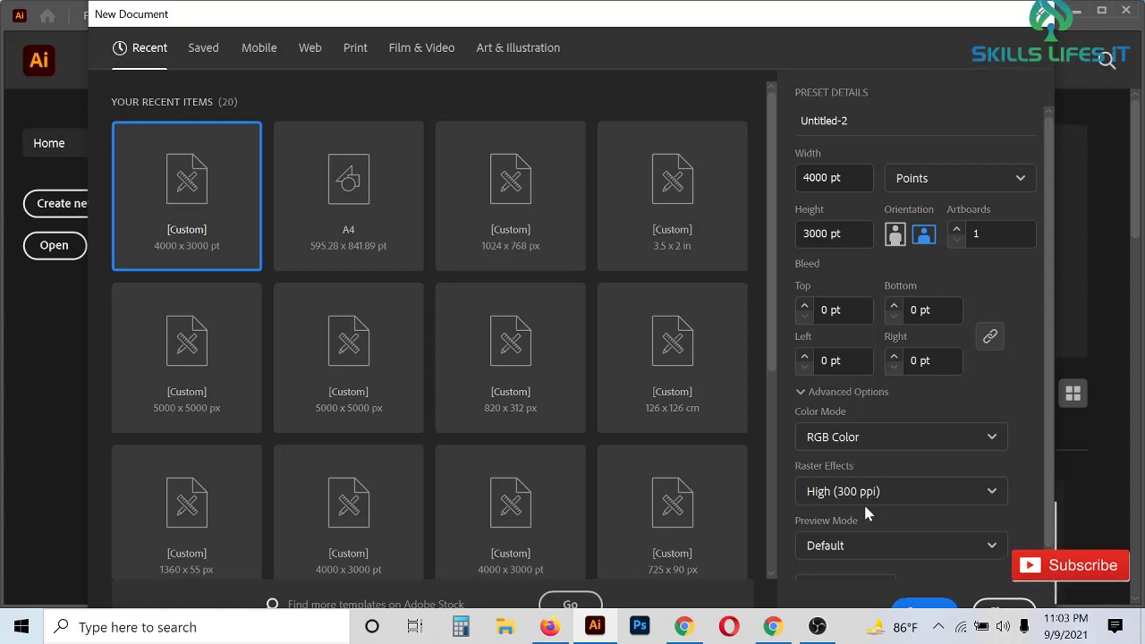
Create a new 4000 × 3000 pt landscape document with RGB color and 300 ppi raster effects.
{"action": "left_click", "coordinate": [926, 609]}
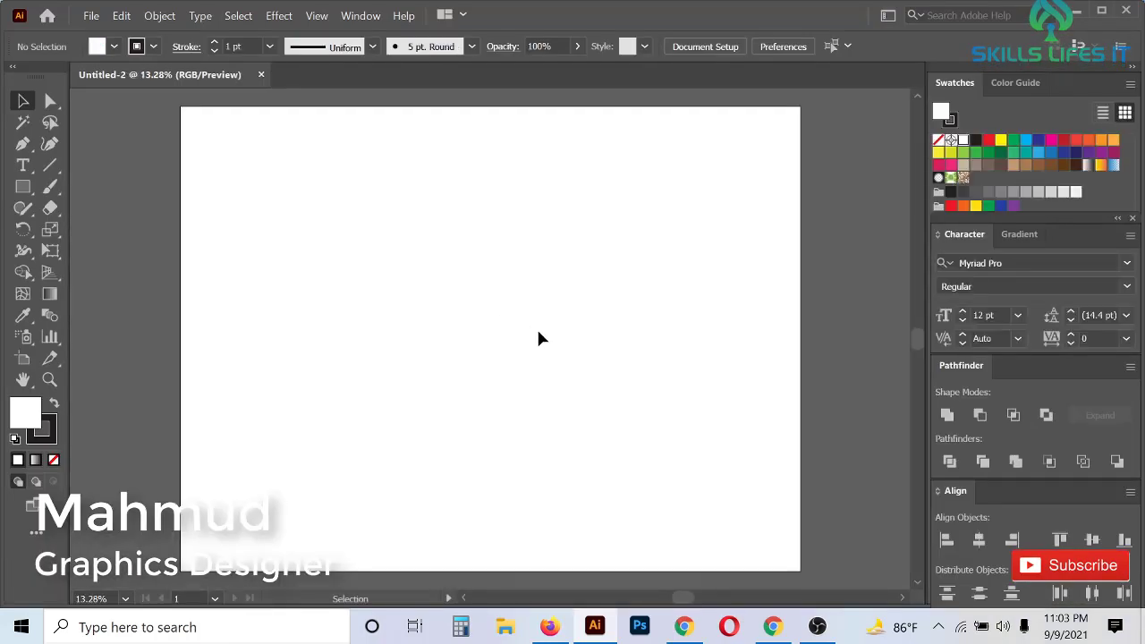
{"action": "key", "text": "ctrl+minus"}
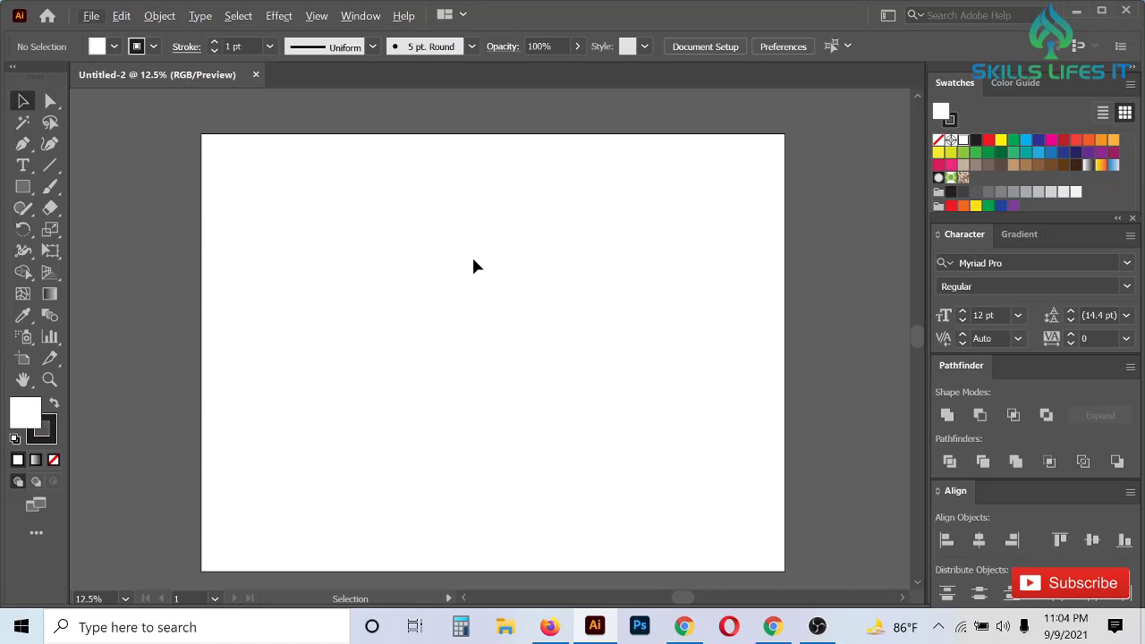
{"action": "scroll", "coordinate": [476, 265], "scroll_direction": "up", "scroll_amount": 1}
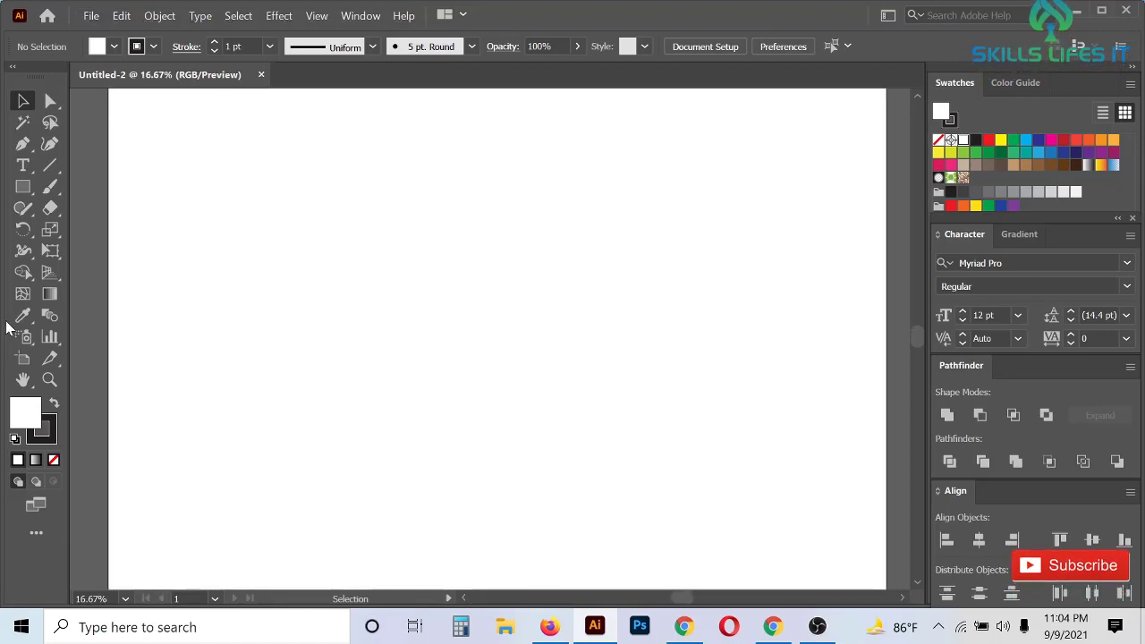
{"action": "scroll", "coordinate": [208, 259], "scroll_direction": "down", "scroll_amount": 1}
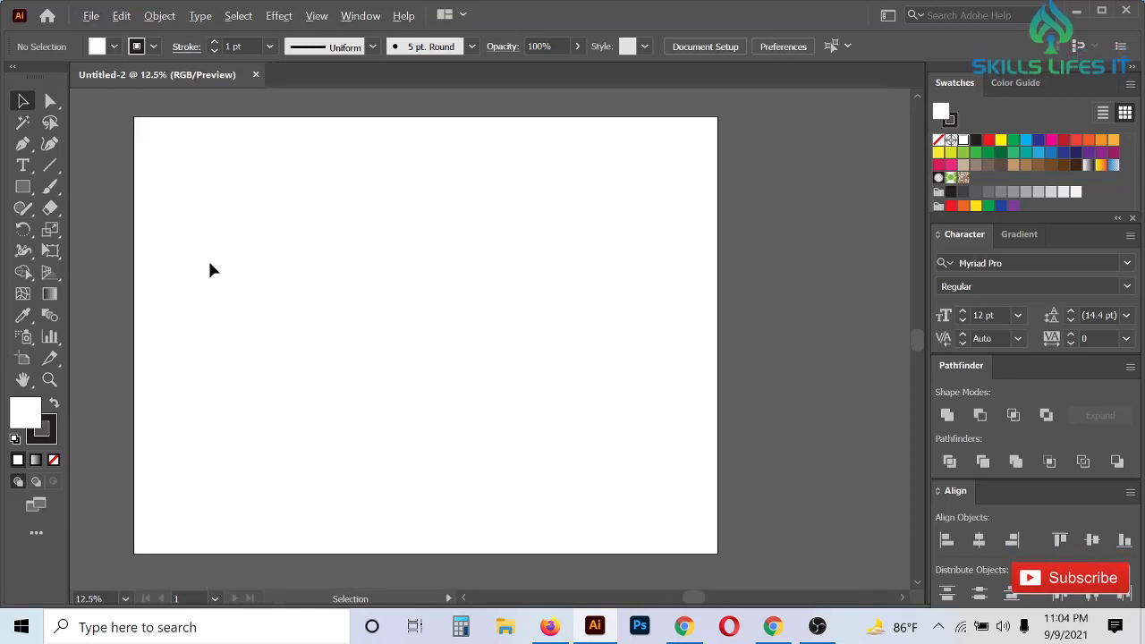
Place a point-text object with the placeholder text "Lorem ipsum" in the upper middle of the artboard.
{"action": "left_click", "coordinate": [23, 164]}
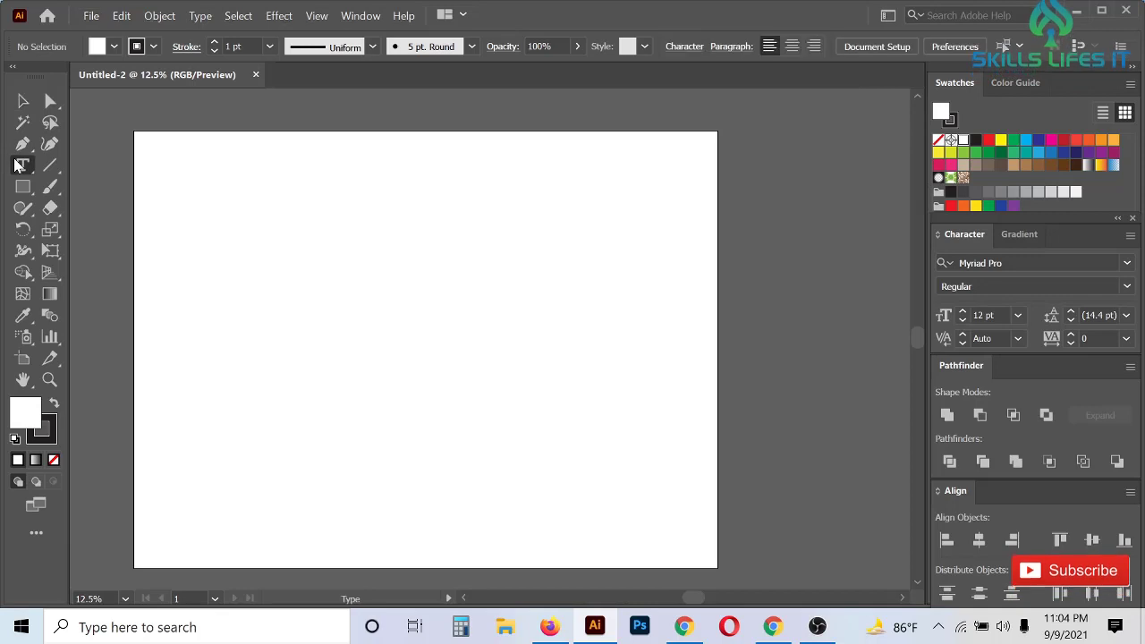
{"action": "left_click", "coordinate": [375, 302]}
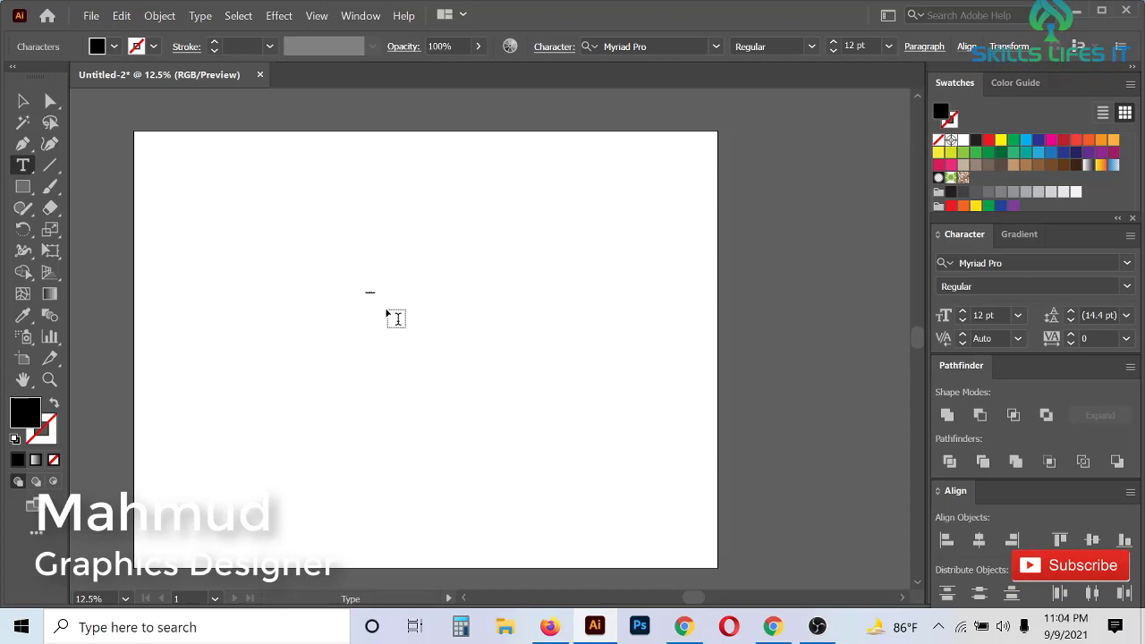
Examine the placeholder text up close and against the whole artboard, and finish editing it.
{"action": "scroll", "coordinate": [379, 296], "scroll_direction": "up", "scroll_amount": 2}
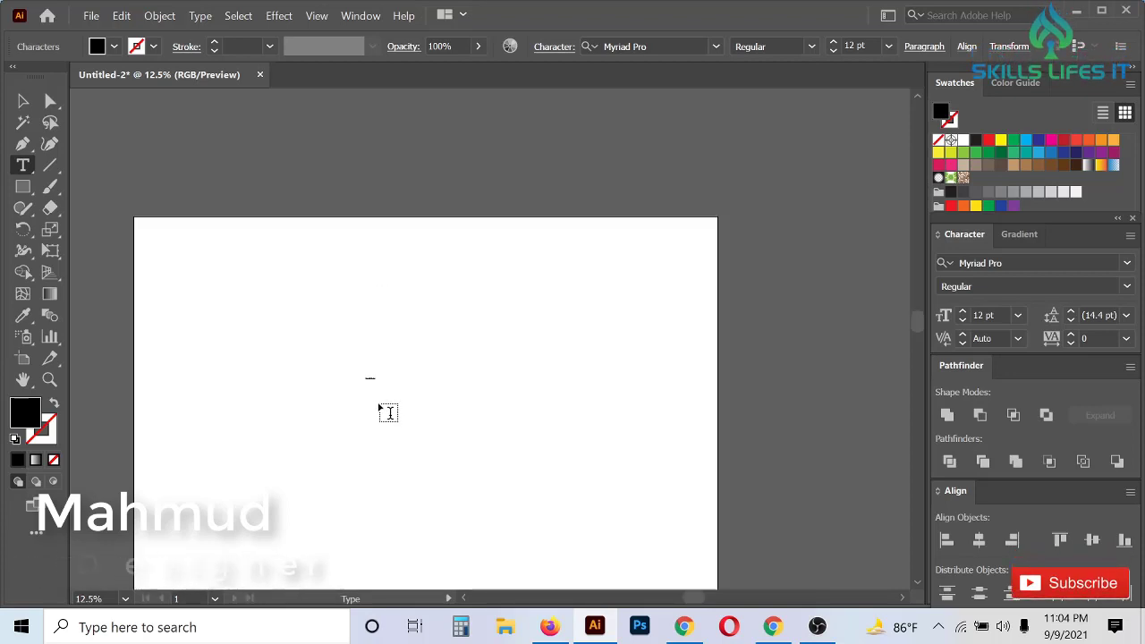
{"action": "scroll", "coordinate": [378, 391], "scroll_direction": "up", "scroll_amount": 5}
{"action": "scroll", "coordinate": [364, 278], "scroll_direction": "up", "scroll_amount": 6}
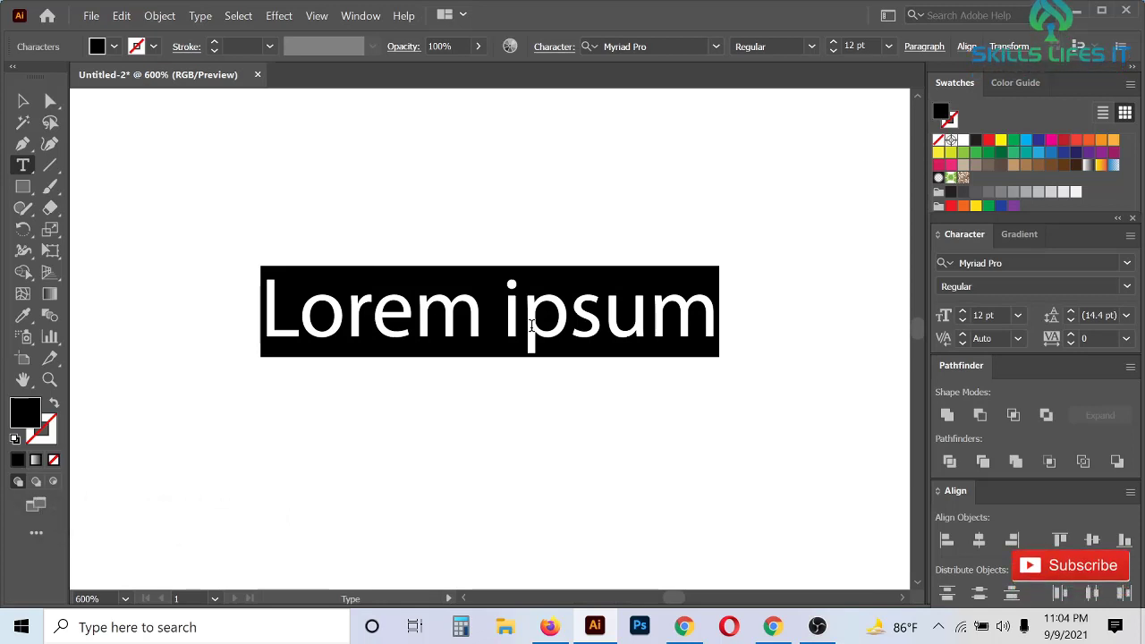
{"action": "scroll", "coordinate": [452, 316], "scroll_direction": "down", "scroll_amount": 6}
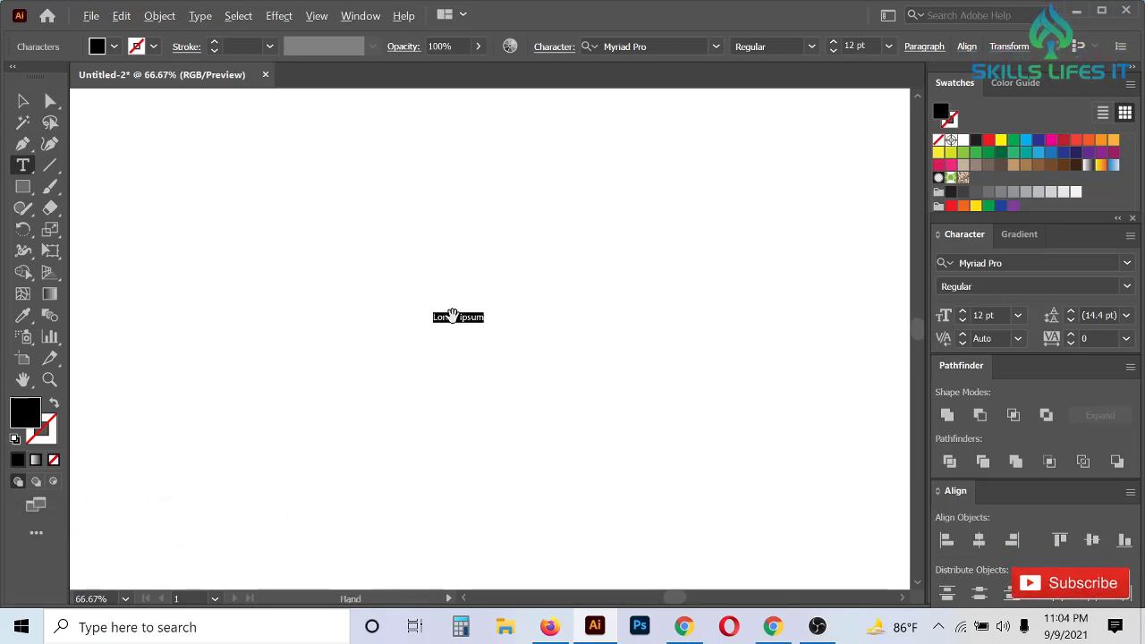
{"action": "scroll", "coordinate": [452, 316], "scroll_direction": "down", "scroll_amount": 4}
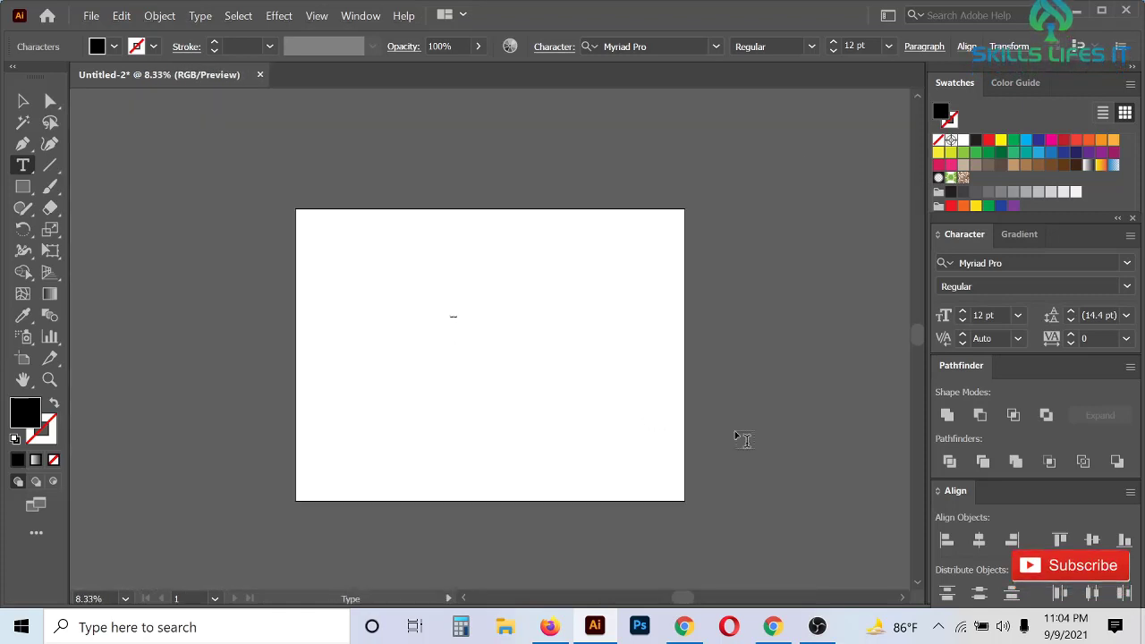
{"action": "scroll", "coordinate": [642, 406], "scroll_direction": "up", "scroll_amount": 1}
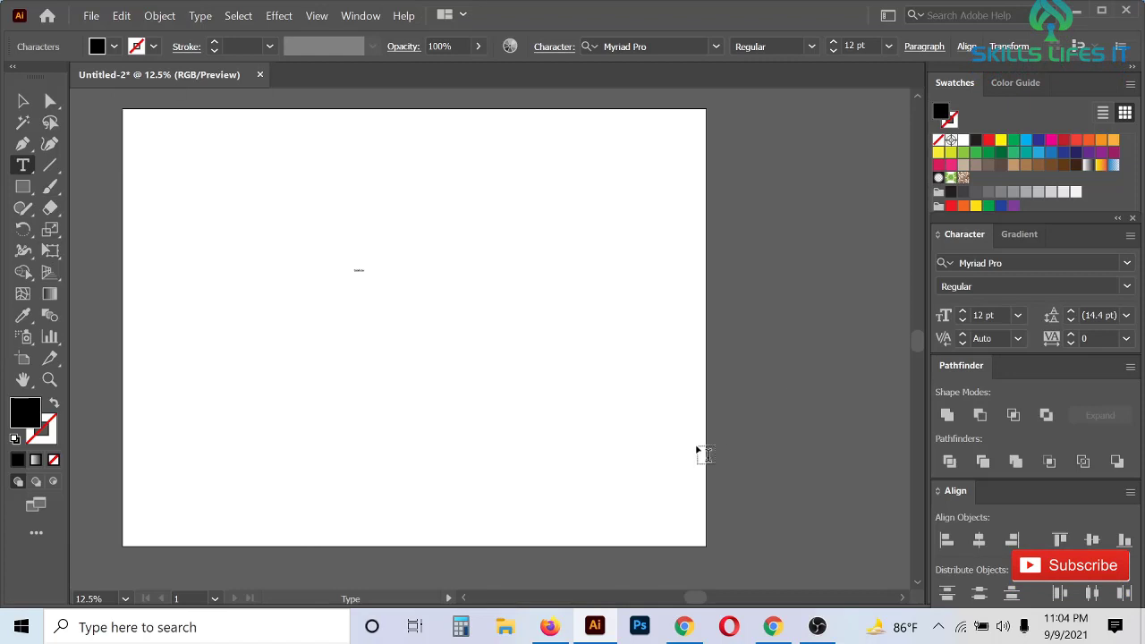
{"action": "key", "text": "space"}
{"action": "scroll", "coordinate": [767, 281], "scroll_direction": "down", "scroll_amount": 1}
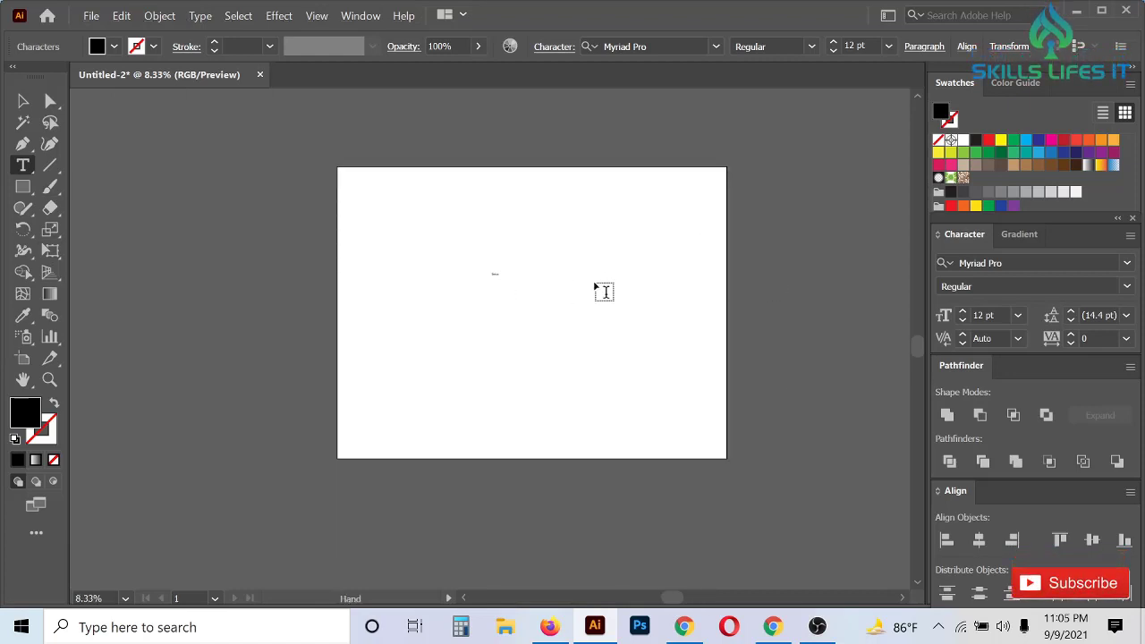
{"action": "scroll", "coordinate": [596, 274], "scroll_direction": "up", "scroll_amount": 1}
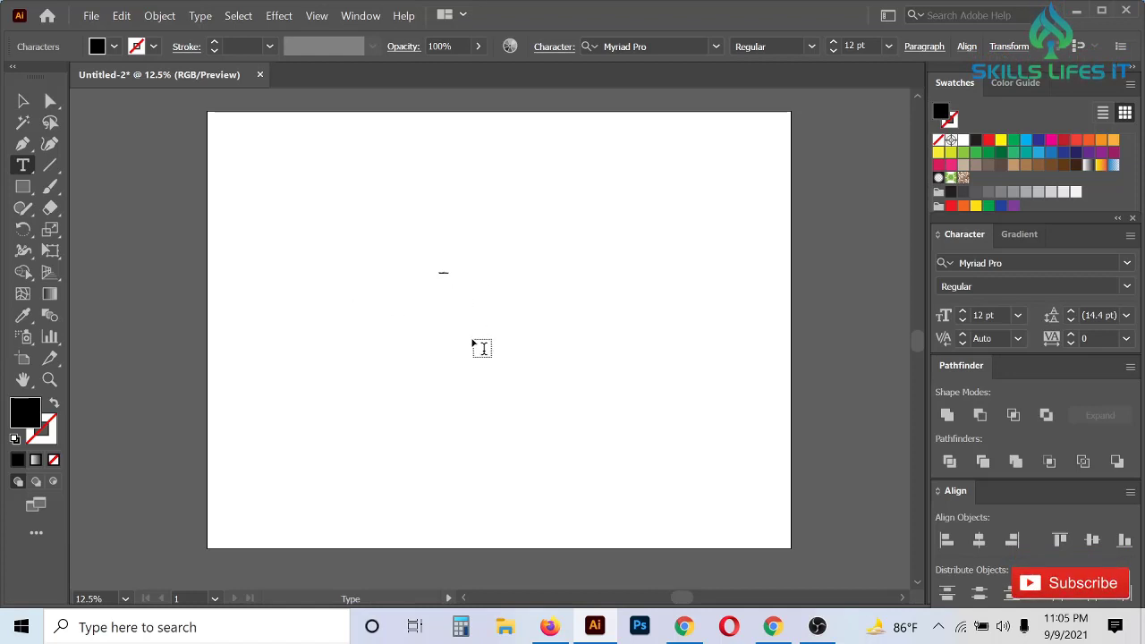
{"action": "key", "text": "Escape"}
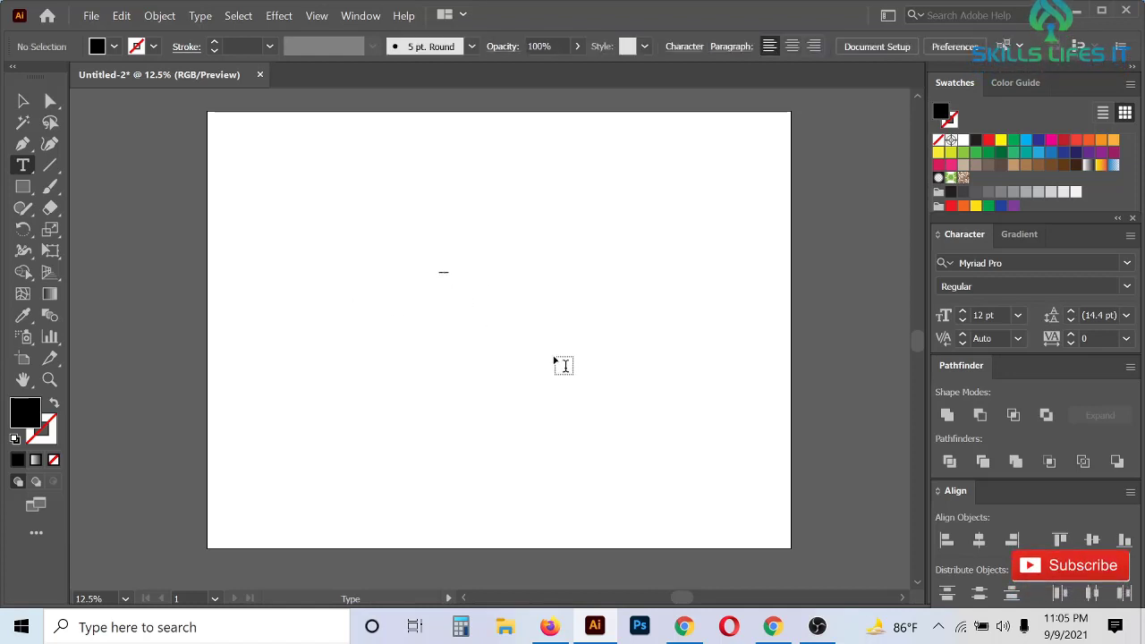
Add a second "Lorem ipsum" point-text object below the first and select it as an object.
{"action": "left_click", "coordinate": [446, 354]}
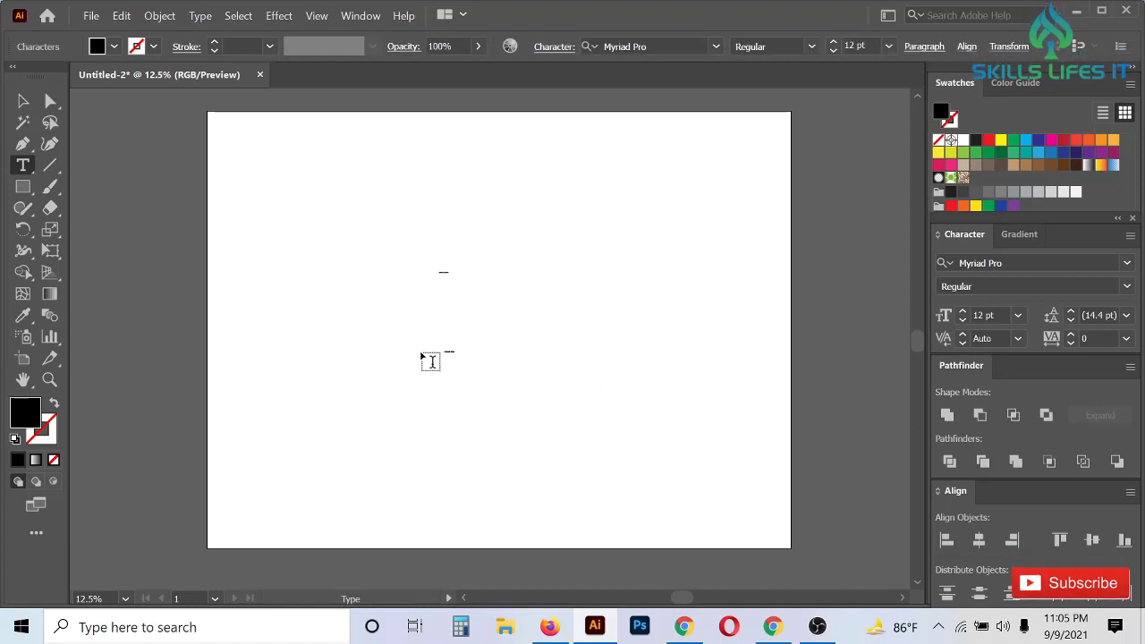
{"action": "left_click", "coordinate": [21, 104]}
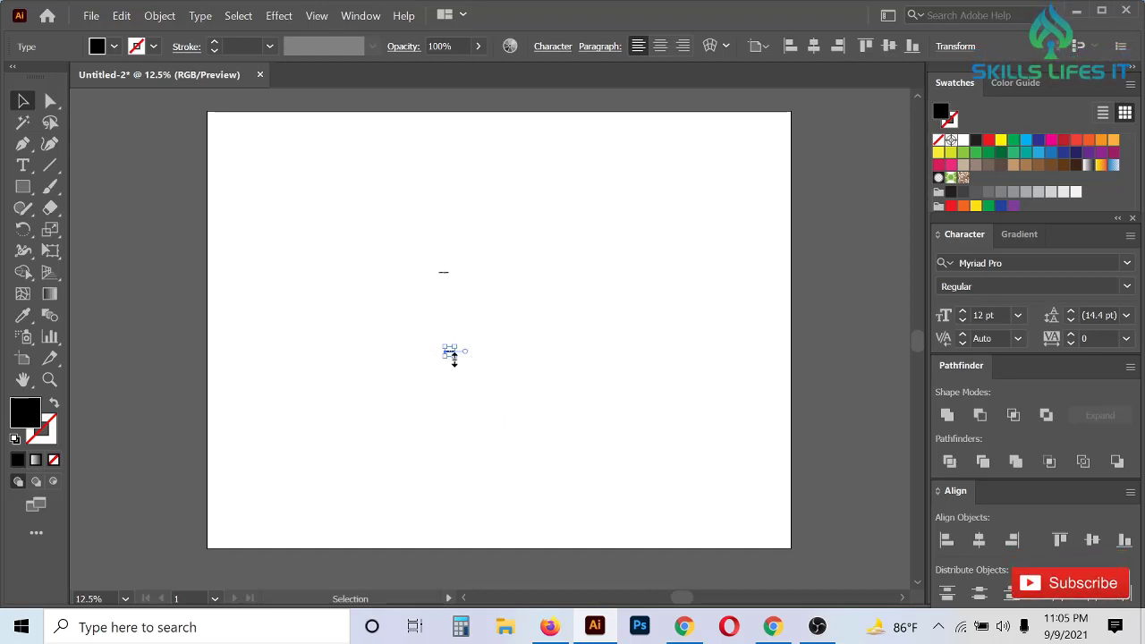
{"action": "scroll", "coordinate": [447, 365], "scroll_direction": "up", "scroll_amount": 7}
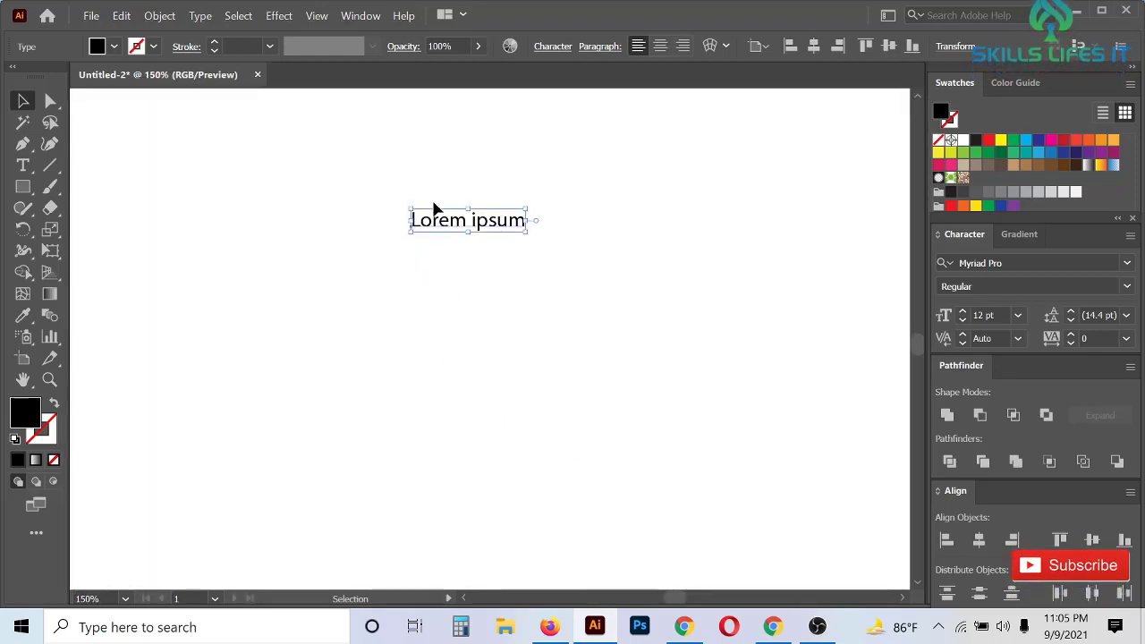
{"action": "scroll", "coordinate": [471, 382], "scroll_direction": "down", "scroll_amount": 2}
{"action": "scroll", "coordinate": [471, 387], "scroll_direction": "down", "scroll_amount": 2}
{"action": "scroll", "coordinate": [424, 279], "scroll_direction": "down", "scroll_amount": 2}
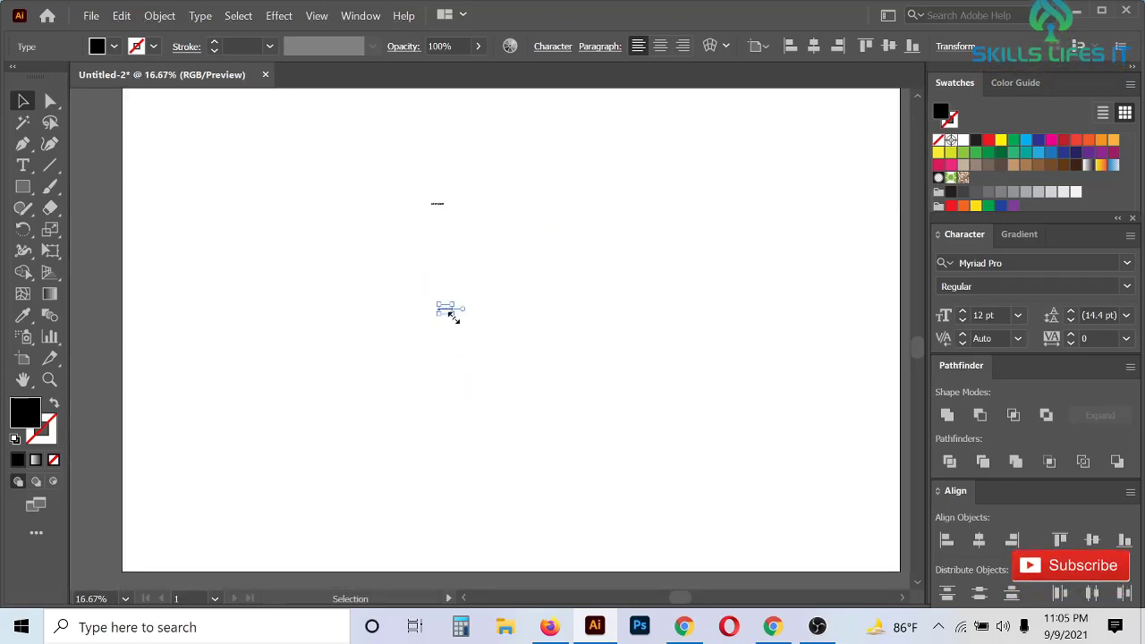
Scale the lower text up proportionally to about 382 pt and move it near the artboard's lower edge.
{"action": "left_click_drag", "start_coordinate": [450, 314], "coordinate": [651, 486]}
{"action": "scroll", "coordinate": [522, 362], "scroll_direction": "down", "scroll_amount": 1}
{"action": "left_click_drag", "start_coordinate": [521, 348], "coordinate": [599, 478]}
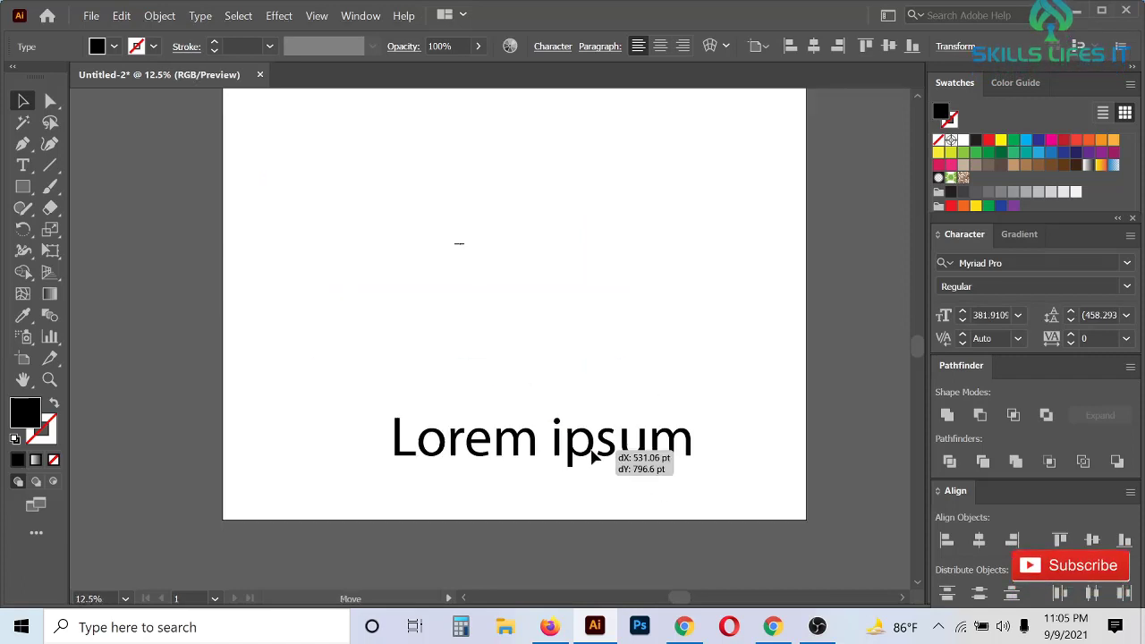
{"action": "left_click_drag", "start_coordinate": [517, 348], "coordinate": [586, 424]}
Stretch the upper text non-proportionally to about 1291 pt, widen it to roughly the artboard's width, and reposition it over the artboard.
{"action": "left_click_drag", "start_coordinate": [465, 261], "coordinate": [732, 299]}
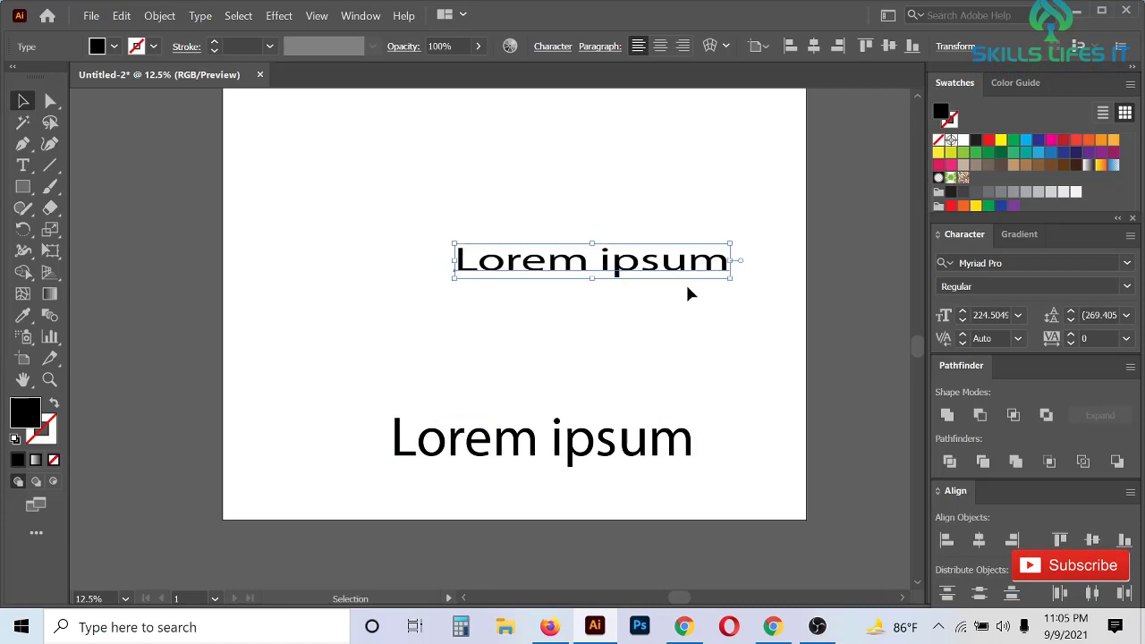
{"action": "left_click_drag", "start_coordinate": [593, 283], "coordinate": [593, 447]}
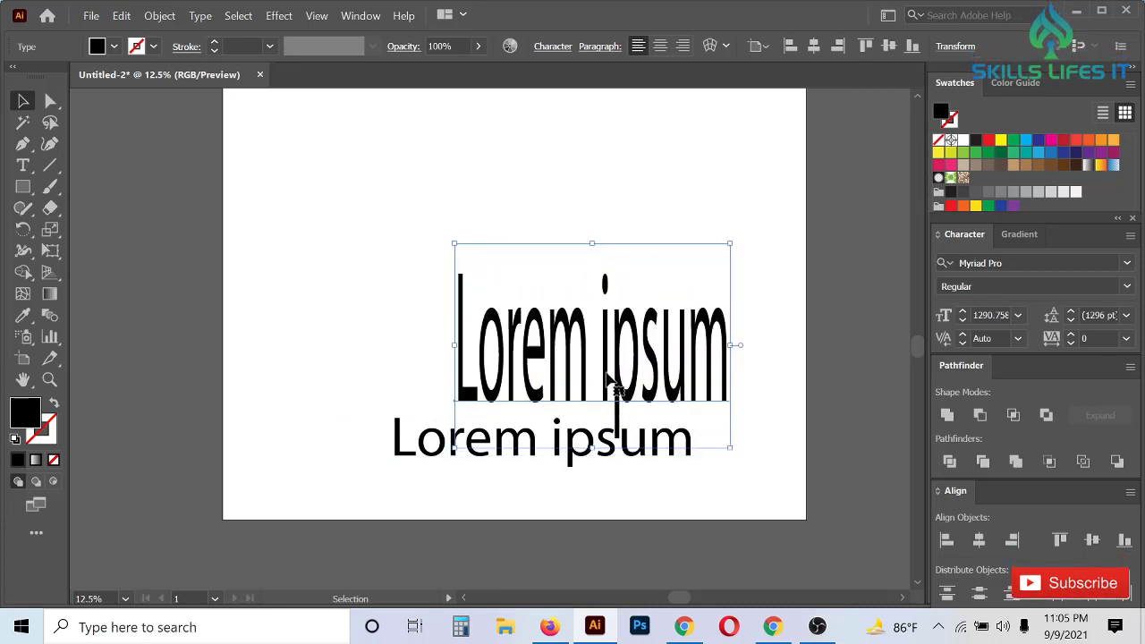
{"action": "left_click_drag", "start_coordinate": [609, 396], "coordinate": [447, 268]}
{"action": "left_click_drag", "start_coordinate": [576, 206], "coordinate": [891, 217]}
{"action": "scroll", "coordinate": [799, 240], "scroll_direction": "up", "scroll_amount": 1}
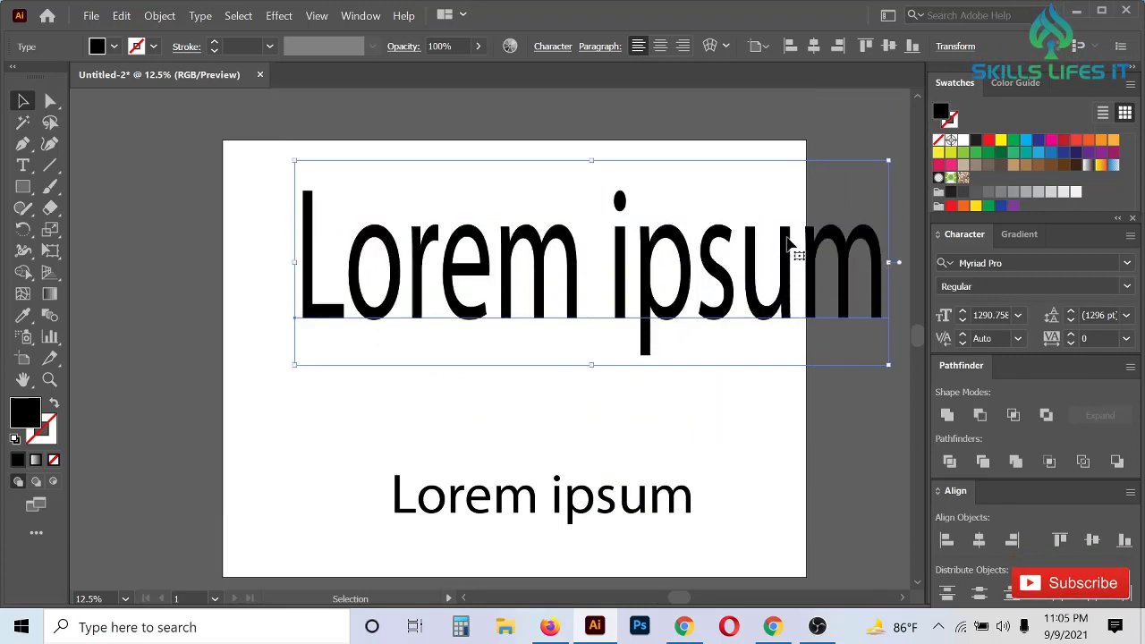
{"action": "scroll", "coordinate": [708, 285], "scroll_direction": "down", "scroll_amount": 1}
{"action": "left_click_drag", "start_coordinate": [711, 298], "coordinate": [673, 317]}
Scale the lower text up proportionally to about 699 pt and shift it beneath the upper text.
{"action": "left_click", "coordinate": [644, 434]}
{"action": "left_click_drag", "start_coordinate": [701, 424], "coordinate": [810, 466]}
{"action": "left_click_drag", "start_coordinate": [736, 454], "coordinate": [734, 434]}
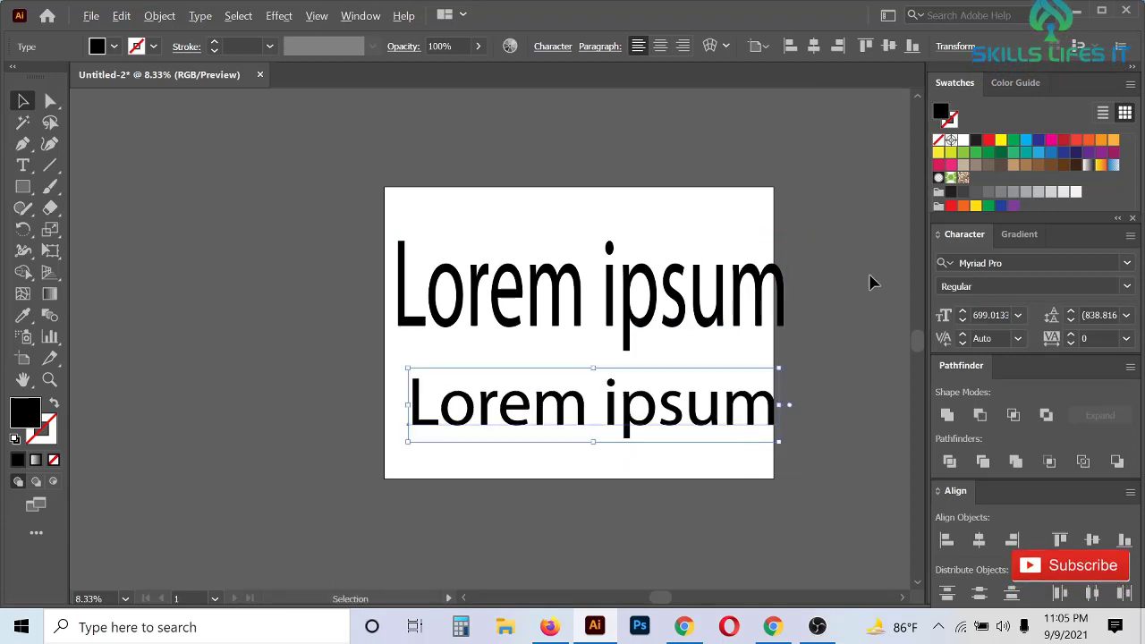
Resize the upper text freely, shrinking it and stretching it again in height and width to about 1193 pt.
{"action": "scroll", "coordinate": [800, 322], "scroll_direction": "up", "scroll_amount": 1}
{"action": "left_click", "coordinate": [618, 296]}
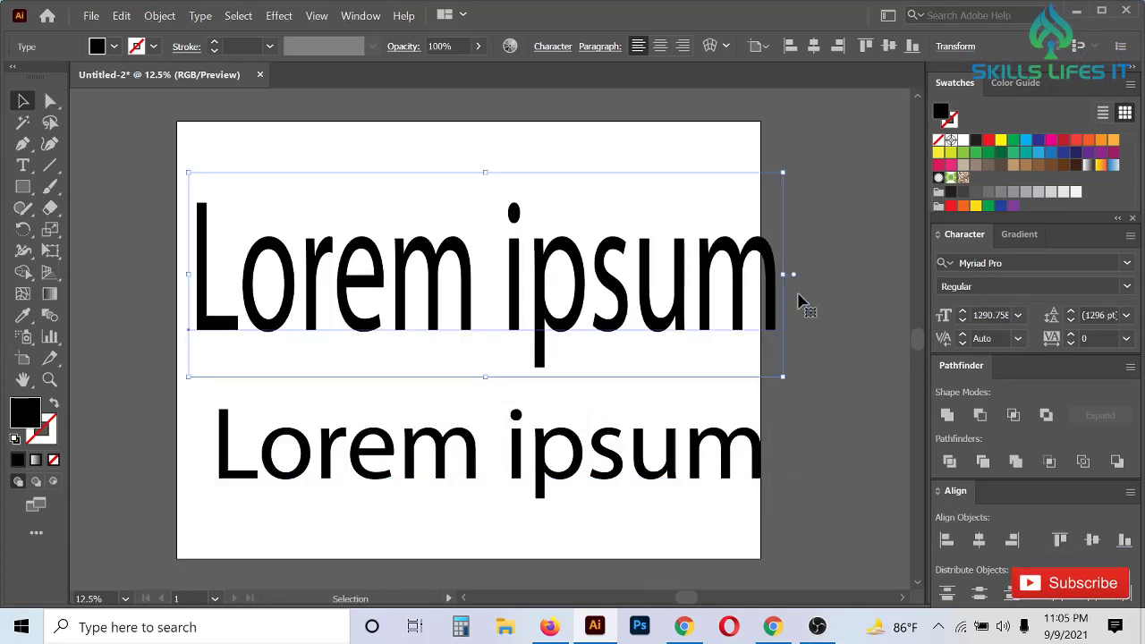
{"action": "left_click_drag", "start_coordinate": [783, 377], "coordinate": [690, 296]}
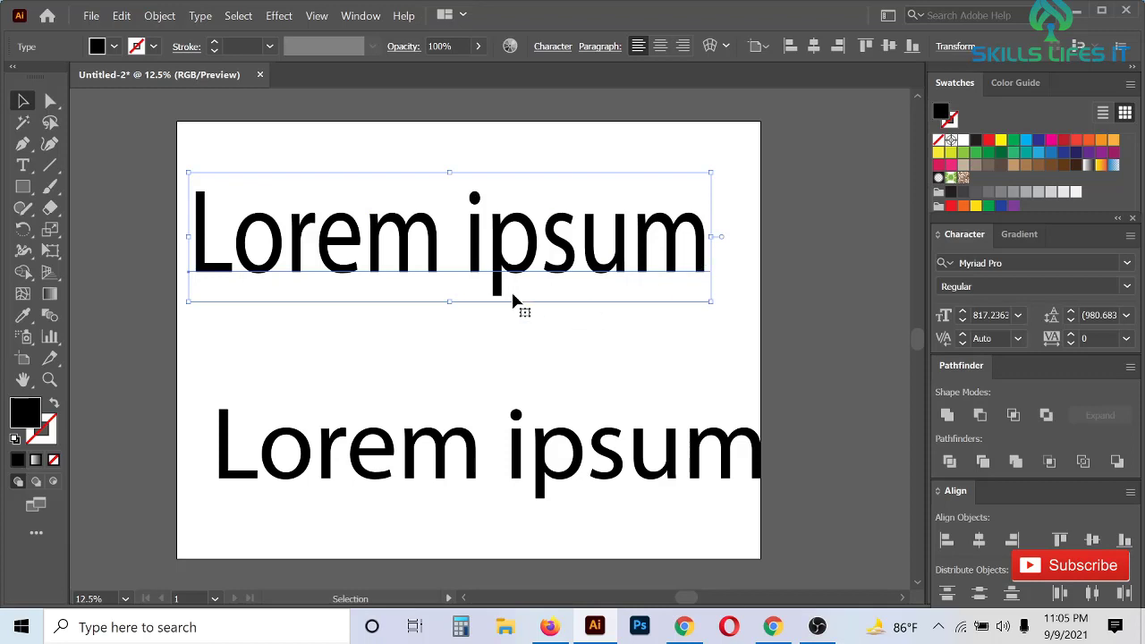
{"action": "left_click_drag", "start_coordinate": [454, 304], "coordinate": [501, 344]}
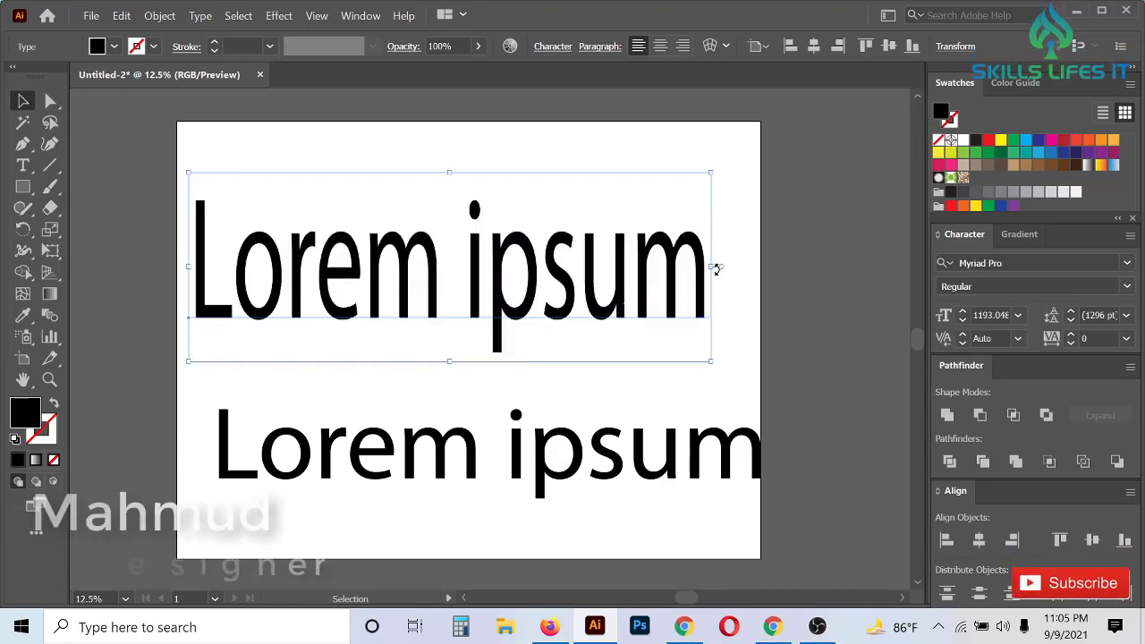
{"action": "left_click_drag", "start_coordinate": [713, 263], "coordinate": [791, 271]}
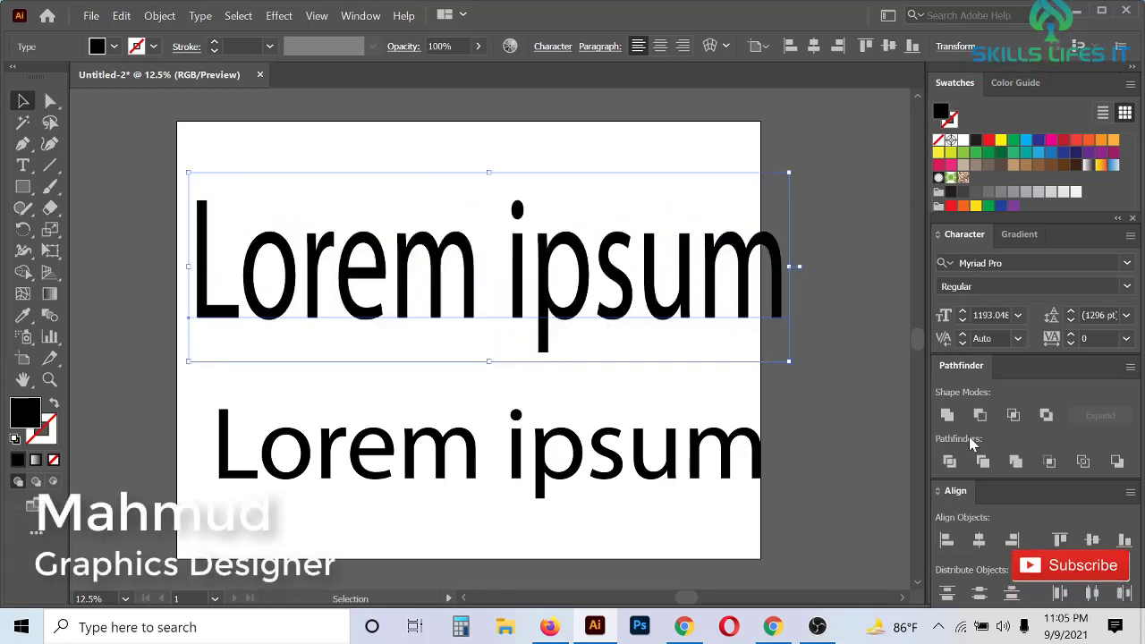
Delete the distorted upper text and move the remaining text to the middle of the artboard.
{"action": "scroll", "coordinate": [524, 428], "scroll_direction": "down", "scroll_amount": 1}
{"action": "scroll", "coordinate": [525, 427], "scroll_direction": "down", "scroll_amount": 1}
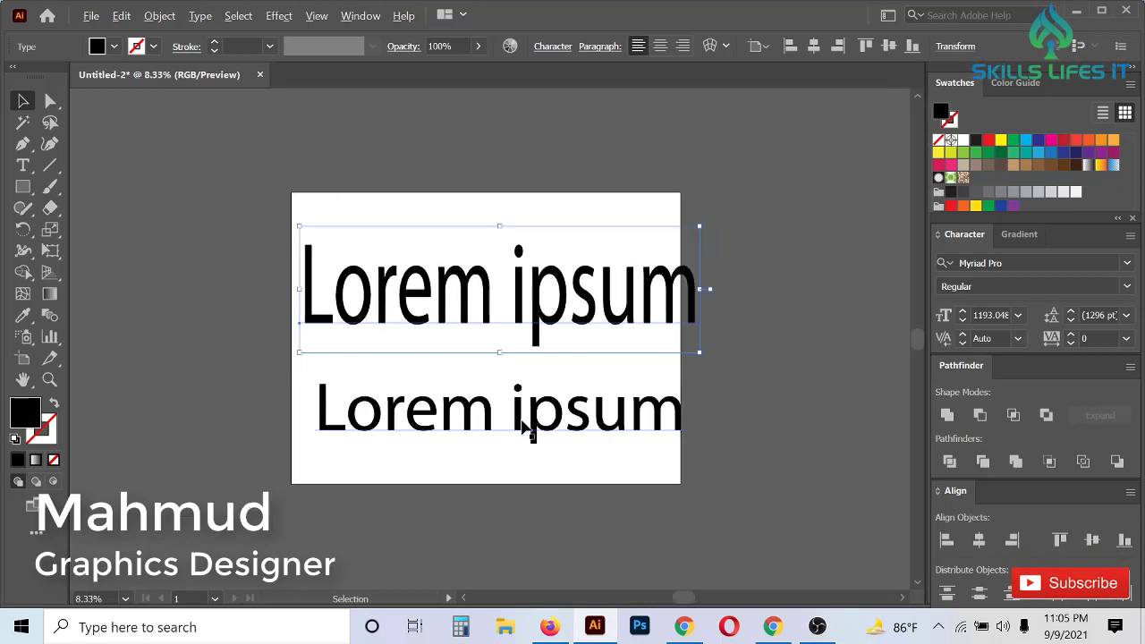
{"action": "scroll", "coordinate": [519, 428], "scroll_direction": "up", "scroll_amount": 2}
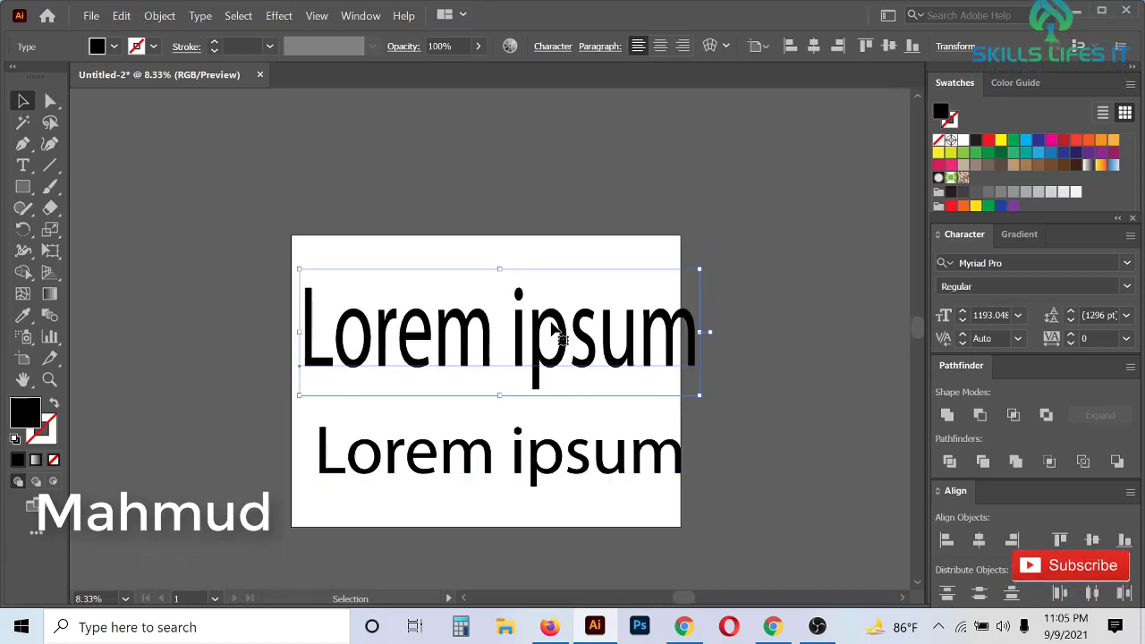
{"action": "key", "text": "Delete"}
{"action": "left_click_drag", "start_coordinate": [545, 475], "coordinate": [531, 373]}
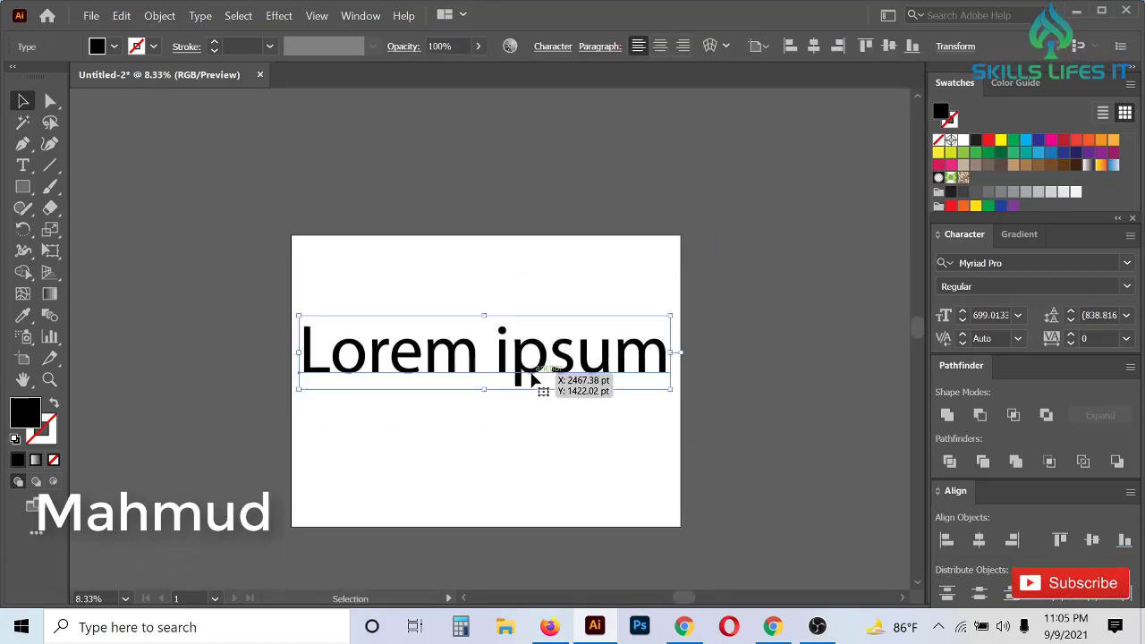
Scale the text down proportionally around its center to about 475 pt.
{"action": "scroll", "coordinate": [531, 373], "scroll_direction": "up", "scroll_amount": 1}
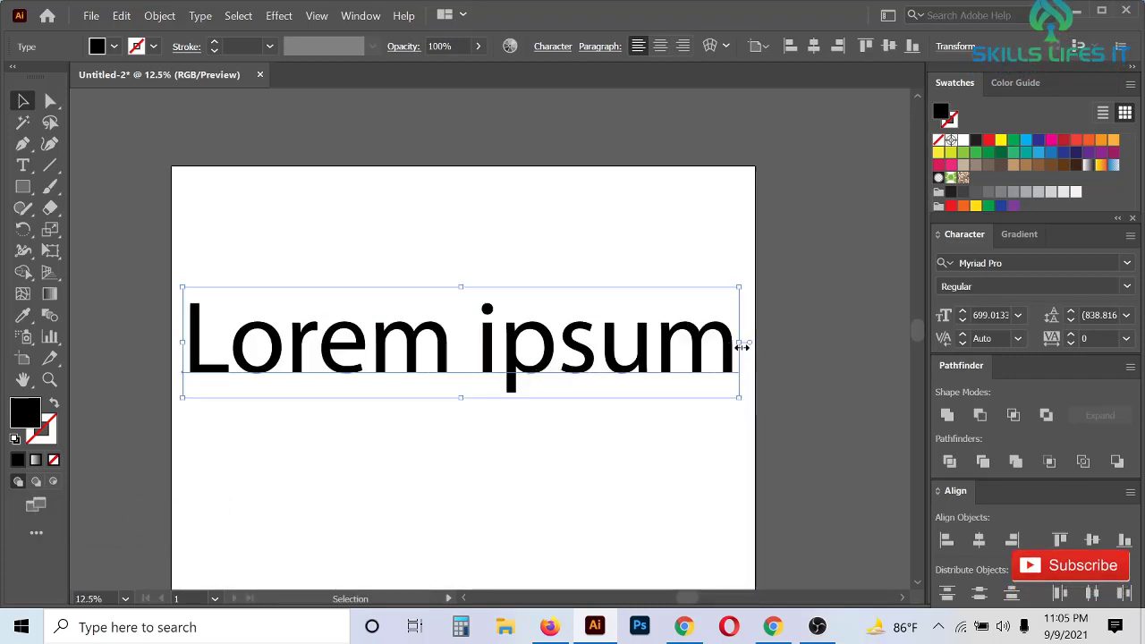
{"action": "left_click_drag", "start_coordinate": [742, 346], "coordinate": [651, 395]}
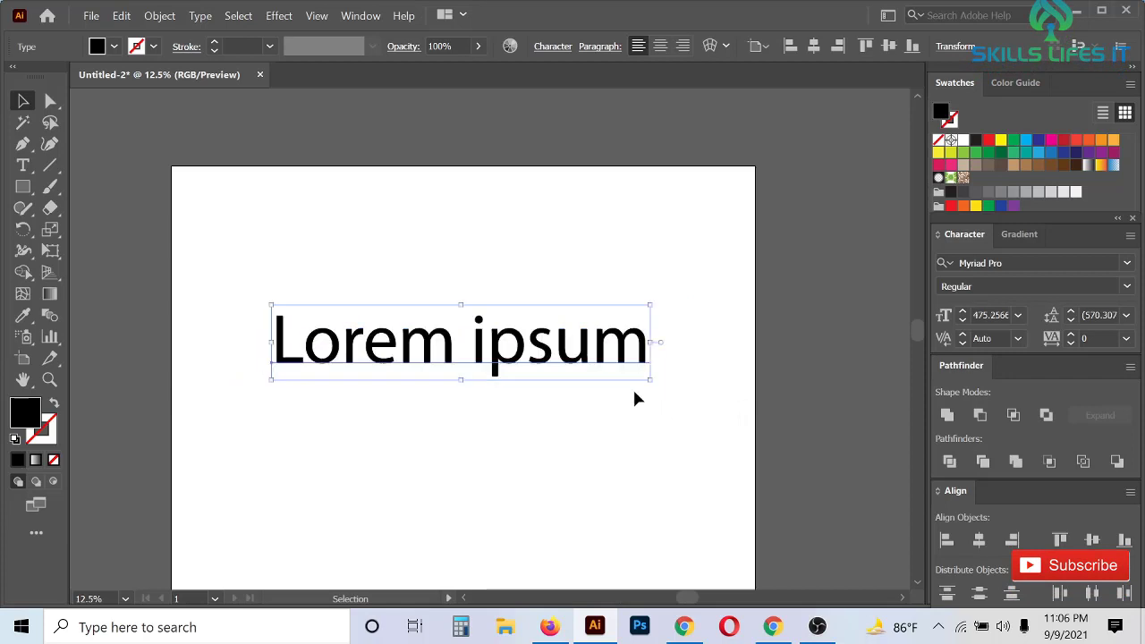
Duplicate the text to the artboard's lower edge and try freely resizing the upper copy.
{"action": "scroll", "coordinate": [556, 383], "scroll_direction": "down", "scroll_amount": 1}
{"action": "left_click_drag", "start_coordinate": [544, 359], "coordinate": [531, 499]}
{"action": "left_click", "coordinate": [627, 358]}
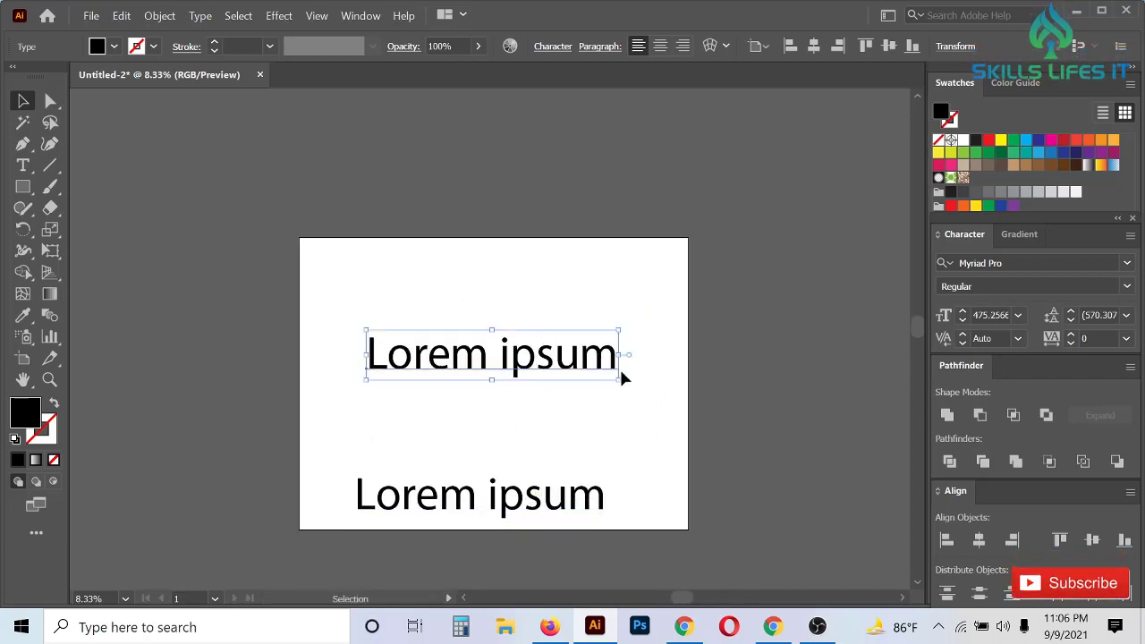
{"action": "left_click_drag", "start_coordinate": [621, 387], "coordinate": [770, 378]}
{"action": "left_click_drag", "start_coordinate": [635, 398], "coordinate": [608, 209]}
Delete the upper copy and move the remaining text to the middle of the artboard.
{"action": "key", "text": "Delete"}
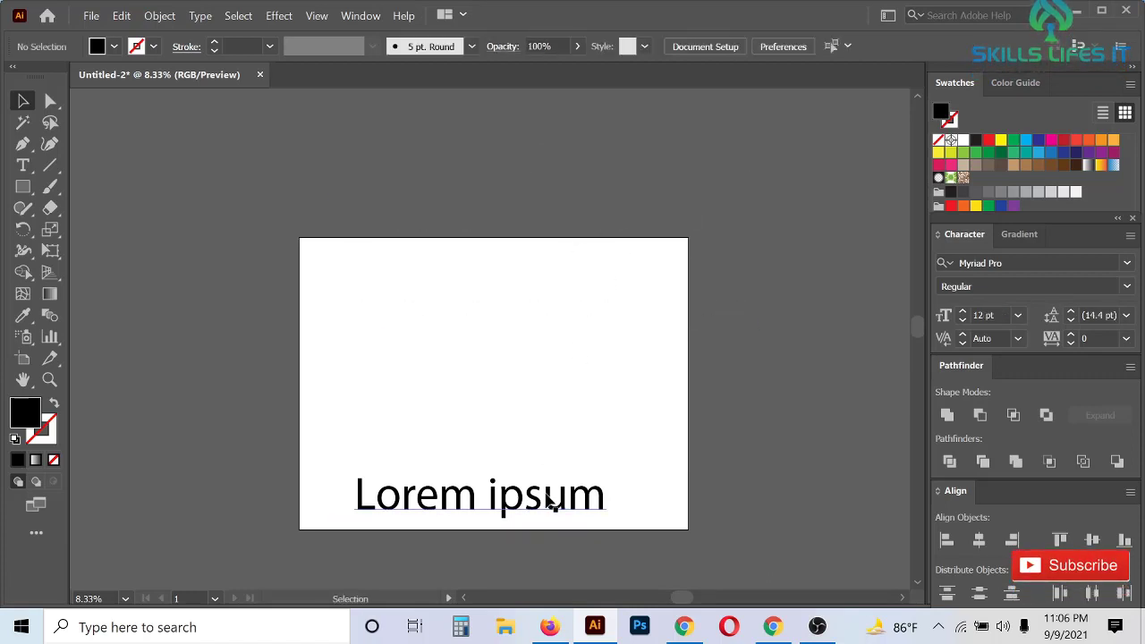
{"action": "left_click_drag", "start_coordinate": [552, 501], "coordinate": [569, 361]}
{"action": "scroll", "coordinate": [567, 374], "scroll_direction": "up", "scroll_amount": 1}
{"action": "scroll", "coordinate": [567, 374], "scroll_direction": "down", "scroll_amount": 3}
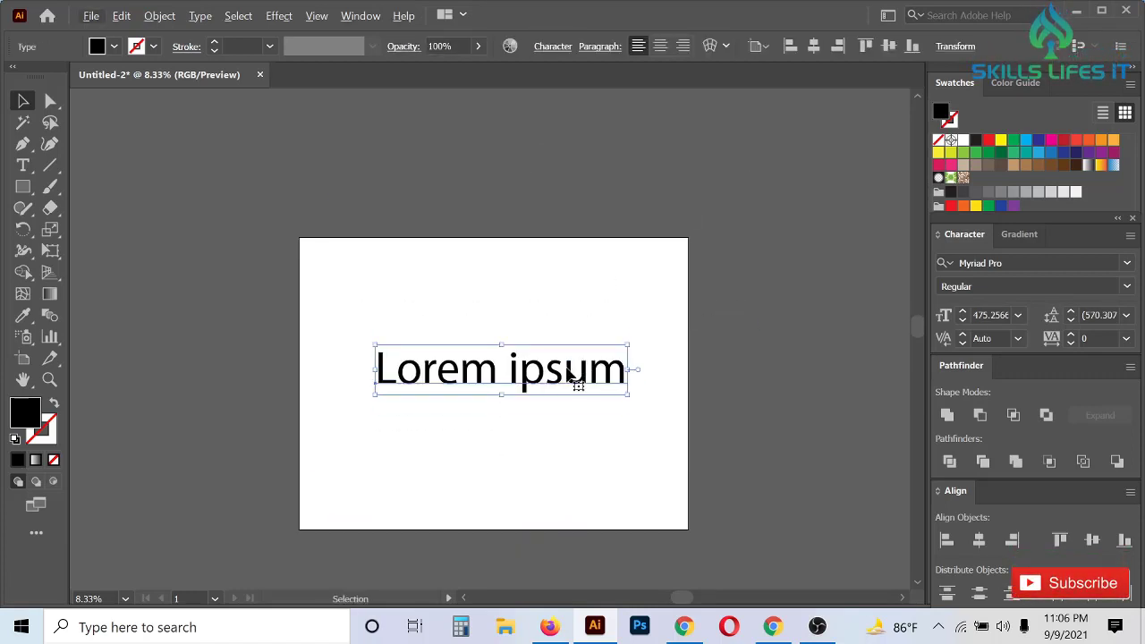
Center the "Lorem ipsum" text horizontally and vertically on the artboard.
{"action": "scroll", "coordinate": [564, 375], "scroll_direction": "up", "scroll_amount": 1}
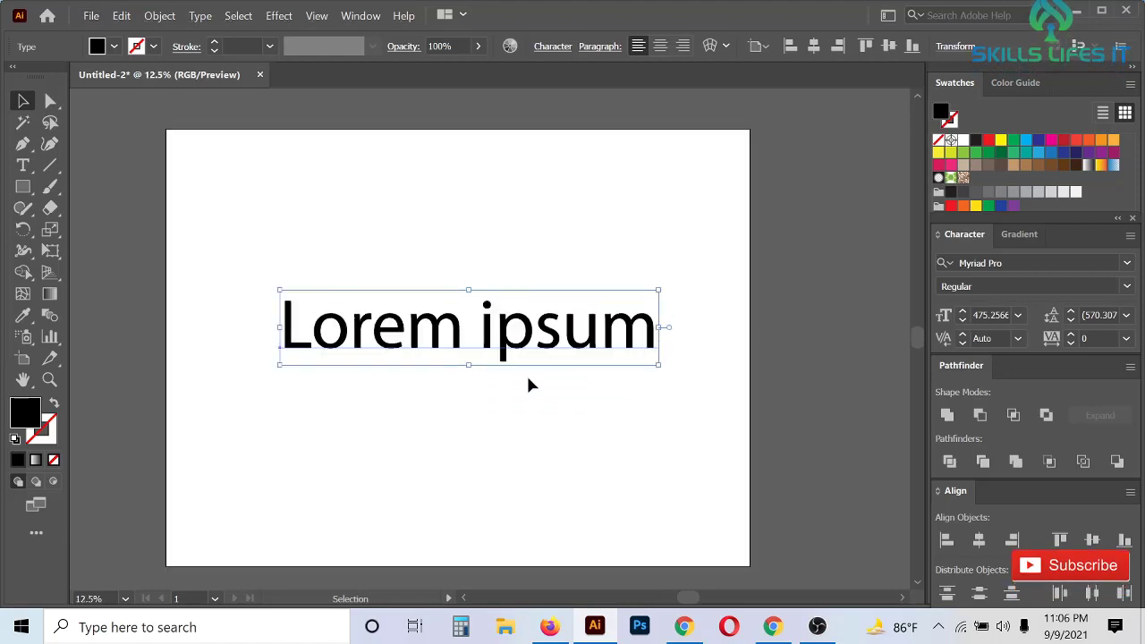
{"action": "scroll", "coordinate": [526, 373], "scroll_direction": "down", "scroll_amount": 1}
{"action": "left_click", "coordinate": [979, 541]}
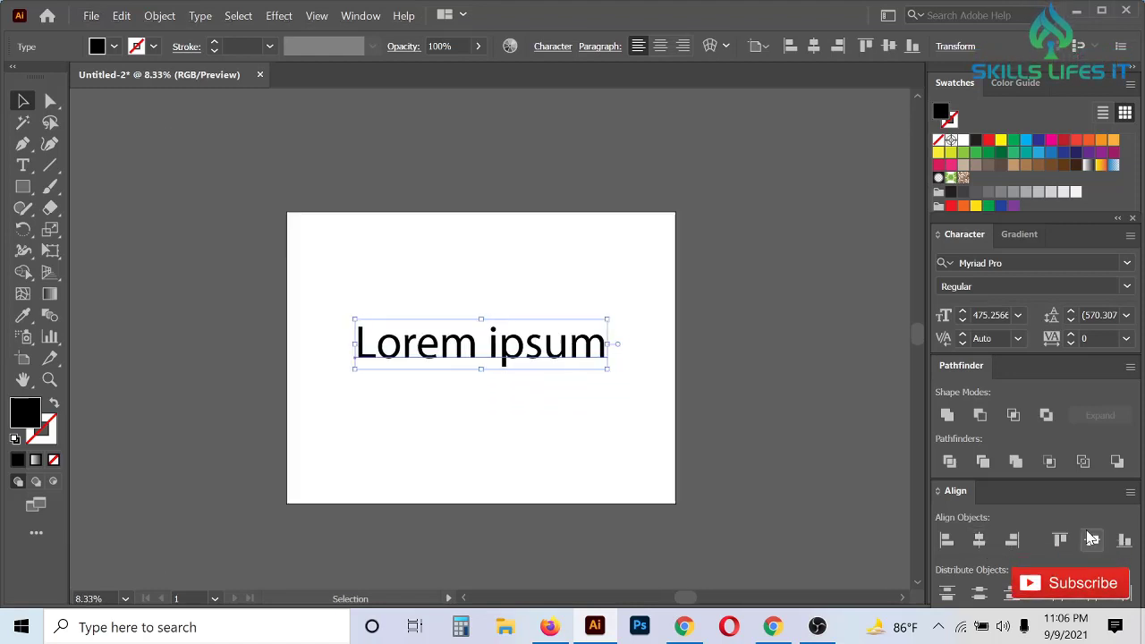
{"action": "scroll", "coordinate": [505, 400], "scroll_direction": "up", "scroll_amount": 2}
{"action": "scroll", "coordinate": [444, 405], "scroll_direction": "down", "scroll_amount": 1}
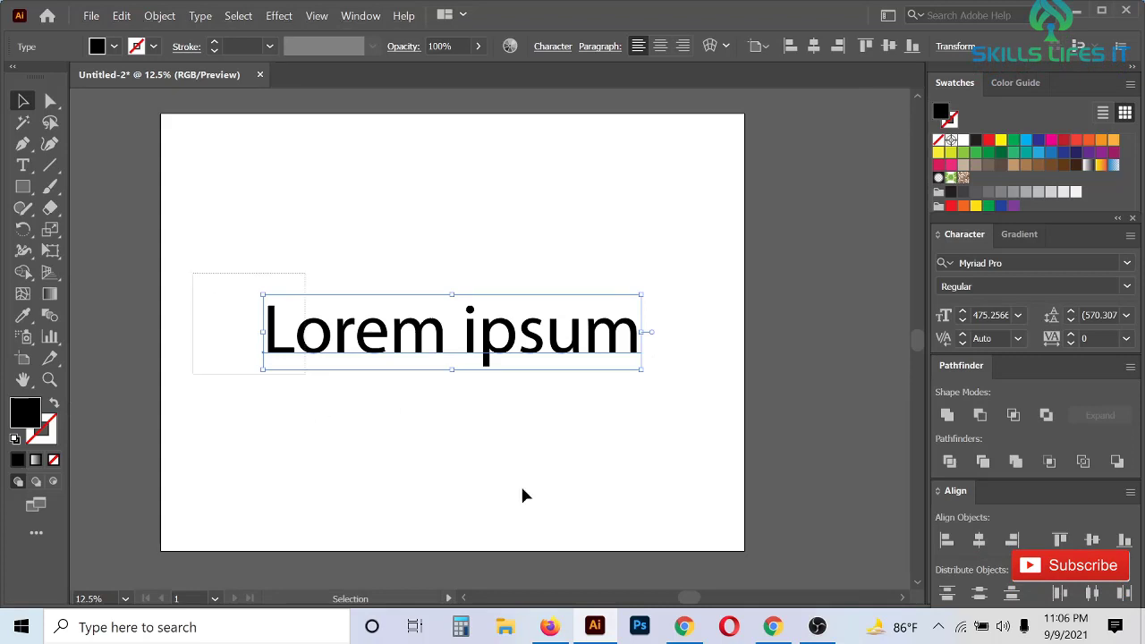
{"action": "scroll", "coordinate": [737, 542], "scroll_direction": "up", "scroll_amount": 2}
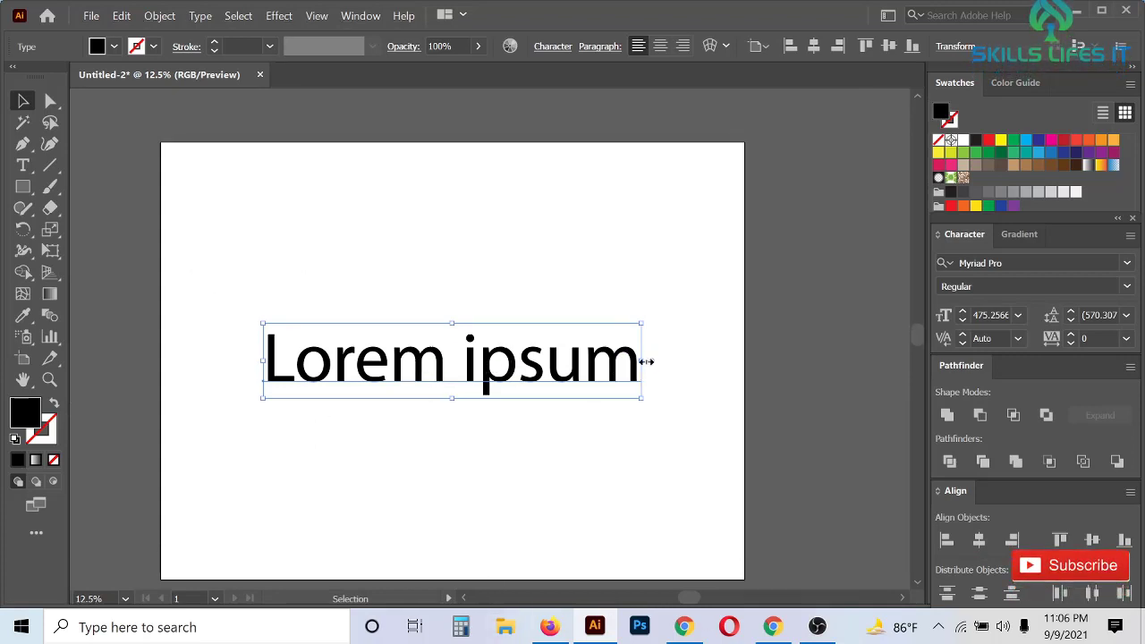
Scale the centered text down proportionally around its center to about 359 pt.
{"action": "left_click_drag", "start_coordinate": [643, 362], "coordinate": [550, 423]}
{"action": "scroll", "coordinate": [547, 417], "scroll_direction": "right", "scroll_amount": 2}
{"action": "scroll", "coordinate": [667, 397], "scroll_direction": "down", "scroll_amount": 1}
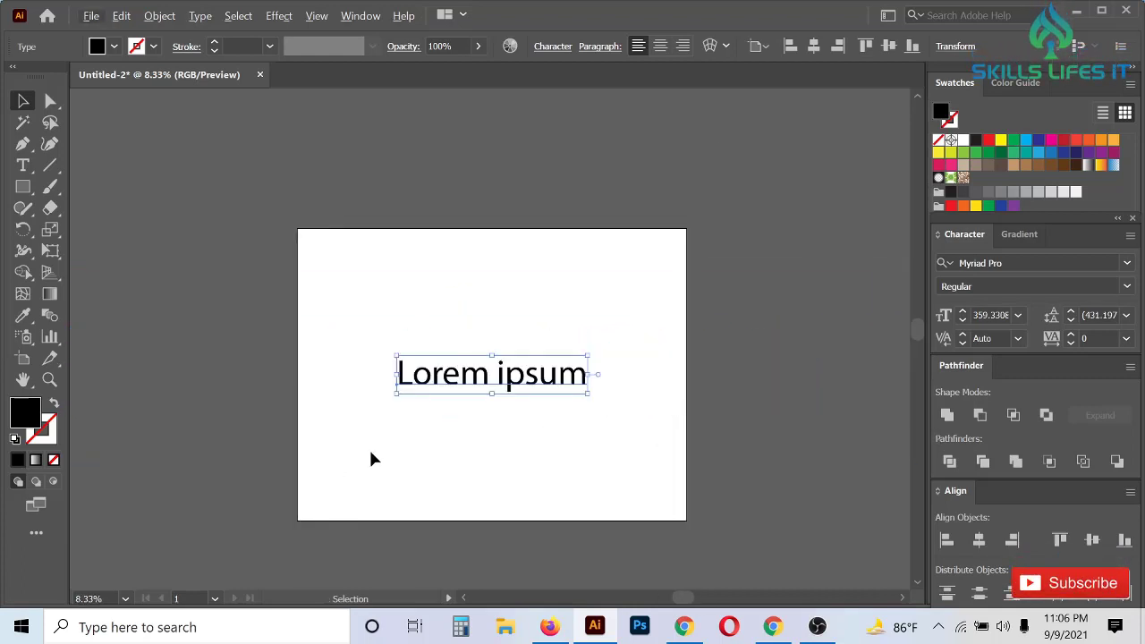
{"action": "scroll", "coordinate": [523, 445], "scroll_direction": "up", "scroll_amount": 1}
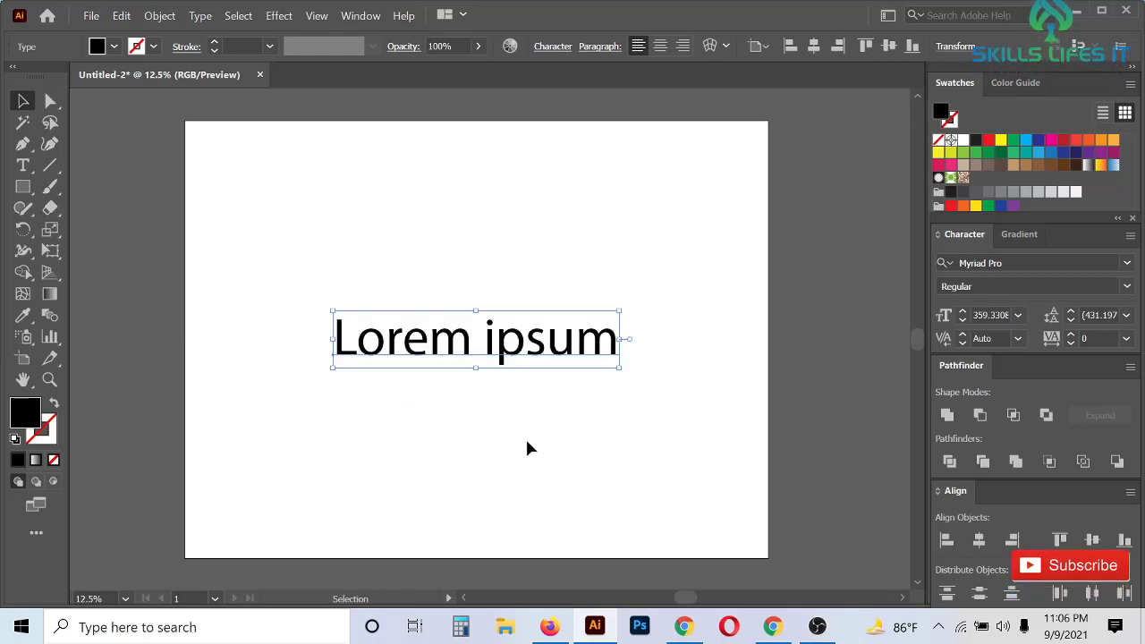
{"action": "scroll", "coordinate": [526, 448], "scroll_direction": "up", "scroll_amount": 1}
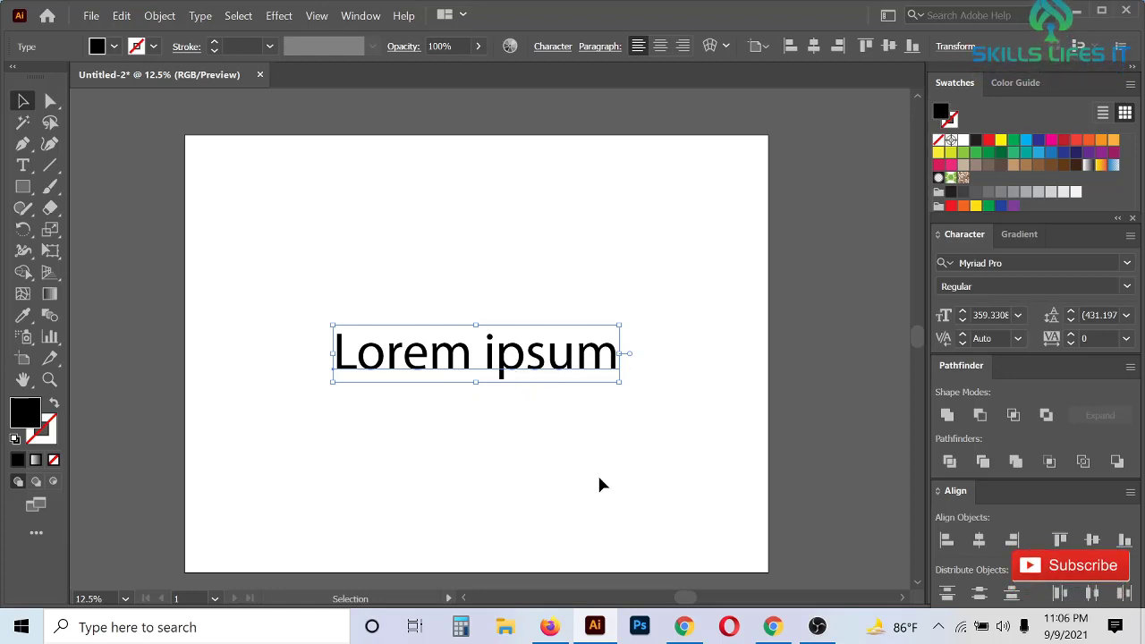
Duplicate the text straight up to just above the artboard's upper edge.
{"action": "scroll", "coordinate": [598, 479], "scroll_direction": "down", "scroll_amount": 1}
{"action": "left_click_drag", "start_coordinate": [594, 393], "coordinate": [574, 206]}
{"action": "scroll", "coordinate": [553, 445], "scroll_direction": "up", "scroll_amount": 1}
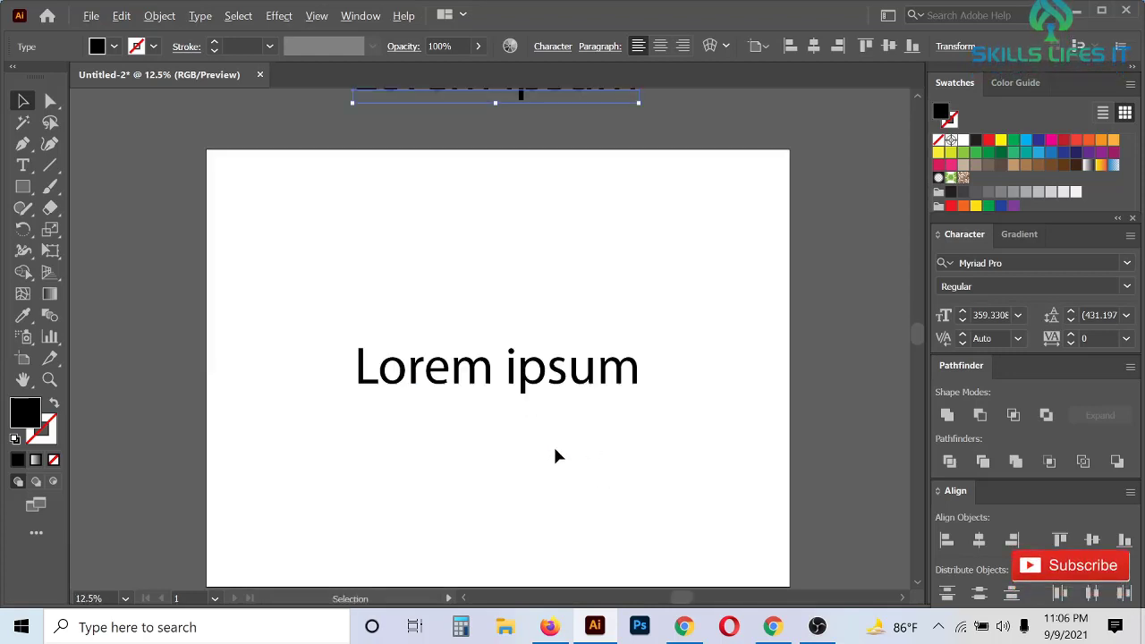
{"action": "scroll", "coordinate": [523, 229], "scroll_direction": "up", "scroll_amount": 2}
{"action": "scroll", "coordinate": [523, 223], "scroll_direction": "down", "scroll_amount": 1}
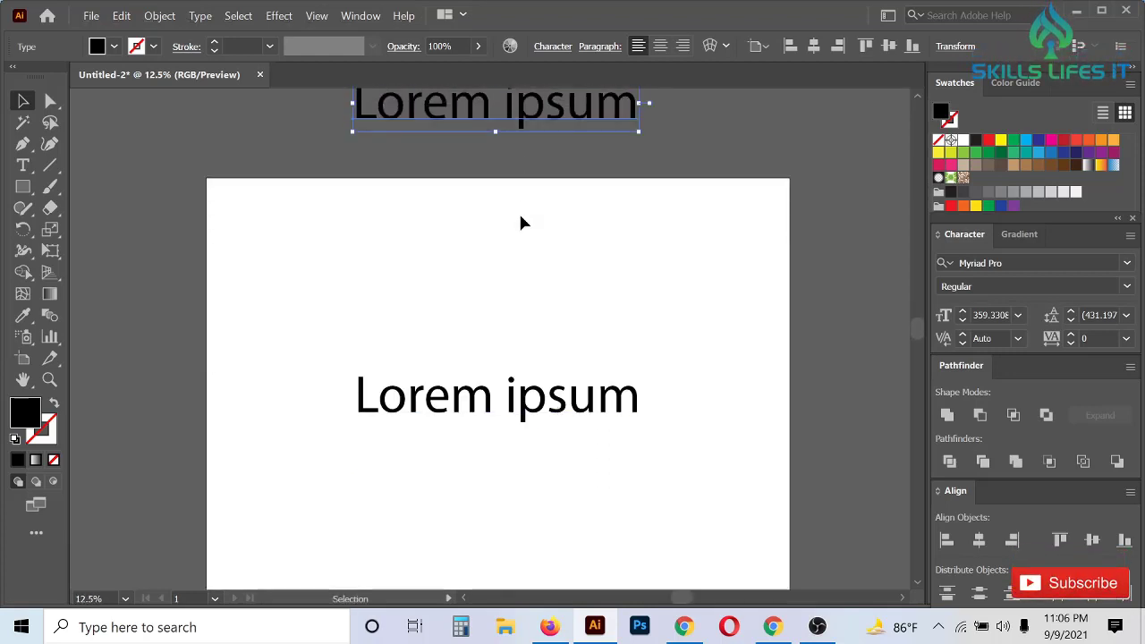
{"action": "scroll", "coordinate": [522, 221], "scroll_direction": "up", "scroll_amount": 1}
{"action": "scroll", "coordinate": [522, 220], "scroll_direction": "down", "scroll_amount": 1}
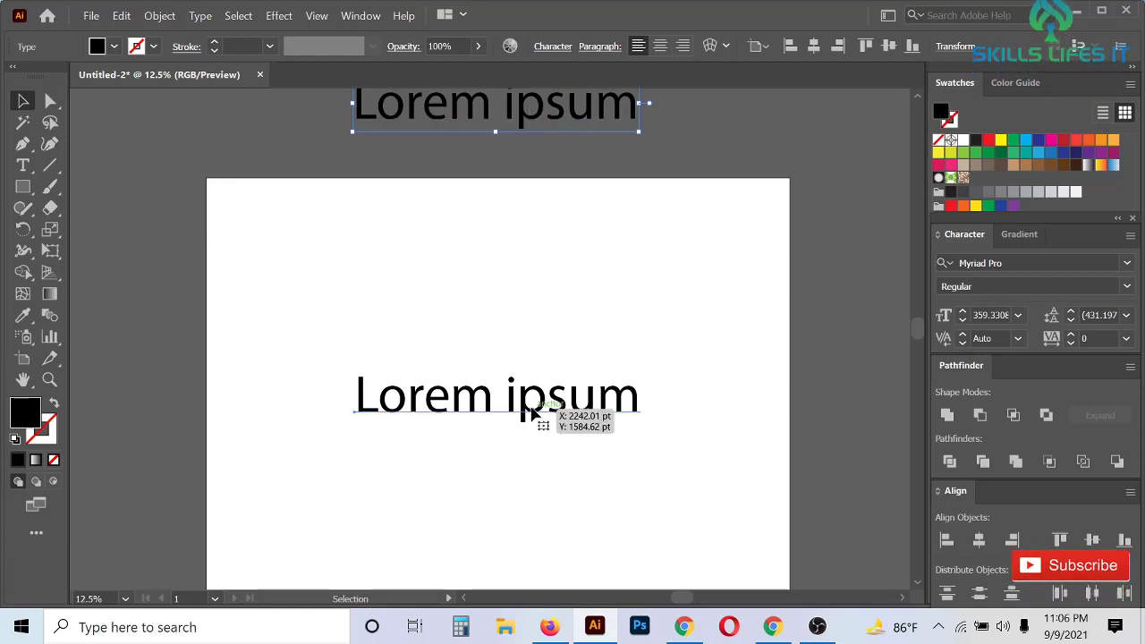
Select the original text in the middle of the artboard.
{"action": "left_click", "coordinate": [532, 410]}
{"action": "scroll", "coordinate": [532, 410], "scroll_direction": "up", "scroll_amount": 3}
{"action": "scroll", "coordinate": [532, 410], "scroll_direction": "down", "scroll_amount": 2}
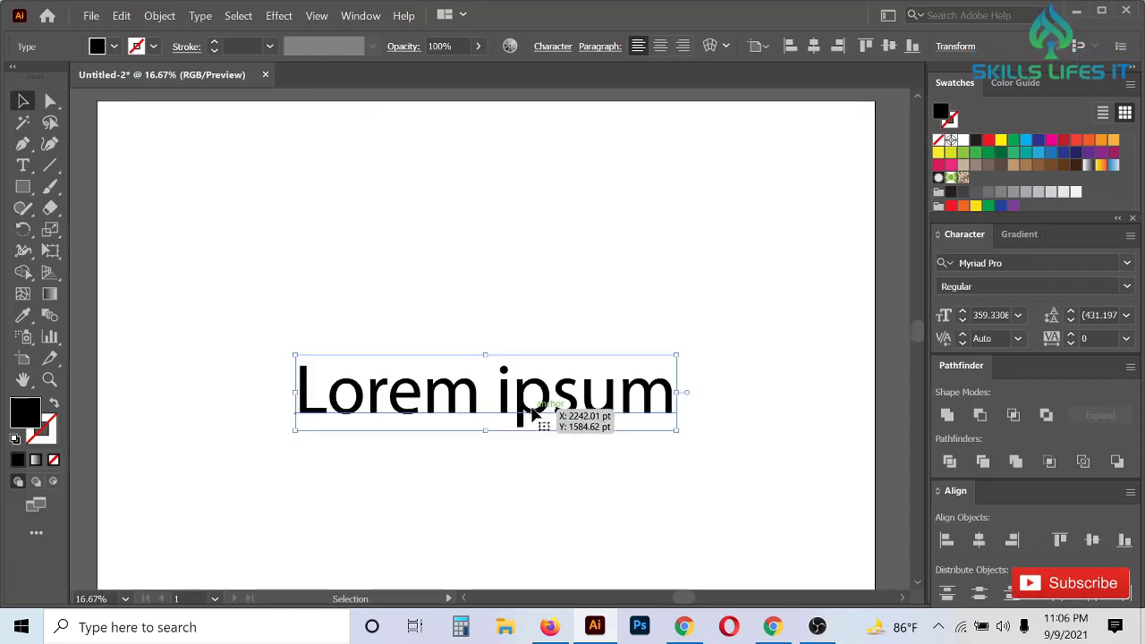
{"action": "scroll", "coordinate": [534, 412], "scroll_direction": "down", "scroll_amount": 2}
{"action": "scroll", "coordinate": [532, 410], "scroll_direction": "up", "scroll_amount": 1}
{"action": "scroll", "coordinate": [567, 434], "scroll_direction": "down", "scroll_amount": 1}
{"action": "scroll", "coordinate": [560, 421], "scroll_direction": "down", "scroll_amount": 1}
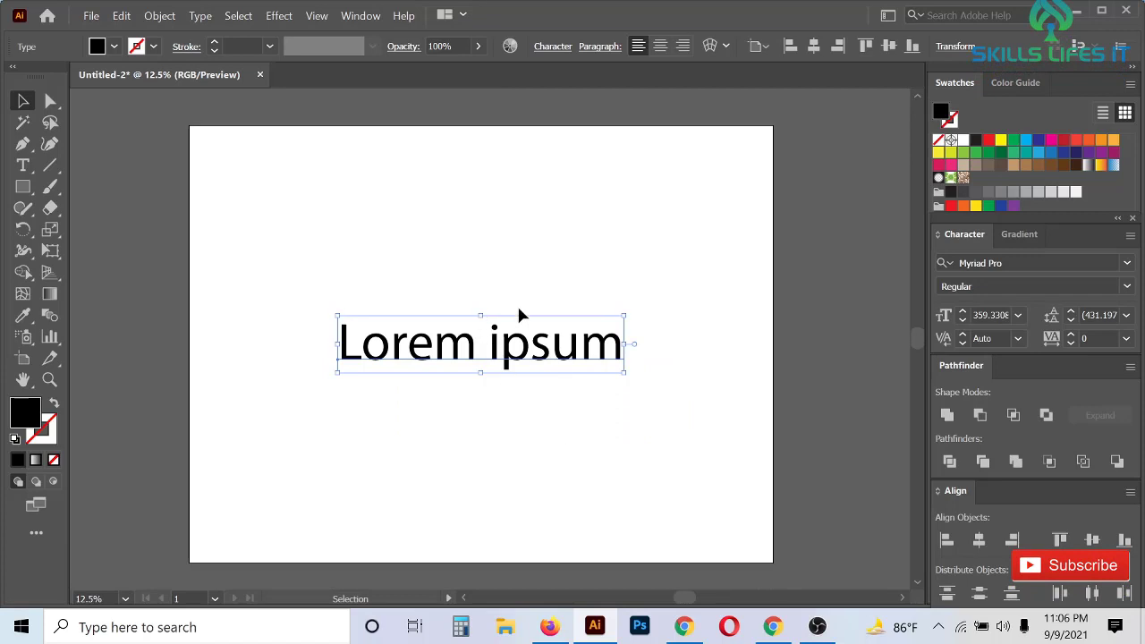
{"action": "scroll", "coordinate": [510, 362], "scroll_direction": "down", "scroll_amount": 2}
{"action": "scroll", "coordinate": [718, 380], "scroll_direction": "up", "scroll_amount": 1}
{"action": "scroll", "coordinate": [716, 383], "scroll_direction": "up", "scroll_amount": 1}
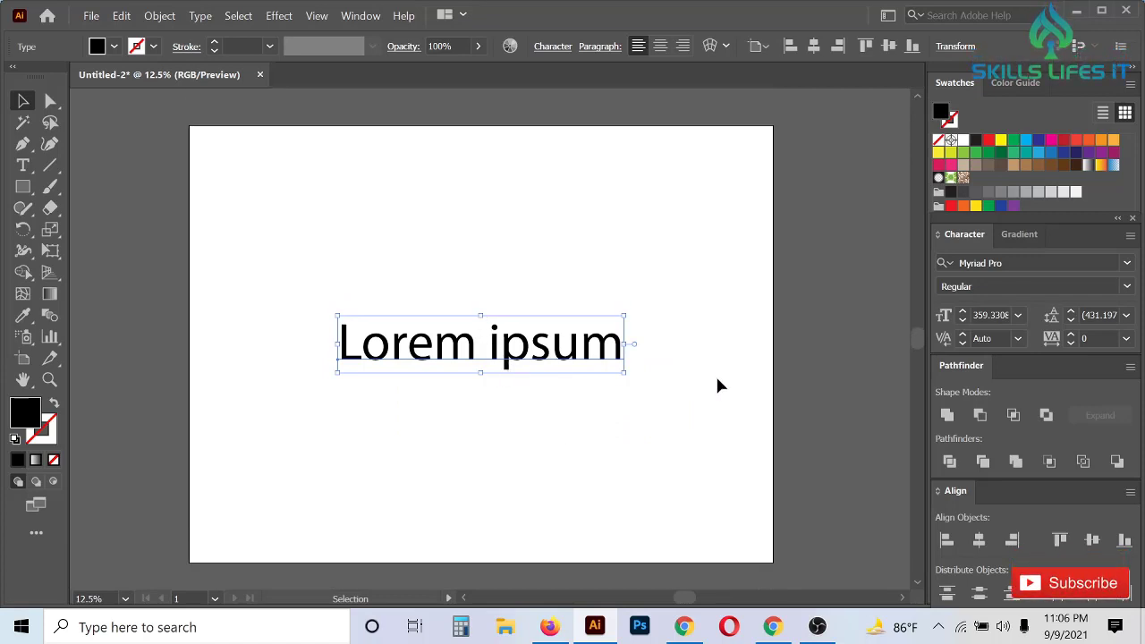
{"action": "scroll", "coordinate": [611, 393], "scroll_direction": "up", "scroll_amount": 1}
{"action": "scroll", "coordinate": [608, 389], "scroll_direction": "up", "scroll_amount": 2}
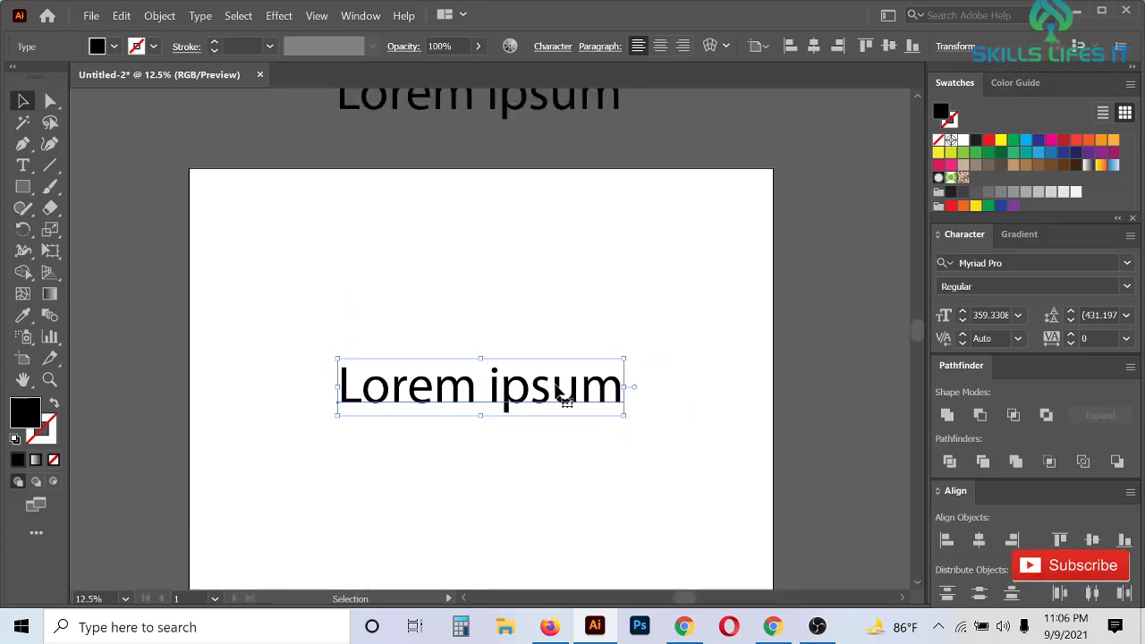
Look at the font family list for the selected text and close it without choosing a font.
{"action": "left_click", "coordinate": [1127, 267]}
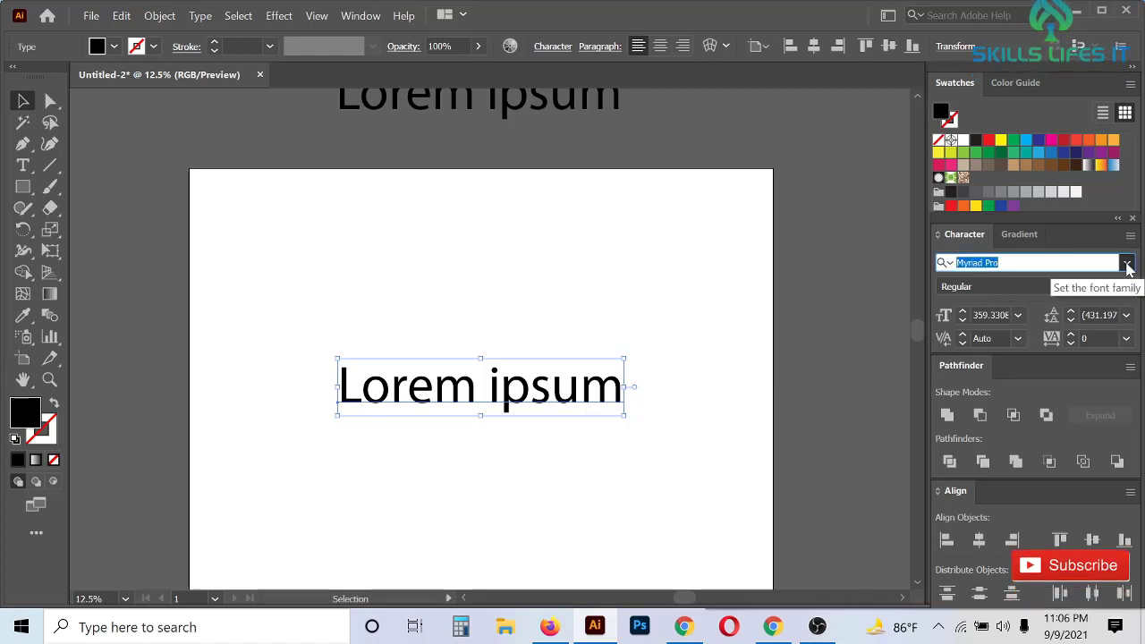
{"action": "left_click", "coordinate": [1128, 263]}
{"action": "left_click", "coordinate": [1013, 257]}
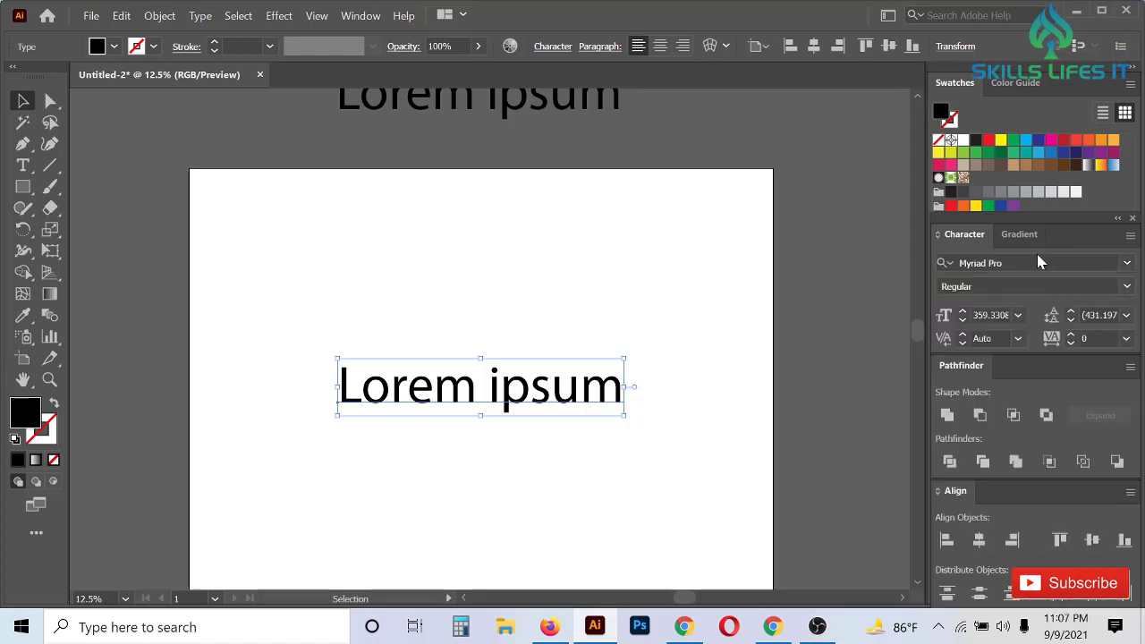
{"action": "left_click", "coordinate": [1128, 263]}
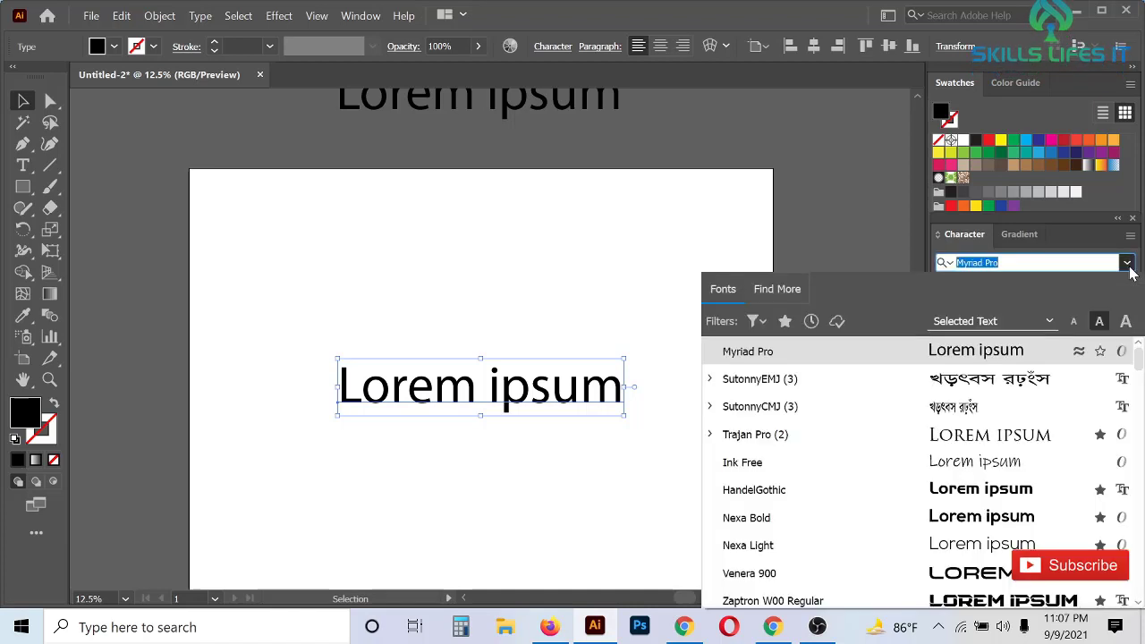
{"action": "left_click", "coordinate": [1129, 266]}
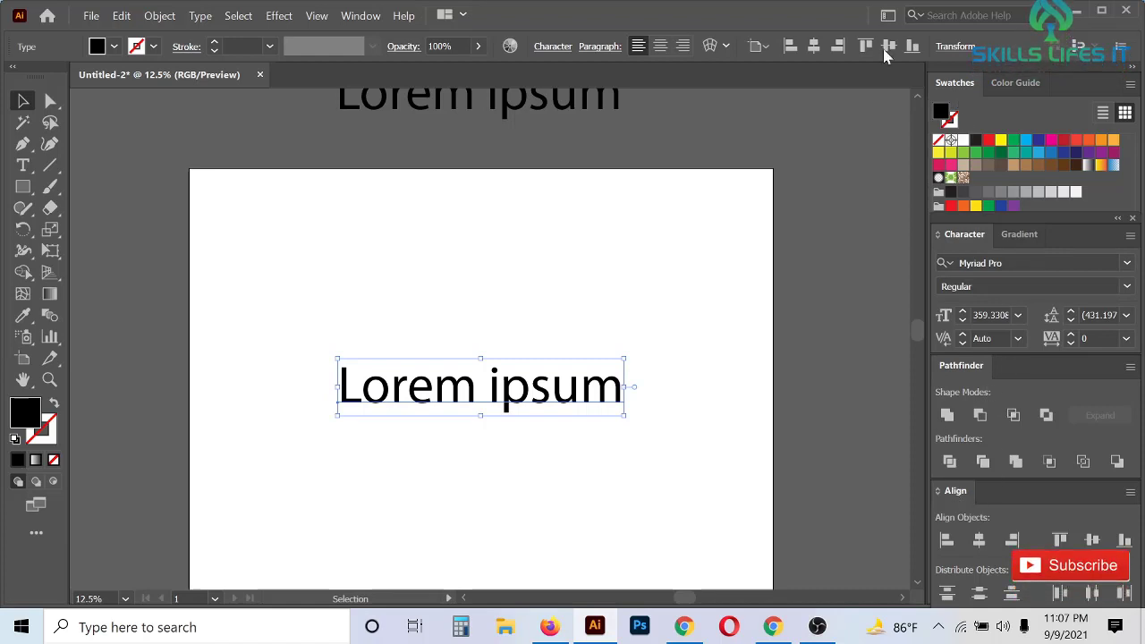
Switch to the Essentials workspace and look through the selected text's properties.
{"action": "left_click", "coordinate": [888, 15]}
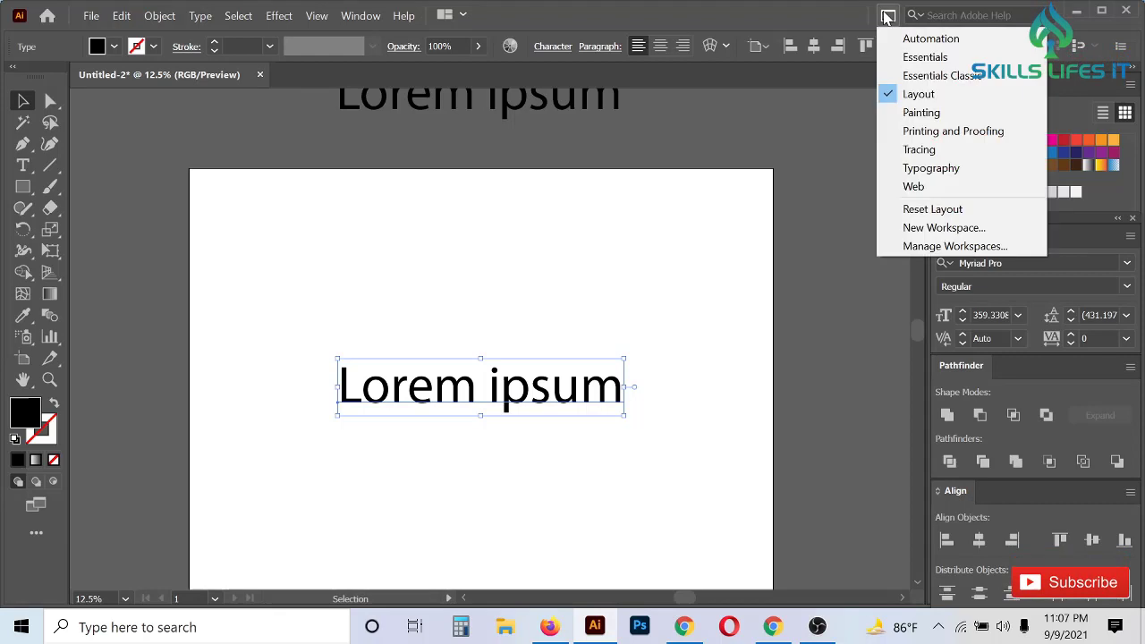
{"action": "left_click", "coordinate": [924, 59]}
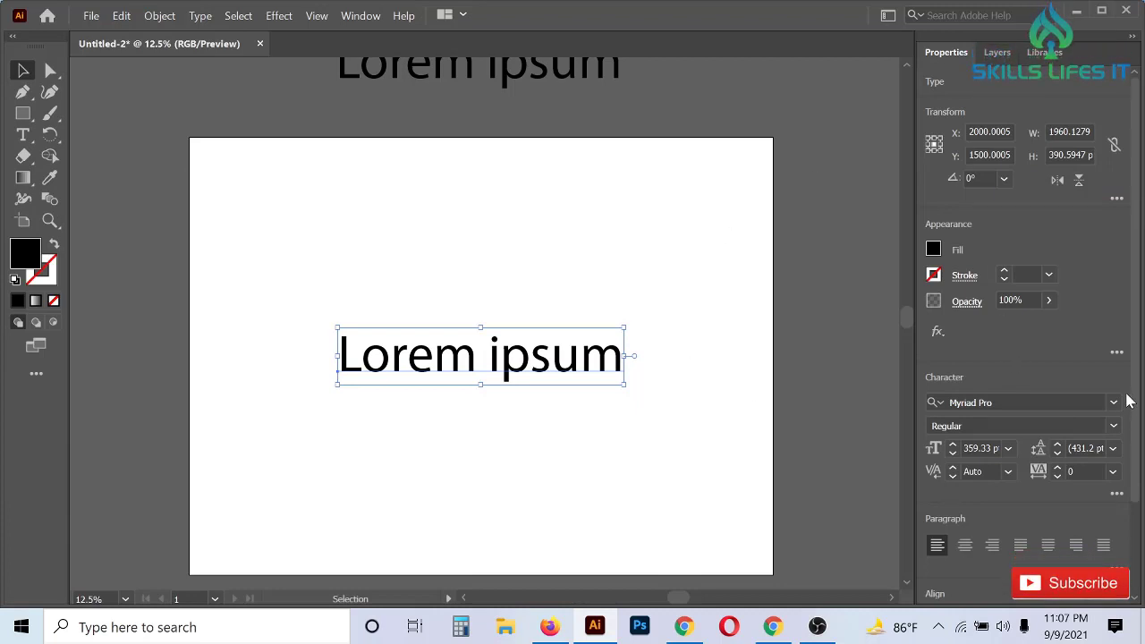
{"action": "scroll", "coordinate": [1034, 342], "scroll_direction": "down", "scroll_amount": 3}
{"action": "scroll", "coordinate": [1033, 343], "scroll_direction": "up", "scroll_amount": 3}
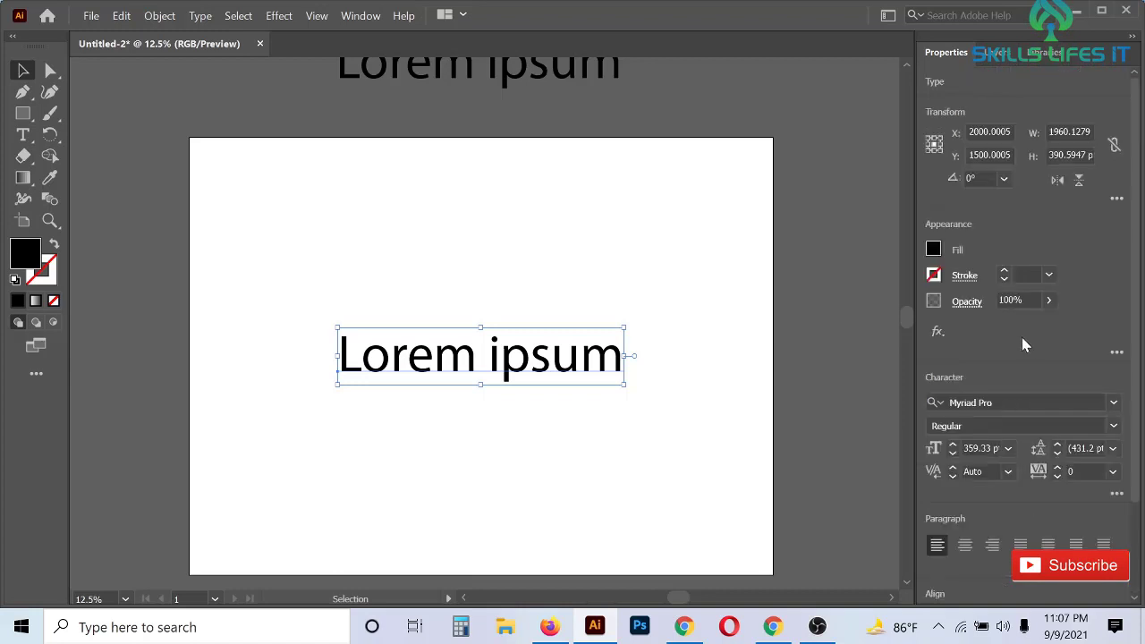
Show the floating Character settings, look at the Paragraph settings beside them, and close the group.
{"action": "left_click", "coordinate": [367, 16]}
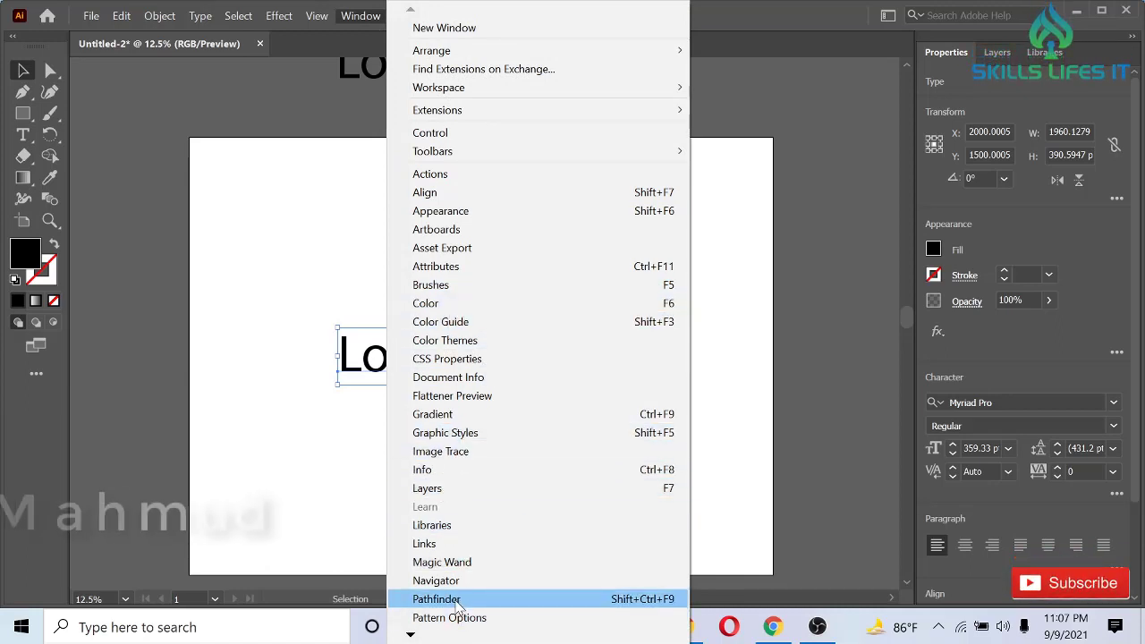
{"action": "mouse_move", "coordinate": [409, 636]}
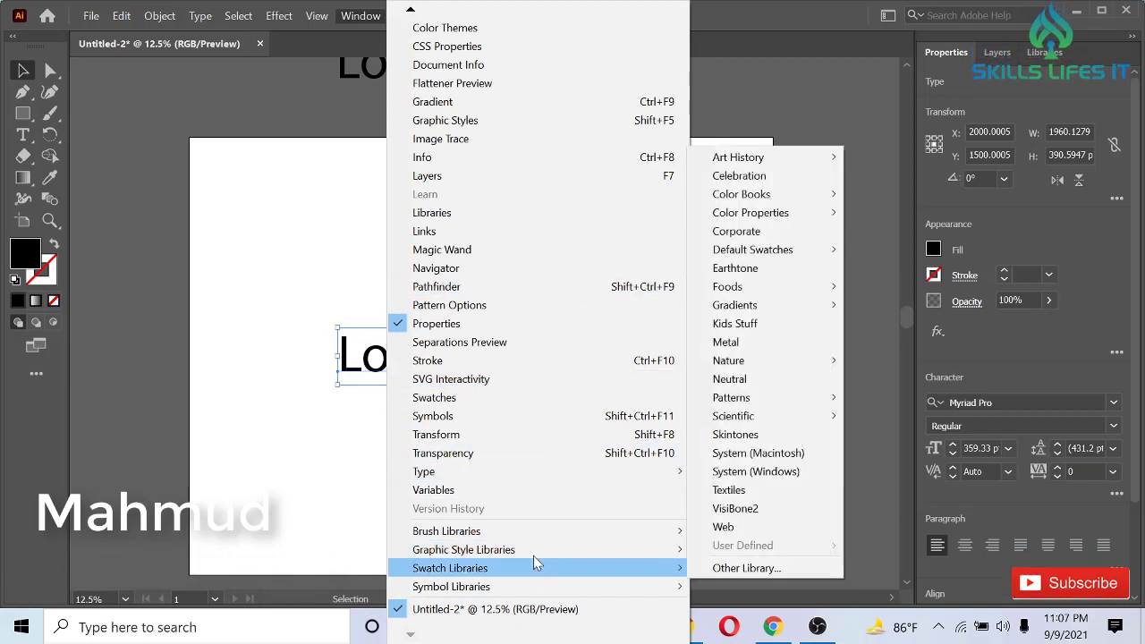
{"action": "mouse_move", "coordinate": [507, 475]}
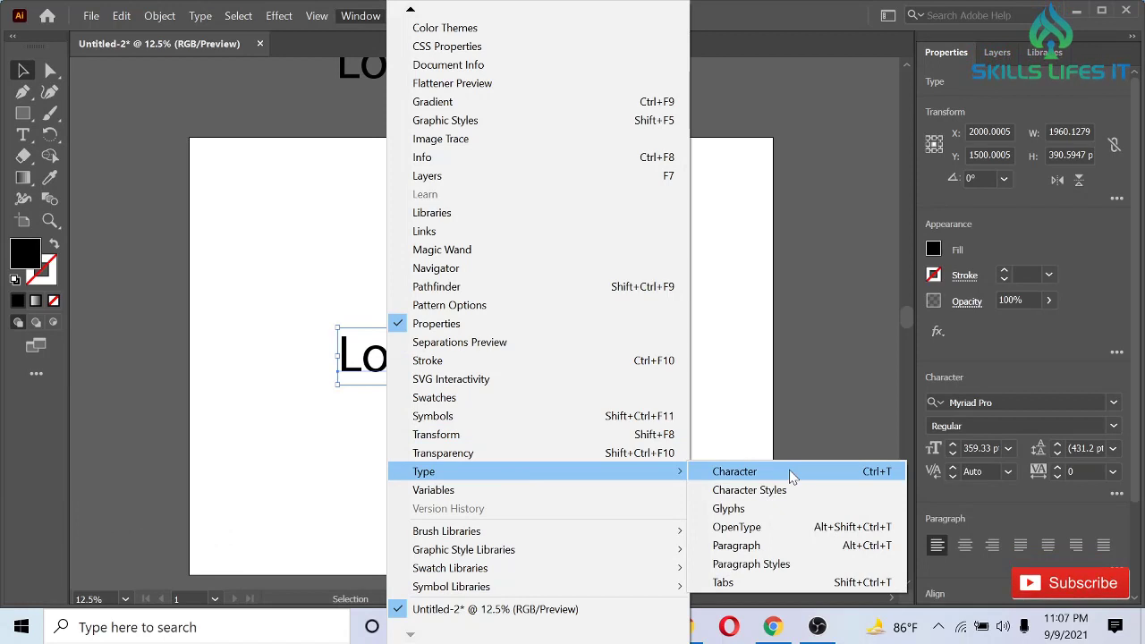
{"action": "left_click", "coordinate": [791, 475]}
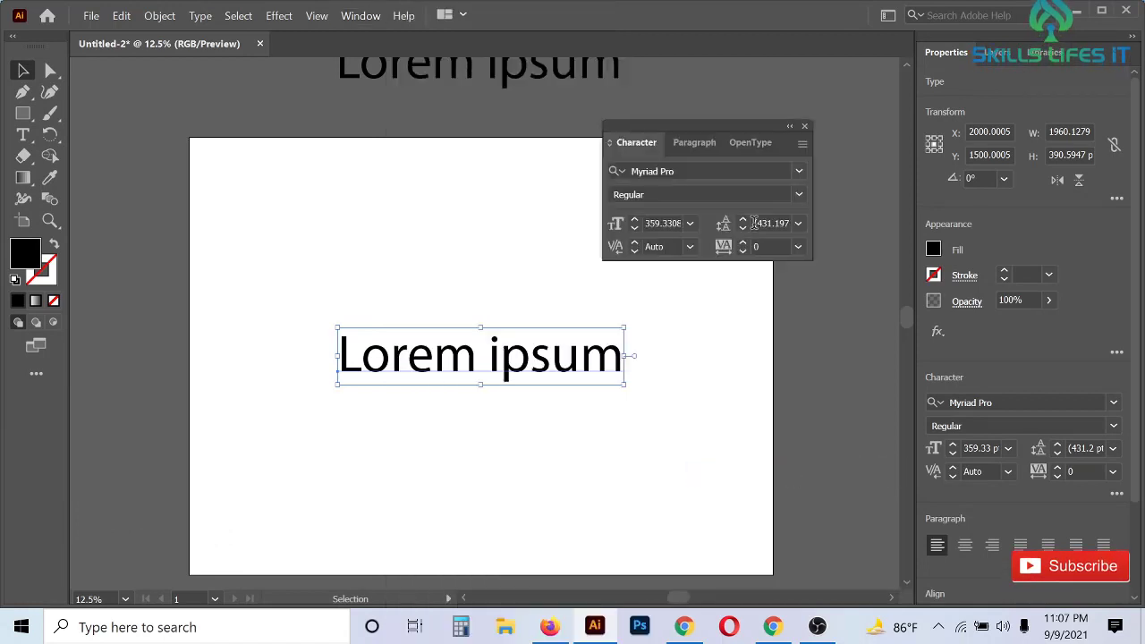
{"action": "left_click", "coordinate": [695, 142]}
{"action": "left_click", "coordinate": [804, 126]}
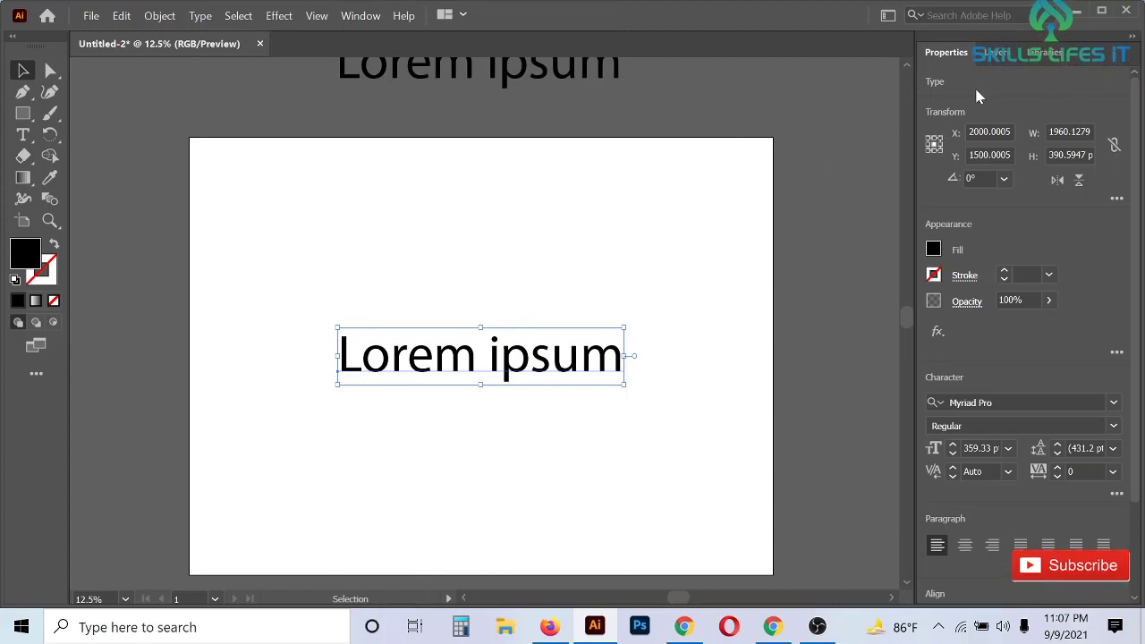
Switch the workspace back to Layout.
{"action": "left_click", "coordinate": [889, 15]}
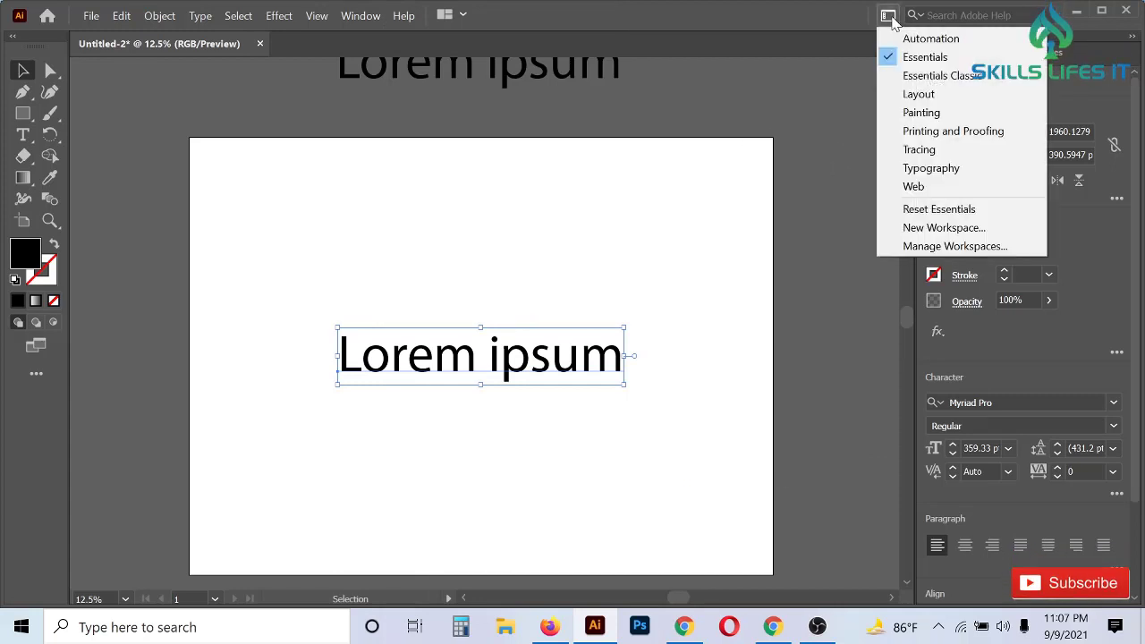
{"action": "left_click", "coordinate": [927, 99]}
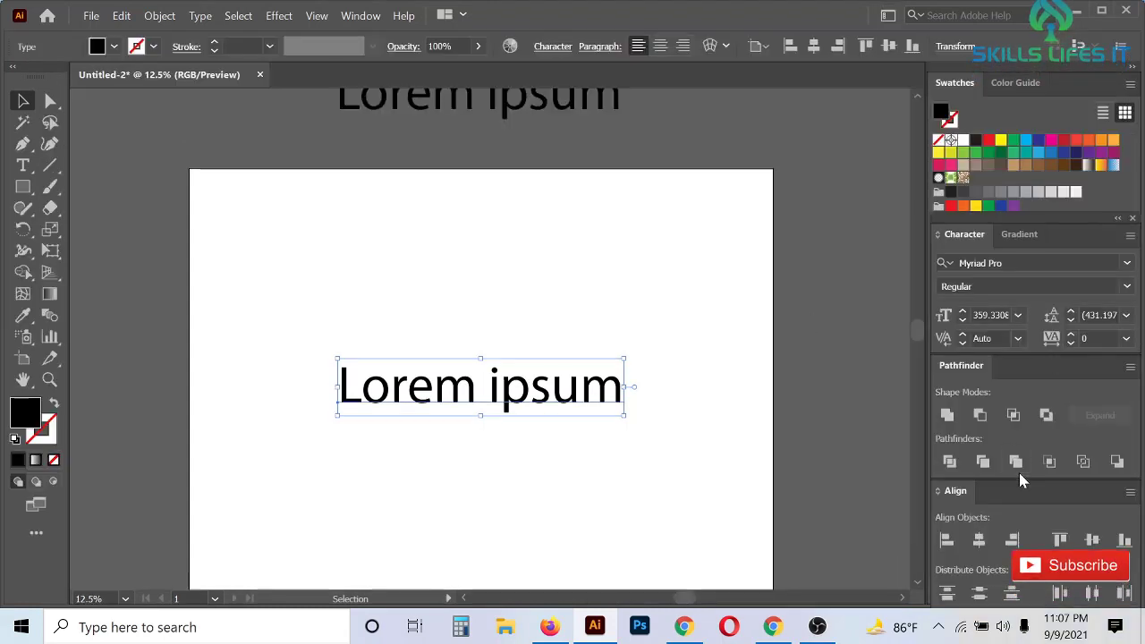
{"action": "scroll", "coordinate": [726, 380], "scroll_direction": "down", "scroll_amount": 1}
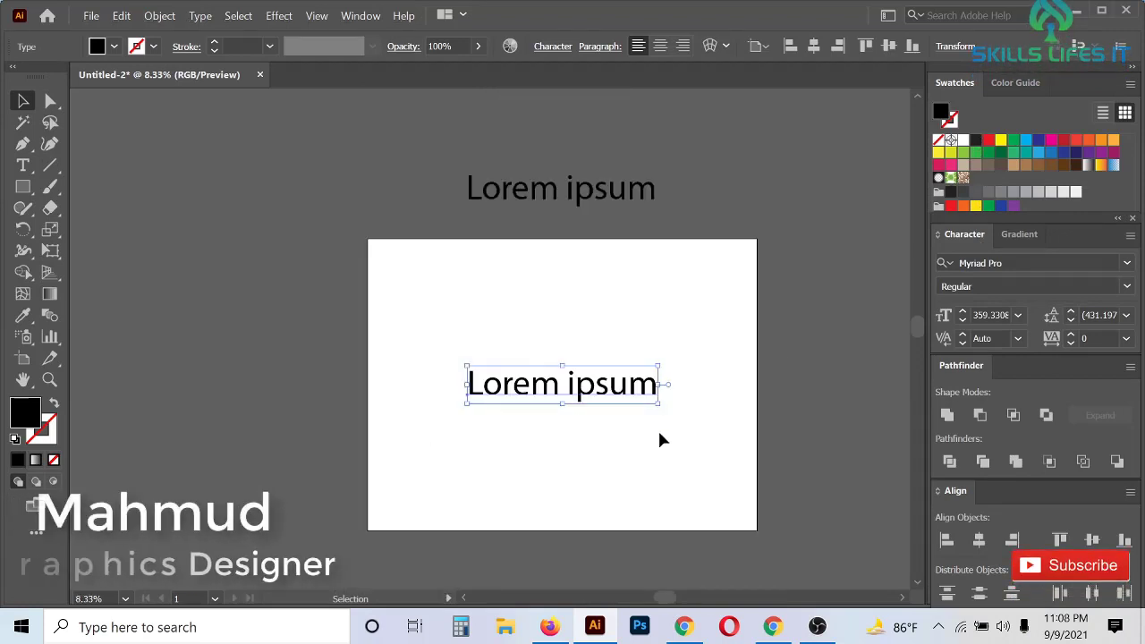
{"action": "scroll", "coordinate": [622, 435], "scroll_direction": "up", "scroll_amount": 1}
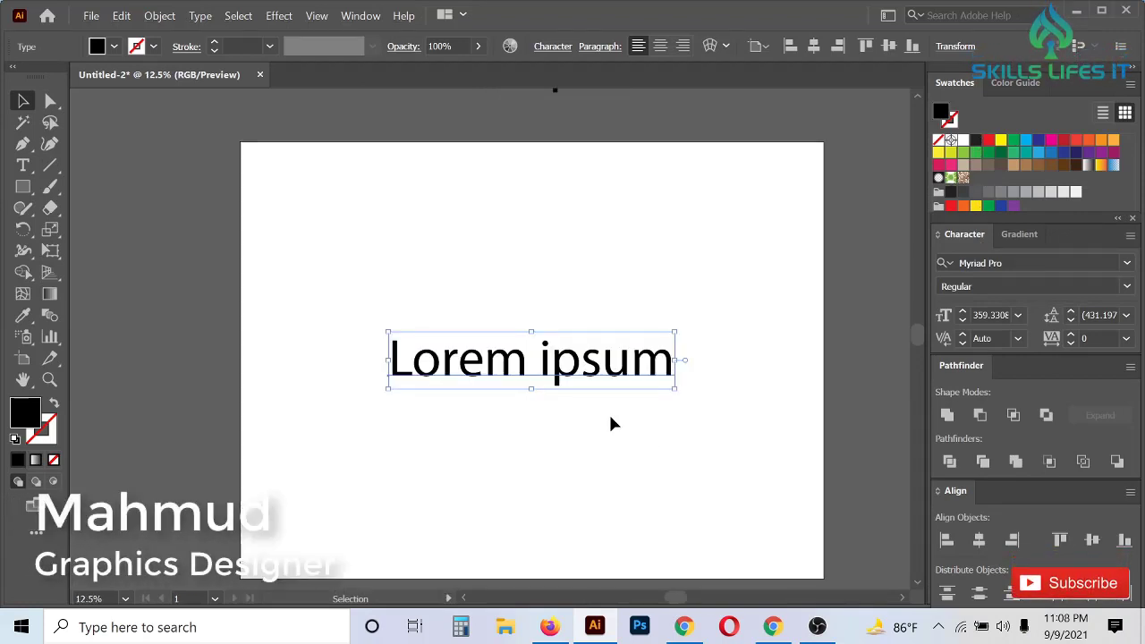
{"action": "scroll", "coordinate": [612, 422], "scroll_direction": "down", "scroll_amount": 1}
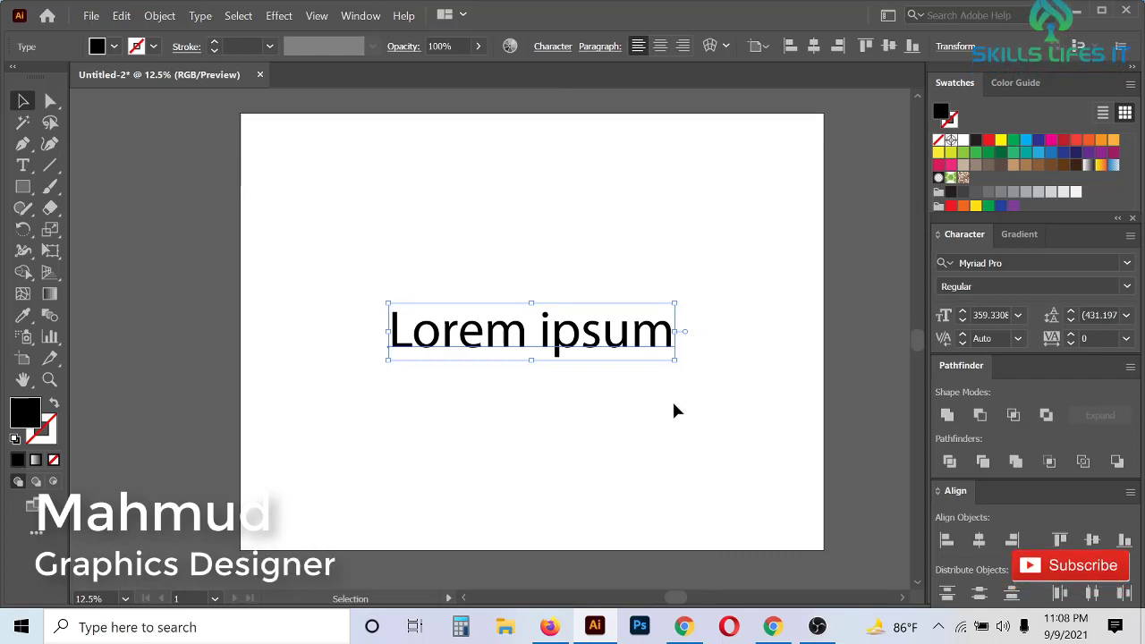
{"action": "scroll", "coordinate": [675, 407], "scroll_direction": "up", "scroll_amount": 1}
{"action": "scroll", "coordinate": [676, 407], "scroll_direction": "down", "scroll_amount": 1}
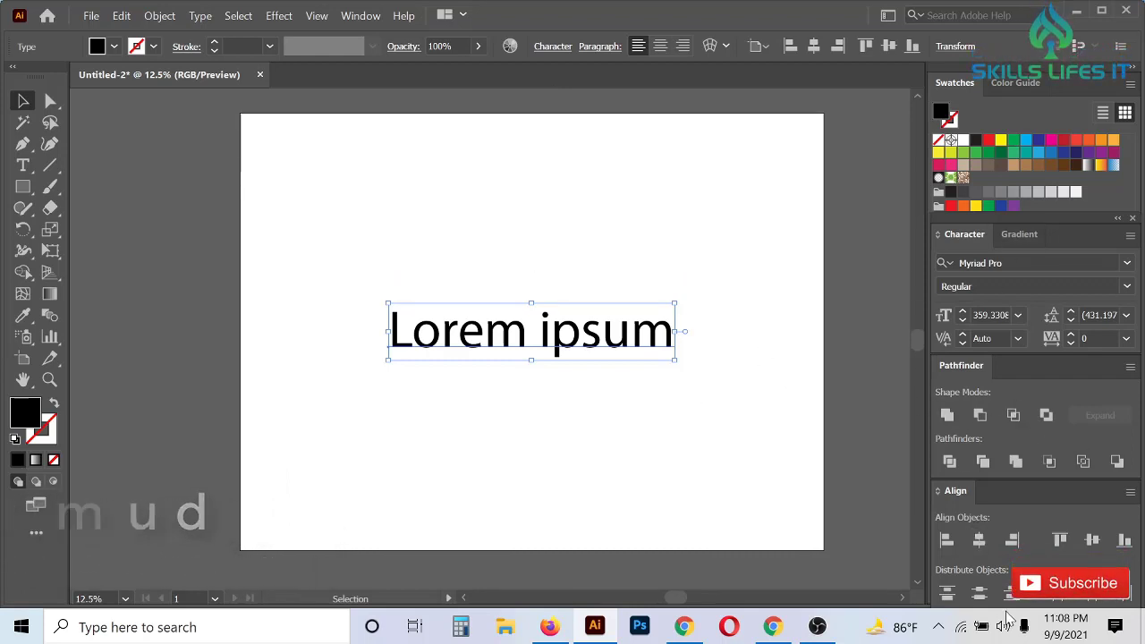
Set the font of the selected Lorem ipsum text to Nexa Bold.
{"action": "scroll", "coordinate": [605, 427], "scroll_direction": "up", "scroll_amount": 1}
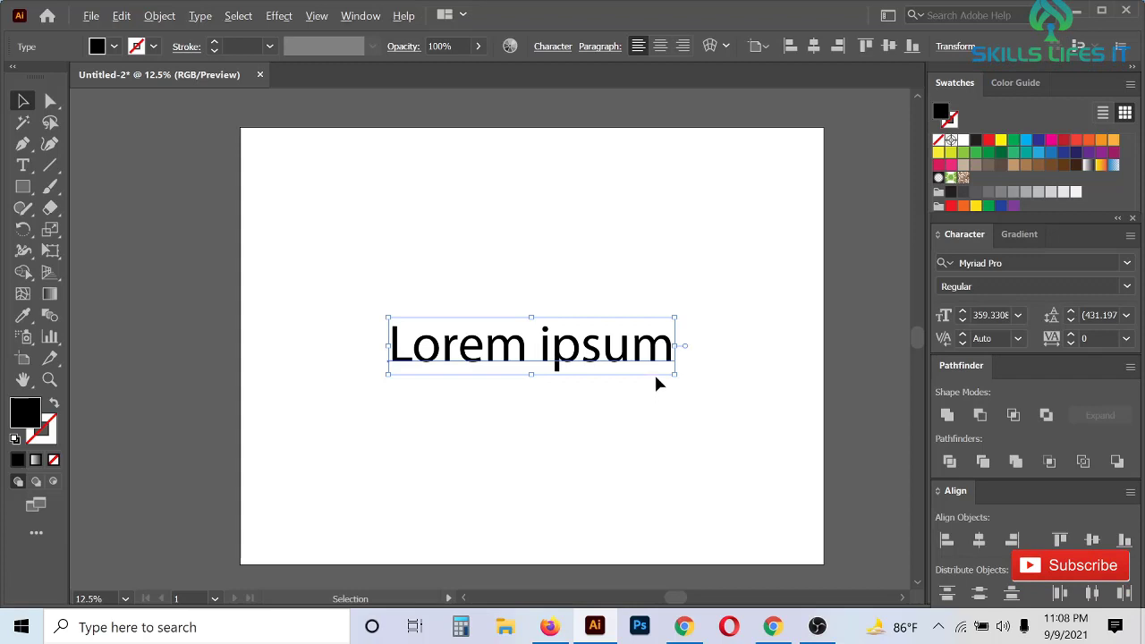
{"action": "scroll", "coordinate": [656, 381], "scroll_direction": "up", "scroll_amount": 1}
{"action": "left_click", "coordinate": [1127, 264]}
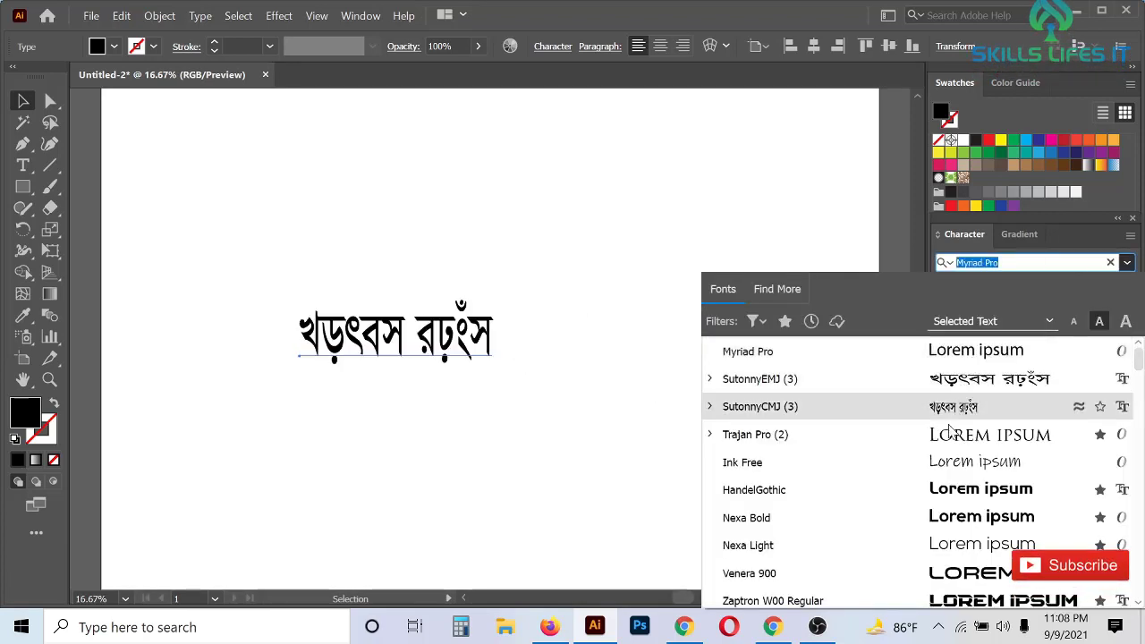
{"action": "scroll", "coordinate": [1030, 447], "scroll_direction": "down", "scroll_amount": 2}
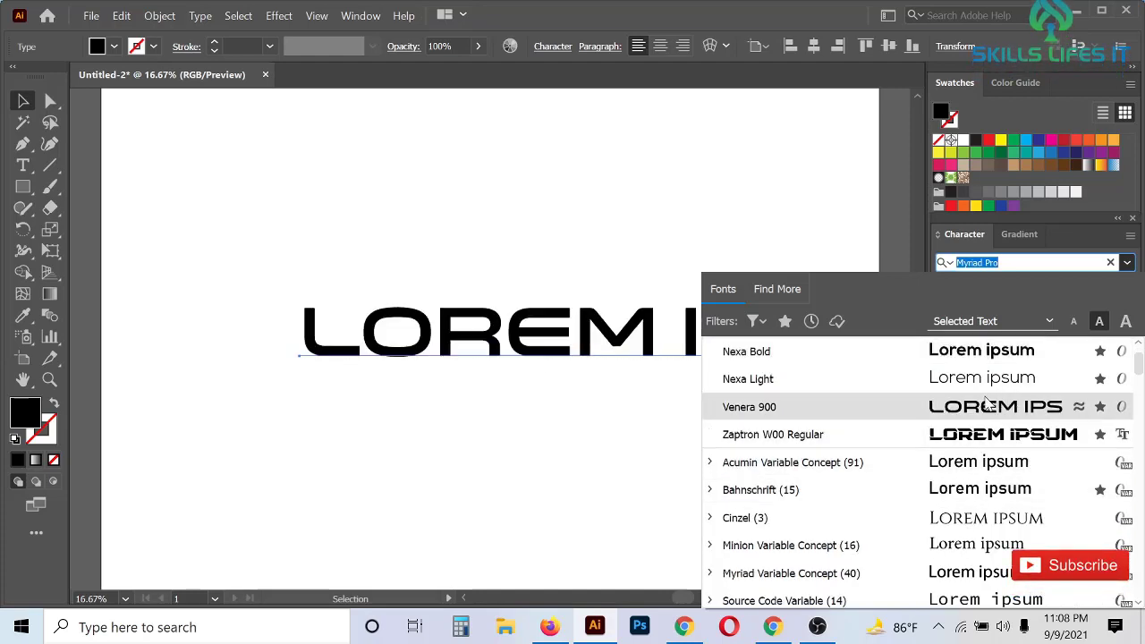
{"action": "scroll", "coordinate": [948, 384], "scroll_direction": "up", "scroll_amount": 1}
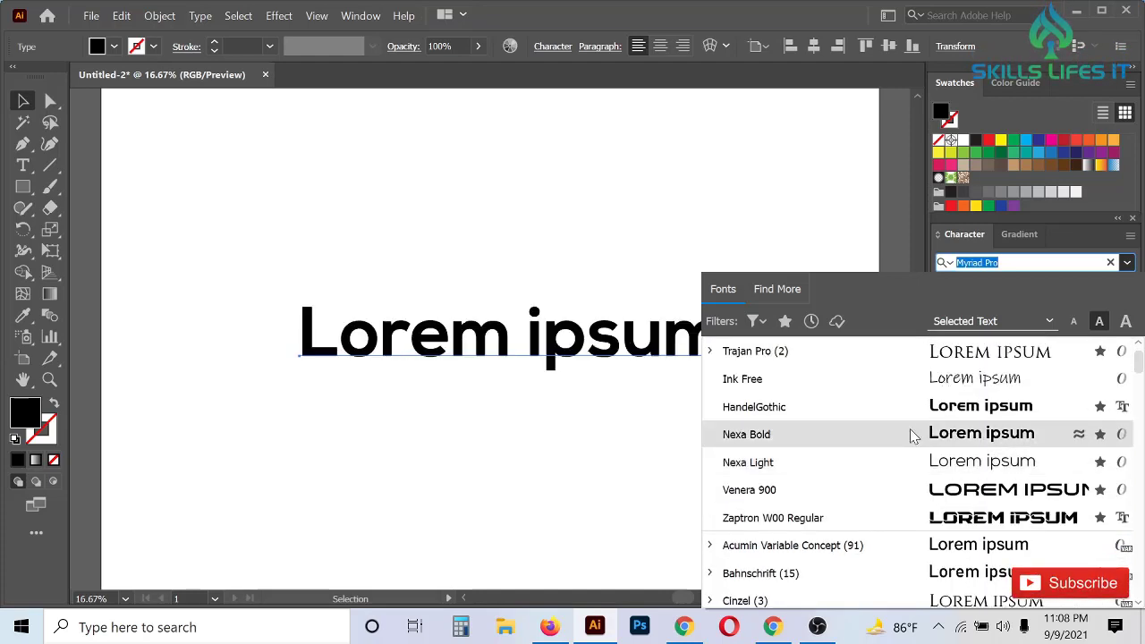
{"action": "left_click", "coordinate": [911, 436]}
Duplicate the Nexa Bold text and place the copy directly above the original on the artboard.
{"action": "scroll", "coordinate": [383, 318], "scroll_direction": "up", "scroll_amount": 2}
{"action": "scroll", "coordinate": [380, 319], "scroll_direction": "down", "scroll_amount": 3}
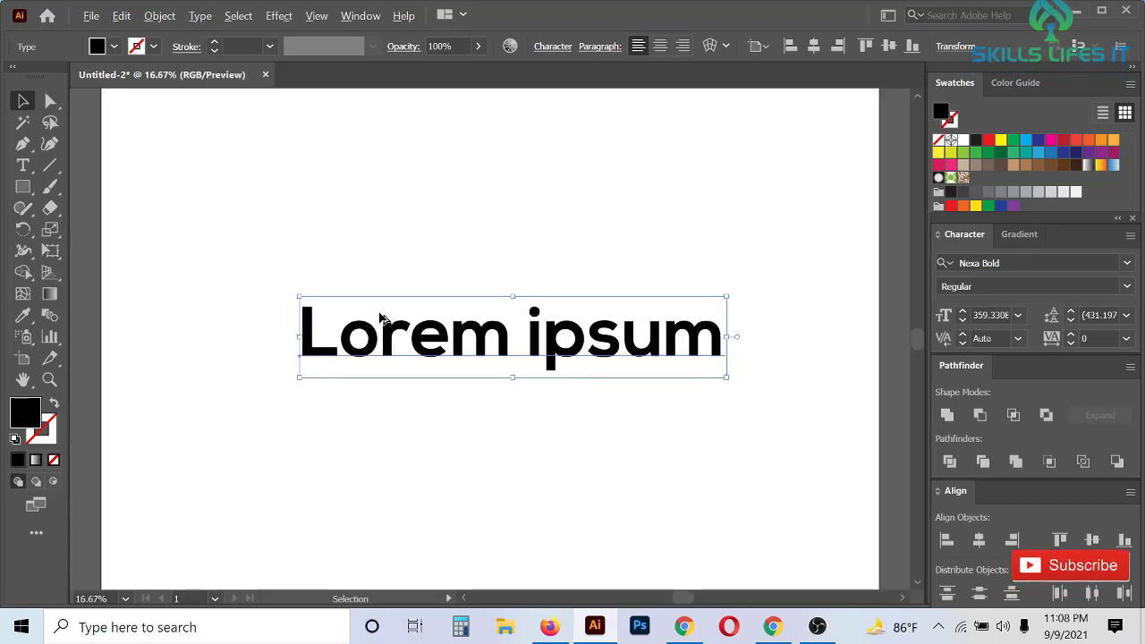
{"action": "left_click_drag", "start_coordinate": [493, 363], "coordinate": [479, 231]}
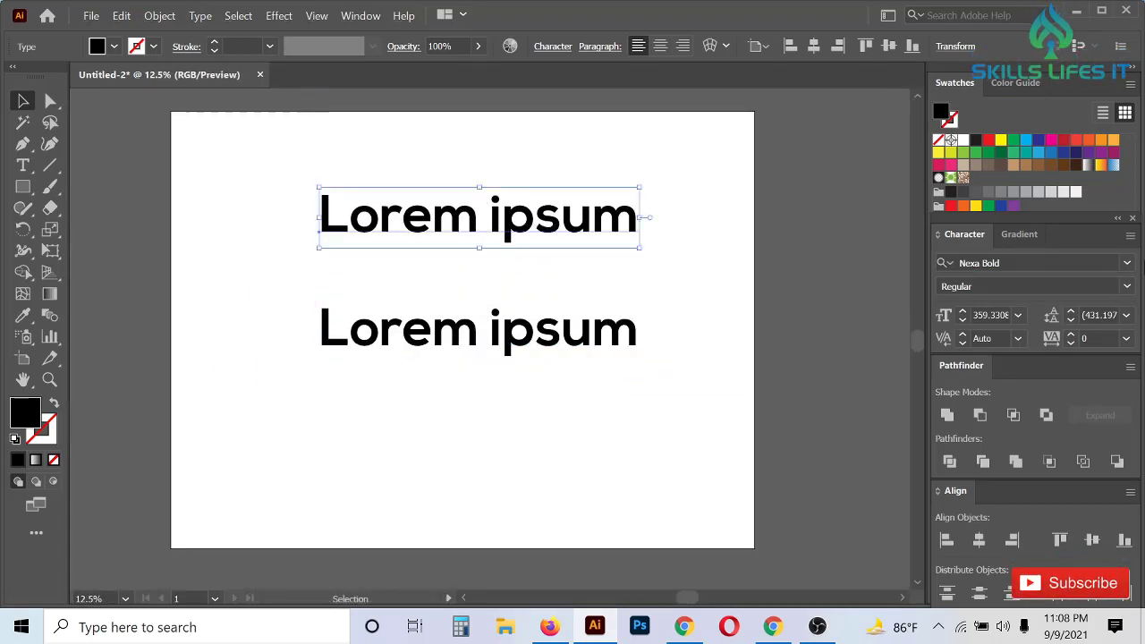
Browse the font family list and examine how different fonts look on the upper Lorem ipsum copy.
{"action": "left_click", "coordinate": [1128, 265]}
{"action": "scroll", "coordinate": [1012, 466], "scroll_direction": "down", "scroll_amount": 2}
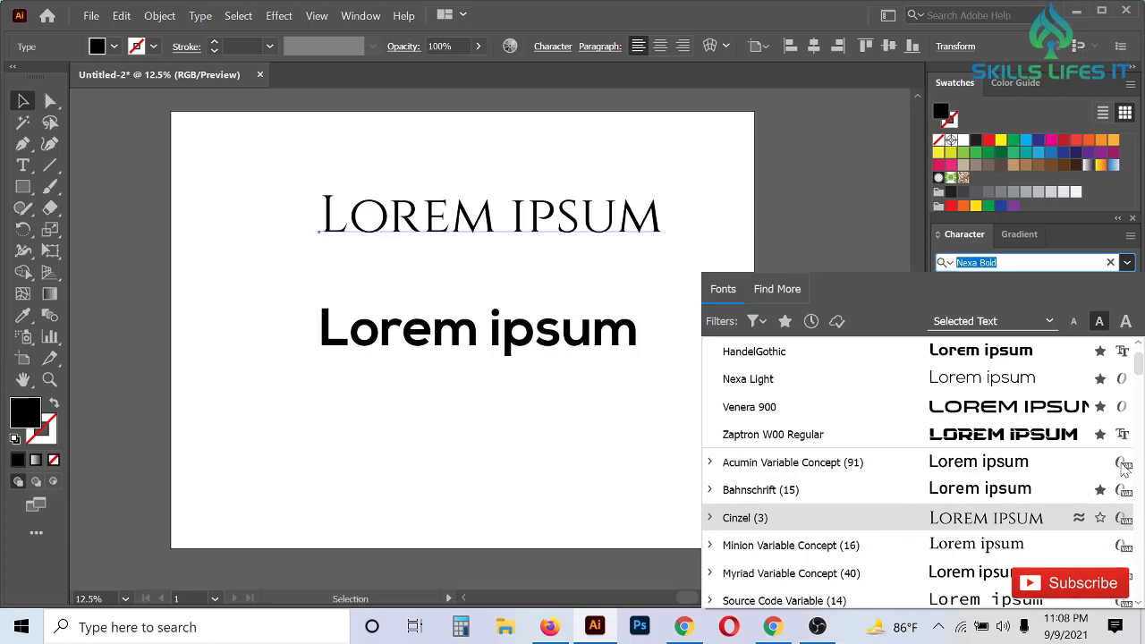
{"action": "scroll", "coordinate": [944, 523], "scroll_direction": "down", "scroll_amount": 6}
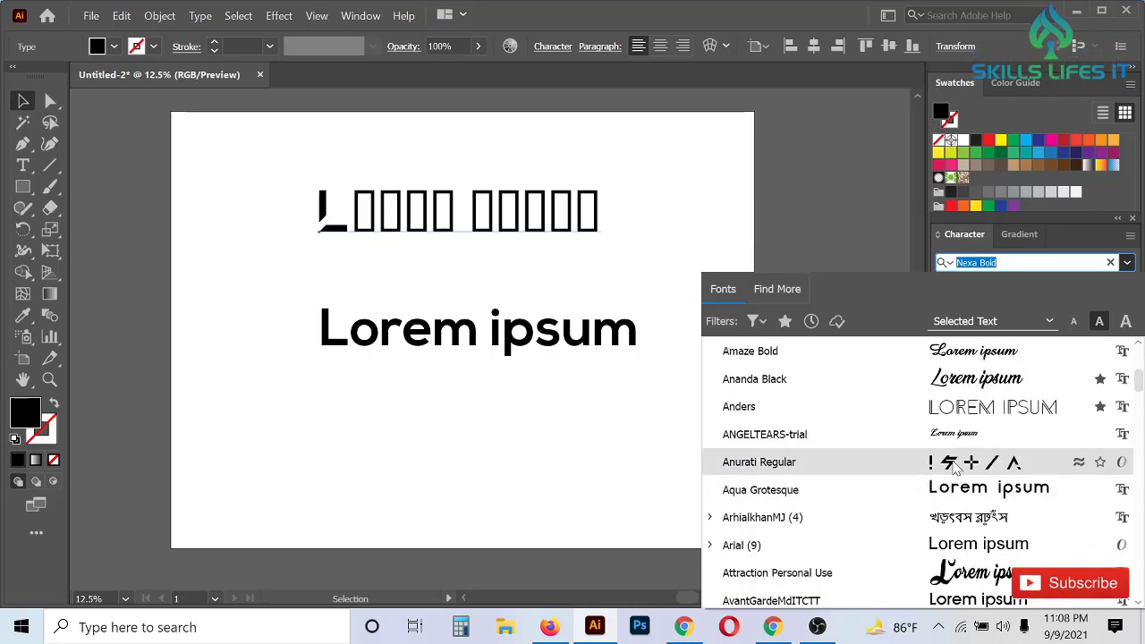
{"action": "scroll", "coordinate": [953, 573], "scroll_direction": "down", "scroll_amount": 3}
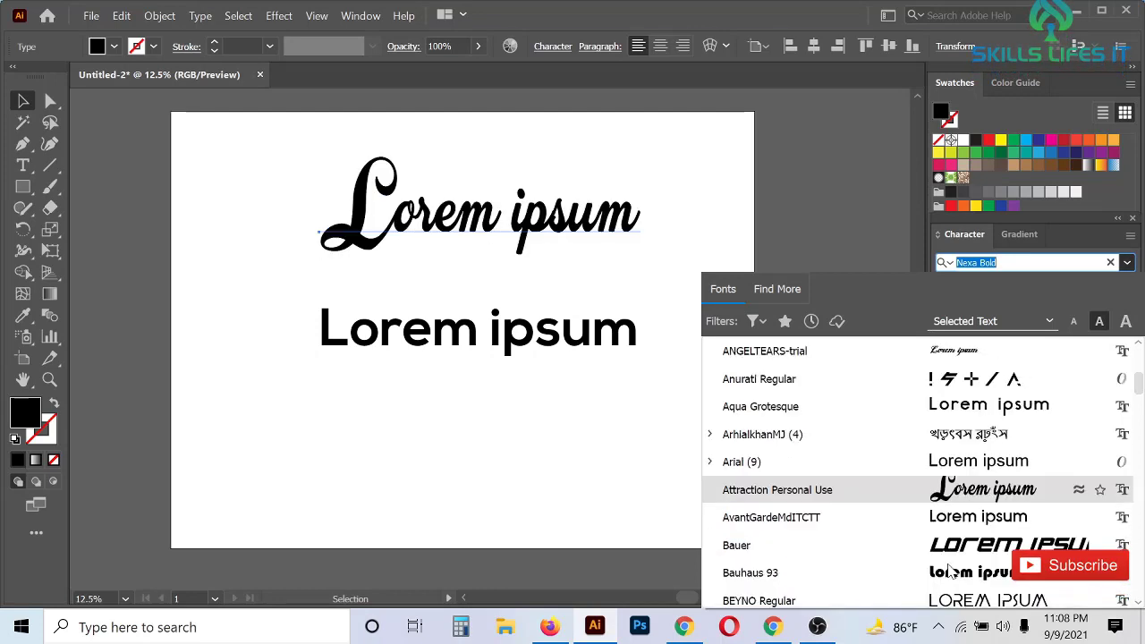
{"action": "scroll", "coordinate": [961, 519], "scroll_direction": "down", "scroll_amount": 2}
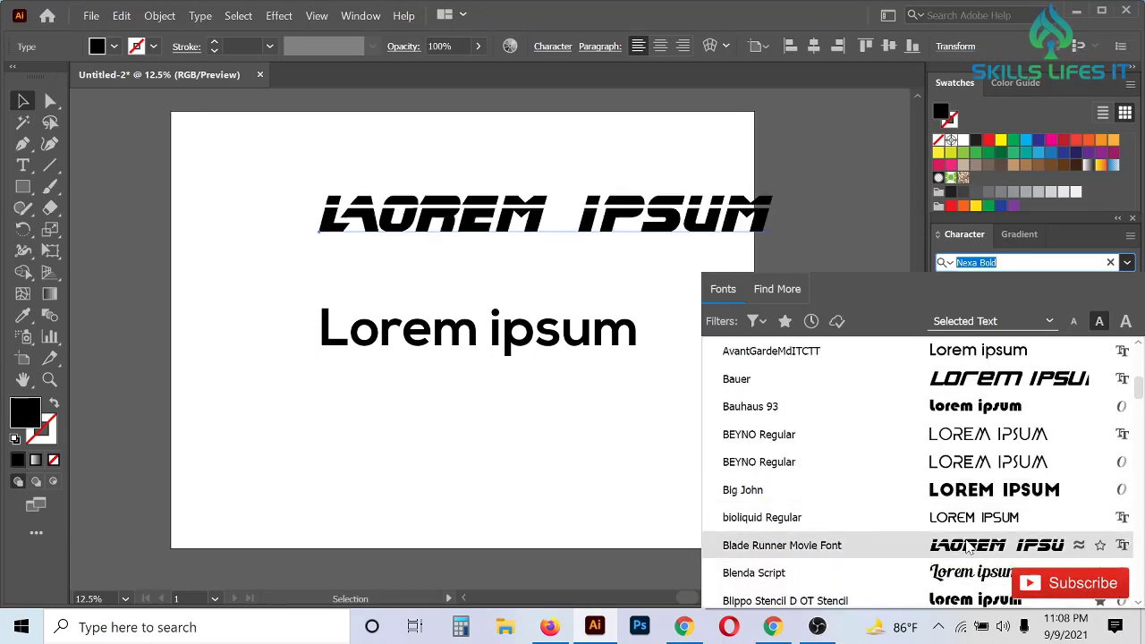
{"action": "scroll", "coordinate": [960, 530], "scroll_direction": "down", "scroll_amount": 3}
{"action": "scroll", "coordinate": [960, 529], "scroll_direction": "down", "scroll_amount": 10}
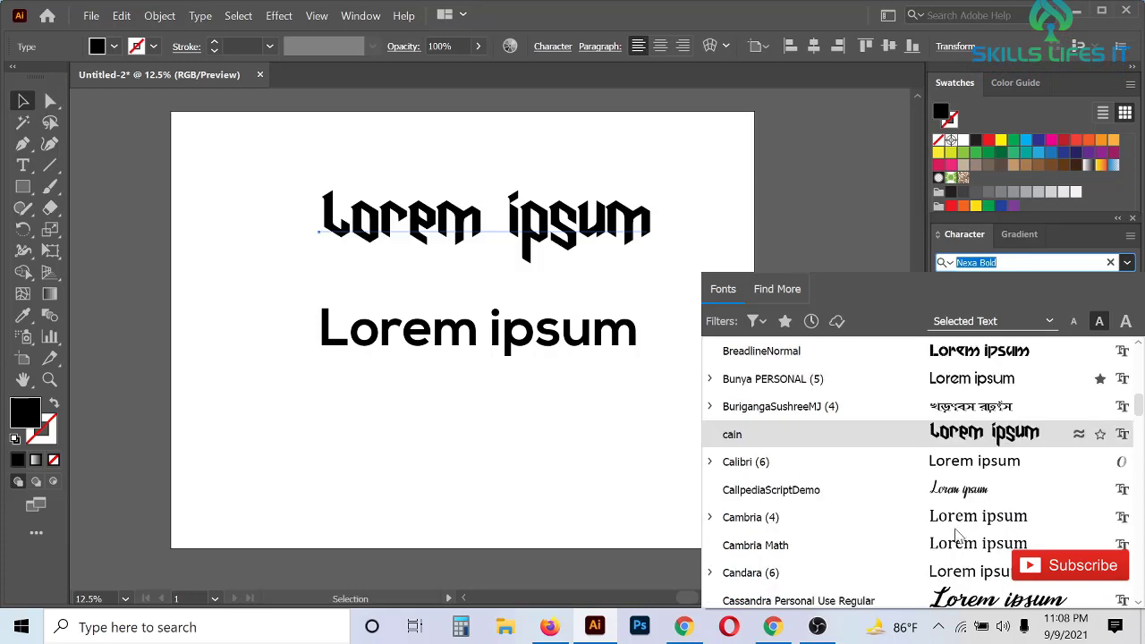
{"action": "scroll", "coordinate": [951, 534], "scroll_direction": "down", "scroll_amount": 3}
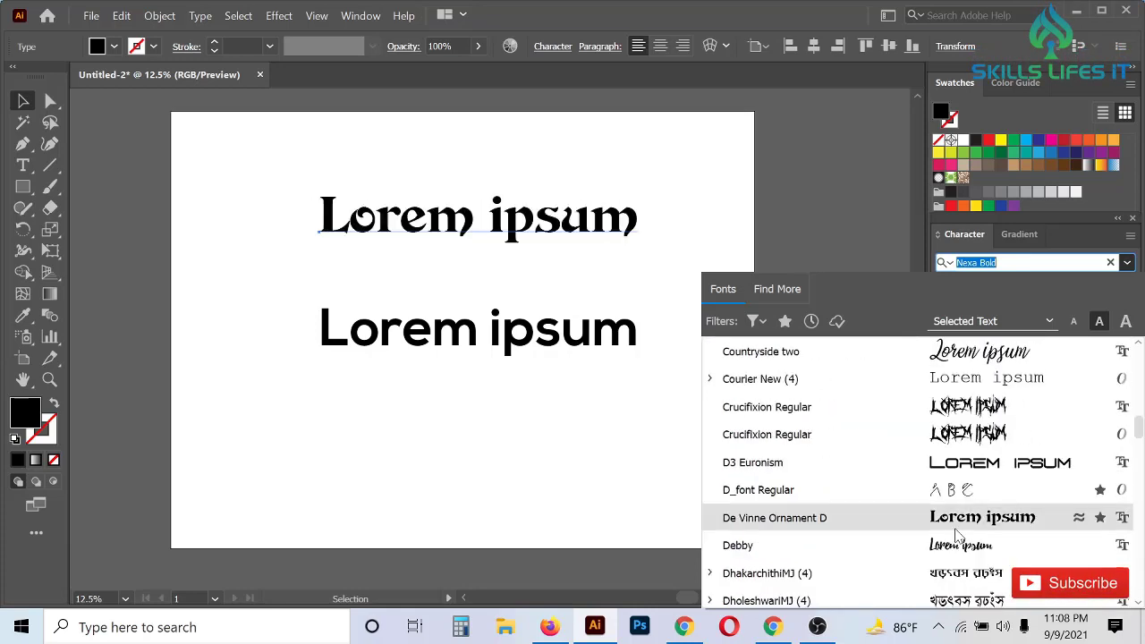
{"action": "scroll", "coordinate": [940, 532], "scroll_direction": "down", "scroll_amount": 2}
{"action": "scroll", "coordinate": [922, 477], "scroll_direction": "down", "scroll_amount": 3}
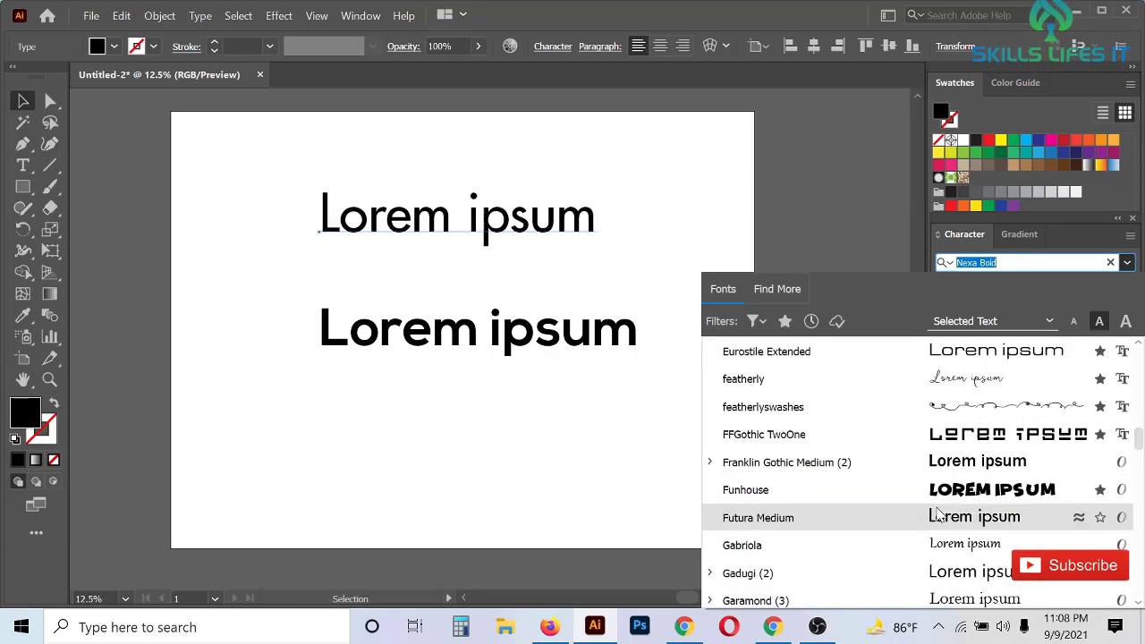
{"action": "scroll", "coordinate": [935, 501], "scroll_direction": "down", "scroll_amount": 6}
{"action": "scroll", "coordinate": [938, 514], "scroll_direction": "down", "scroll_amount": 3}
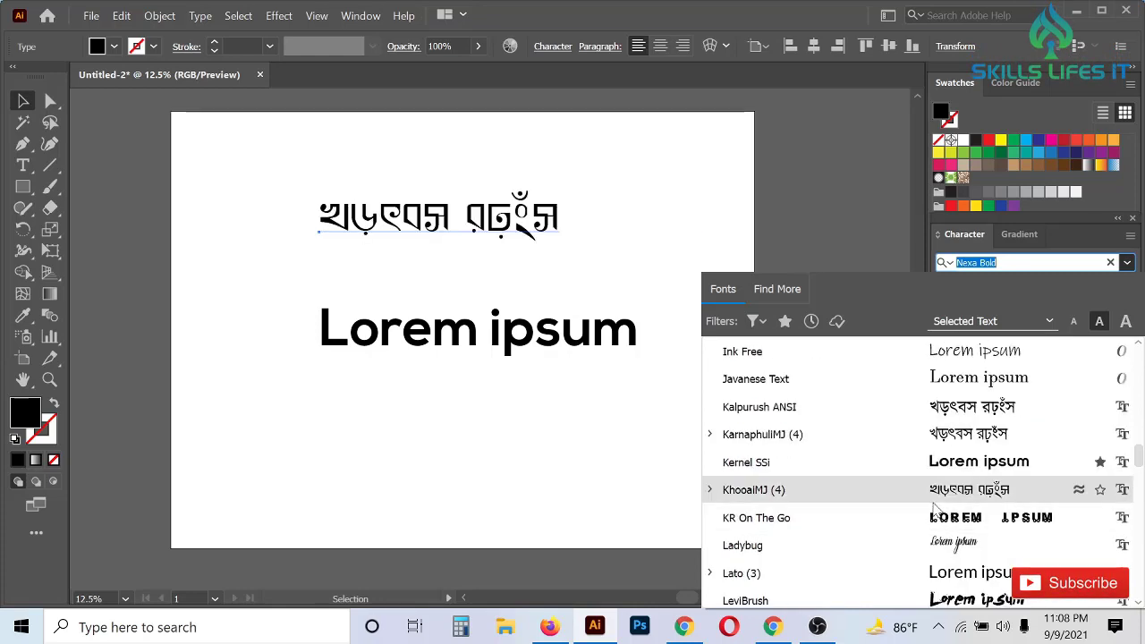
{"action": "scroll", "coordinate": [895, 483], "scroll_direction": "down", "scroll_amount": 4}
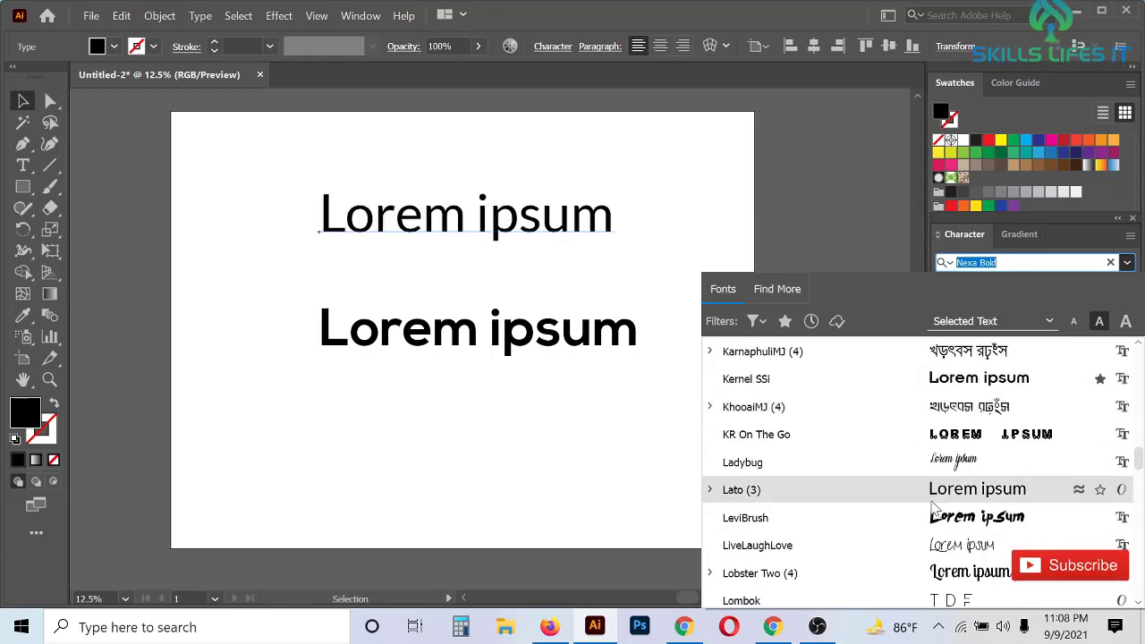
{"action": "scroll", "coordinate": [935, 507], "scroll_direction": "down", "scroll_amount": 1}
{"action": "scroll", "coordinate": [926, 500], "scroll_direction": "up", "scroll_amount": 10}
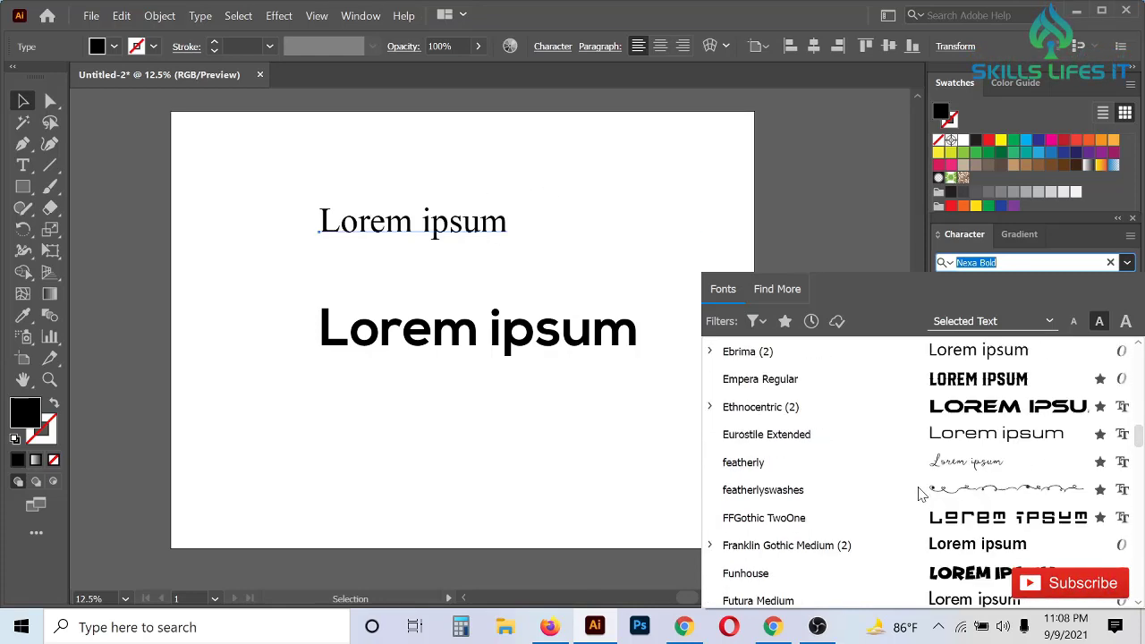
{"action": "scroll", "coordinate": [922, 494], "scroll_direction": "up", "scroll_amount": 15}
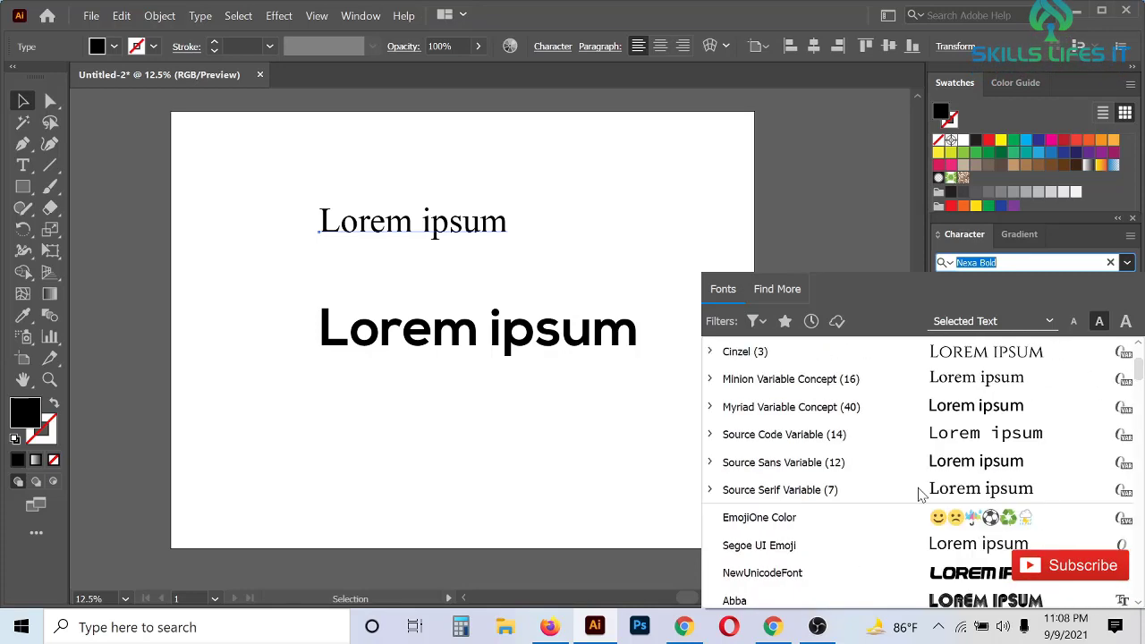
{"action": "scroll", "coordinate": [922, 495], "scroll_direction": "down", "scroll_amount": 4}
{"action": "scroll", "coordinate": [811, 440], "scroll_direction": "up", "scroll_amount": 1}
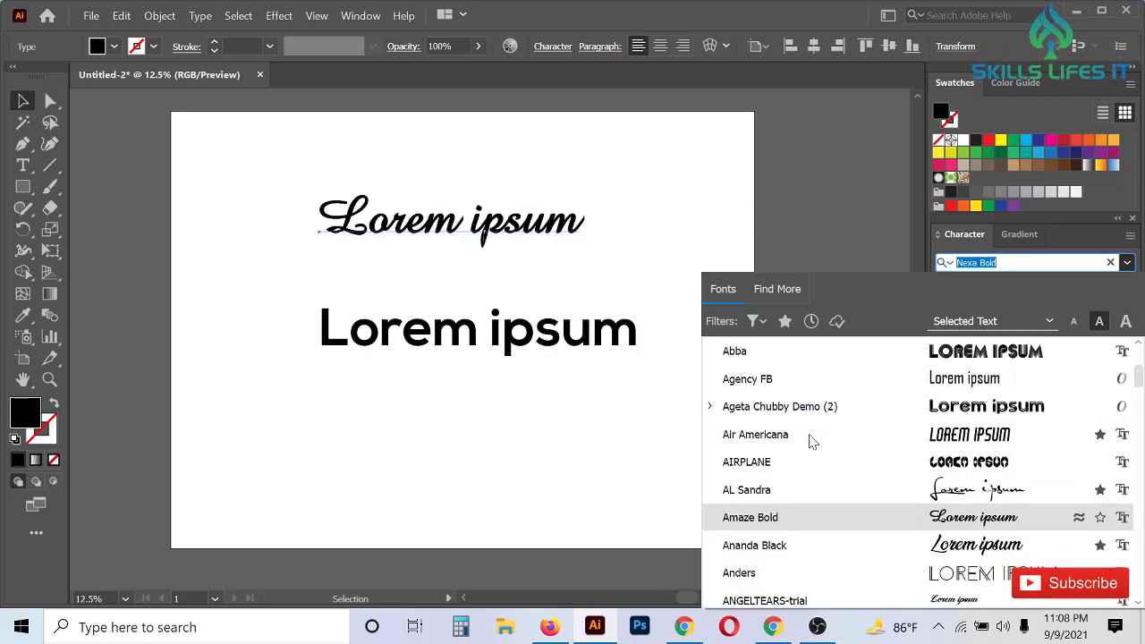
{"action": "scroll", "coordinate": [810, 439], "scroll_direction": "up", "scroll_amount": 1}
{"action": "scroll", "coordinate": [811, 440], "scroll_direction": "up", "scroll_amount": 3}
{"action": "scroll", "coordinate": [811, 439], "scroll_direction": "down", "scroll_amount": 3}
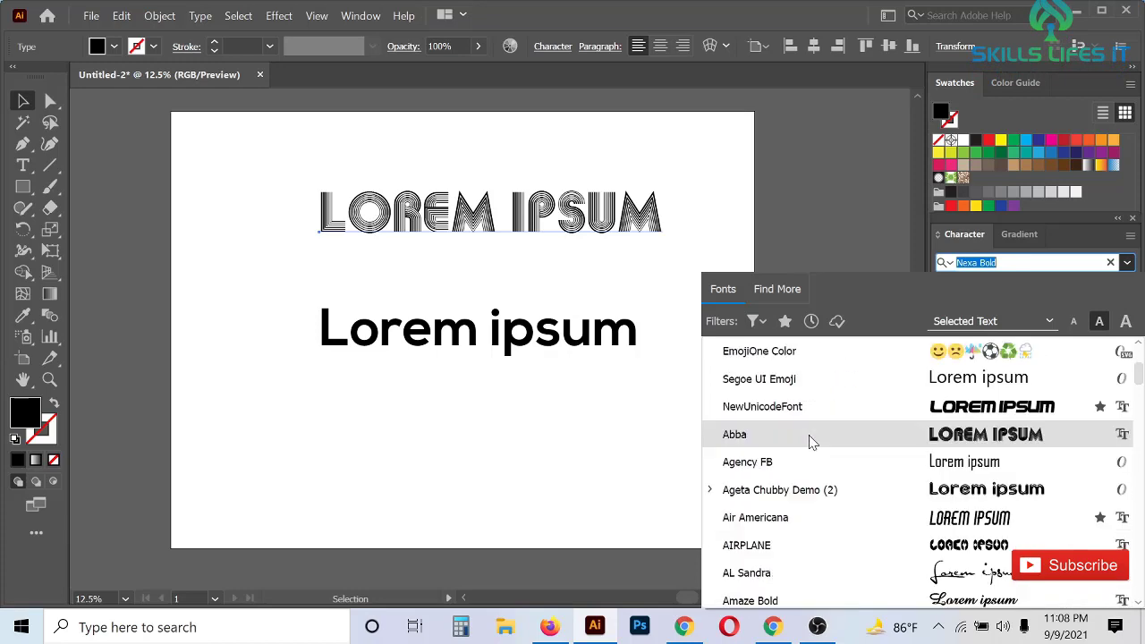
{"action": "scroll", "coordinate": [811, 440], "scroll_direction": "down", "scroll_amount": 6}
{"action": "scroll", "coordinate": [811, 444], "scroll_direction": "up", "scroll_amount": 3}
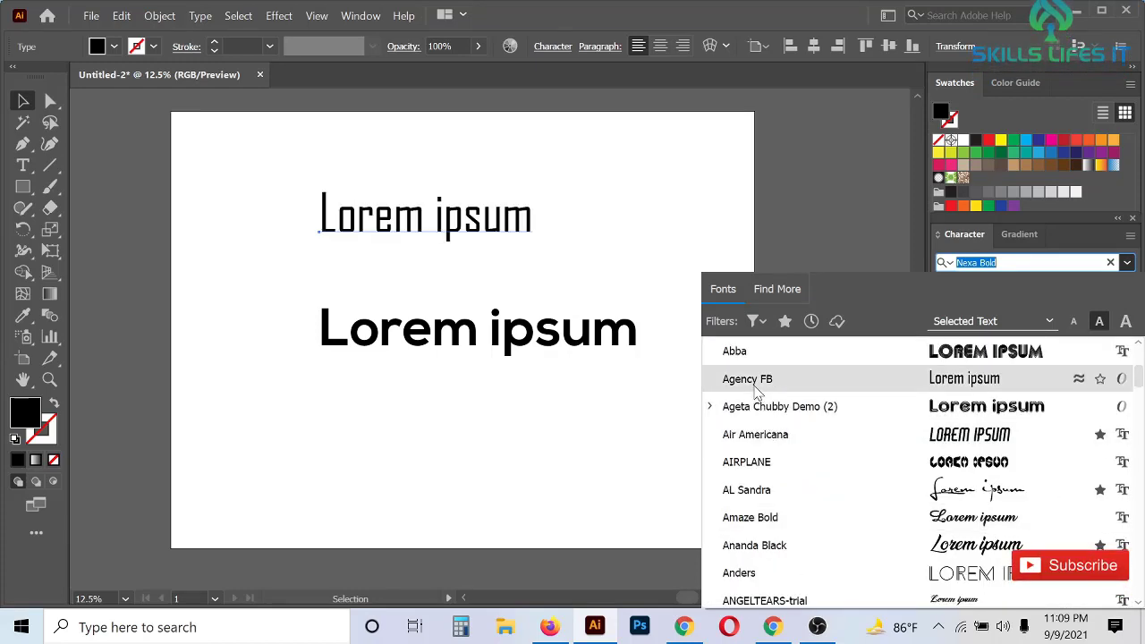
{"action": "scroll", "coordinate": [794, 483], "scroll_direction": "down", "scroll_amount": 6}
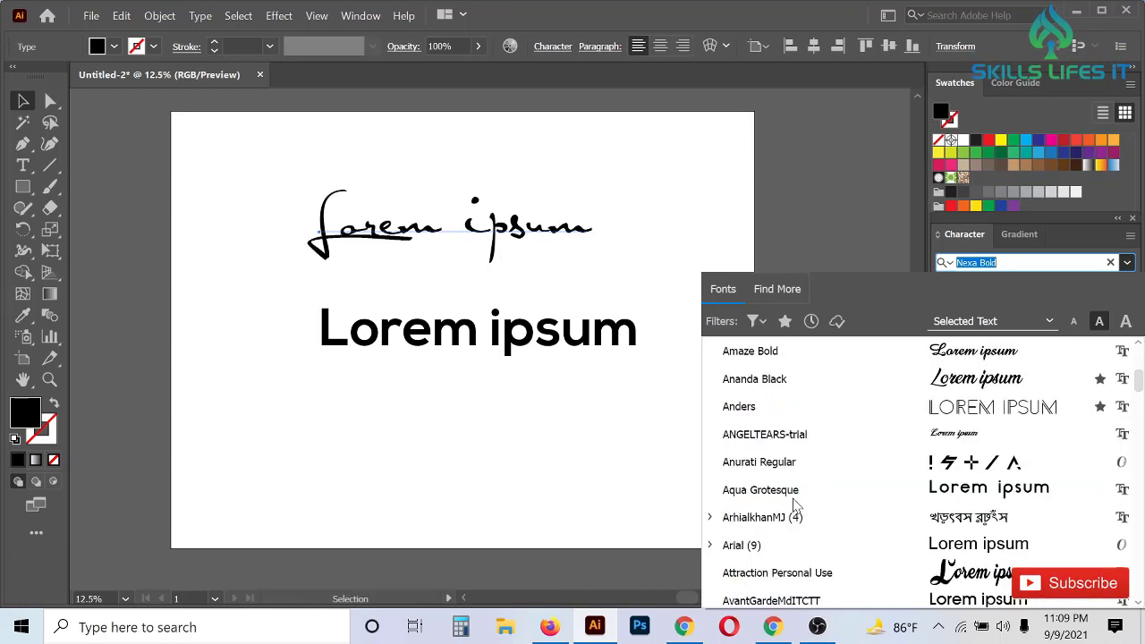
{"action": "scroll", "coordinate": [795, 516], "scroll_direction": "down", "scroll_amount": 3}
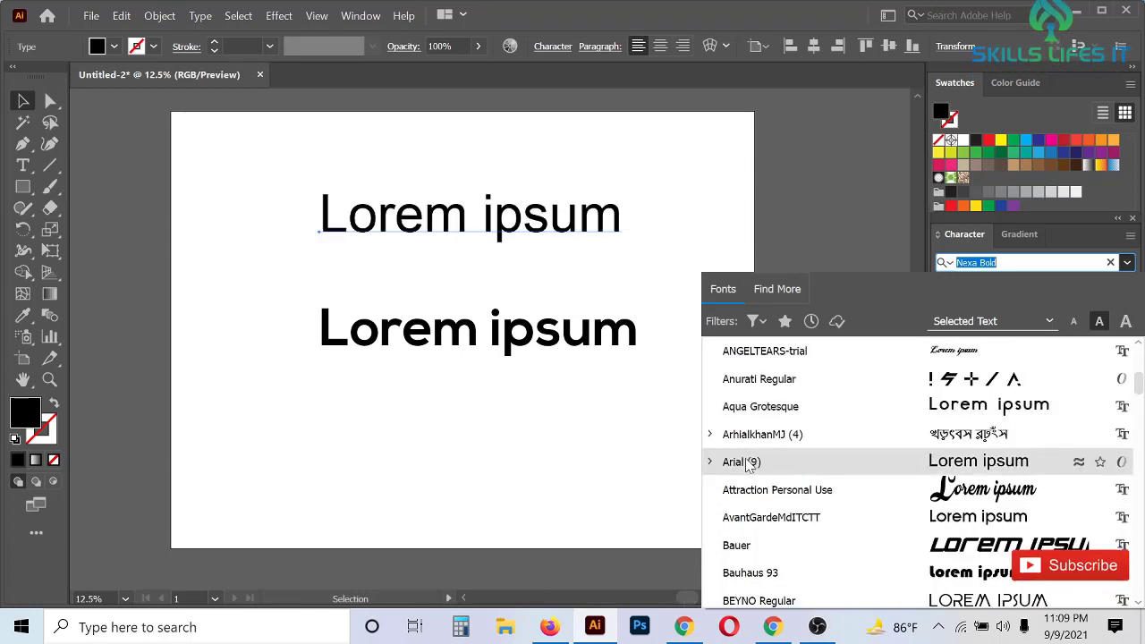
Expand the Arial family's styles and apply Arial Bold to the upper Lorem ipsum copy.
{"action": "left_click", "coordinate": [710, 464]}
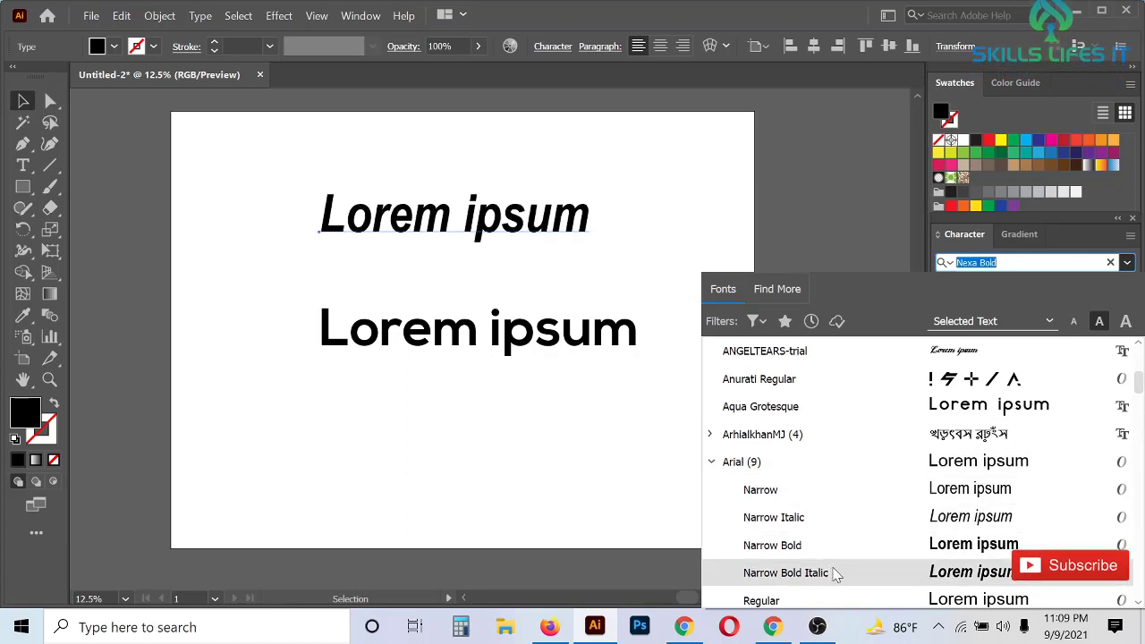
{"action": "scroll", "coordinate": [844, 544], "scroll_direction": "down", "scroll_amount": 3}
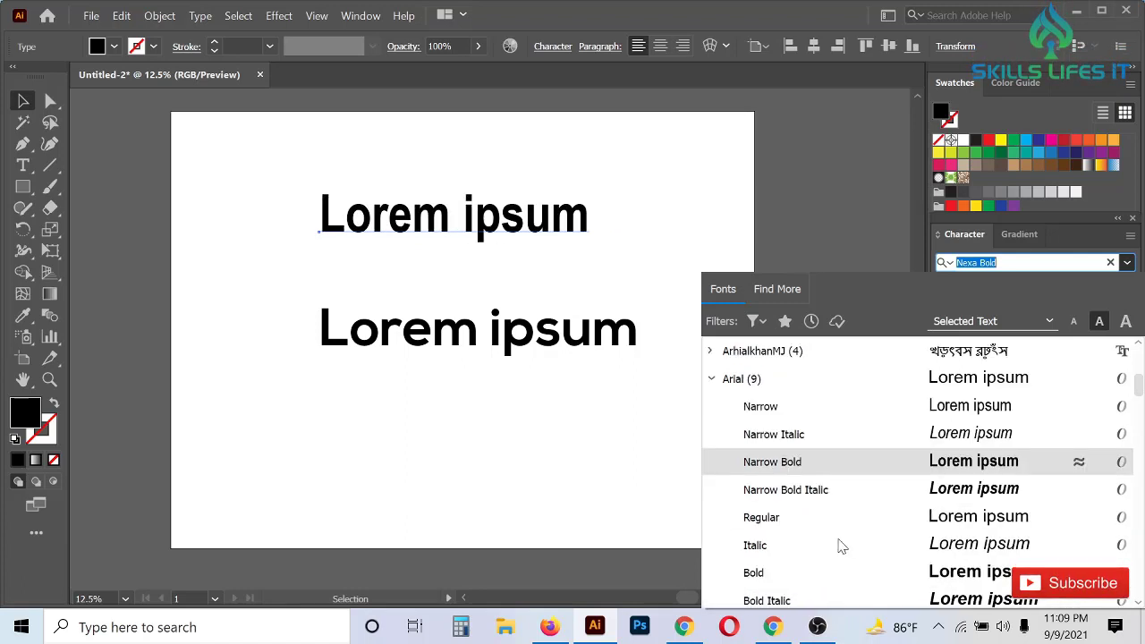
{"action": "left_click", "coordinate": [810, 584]}
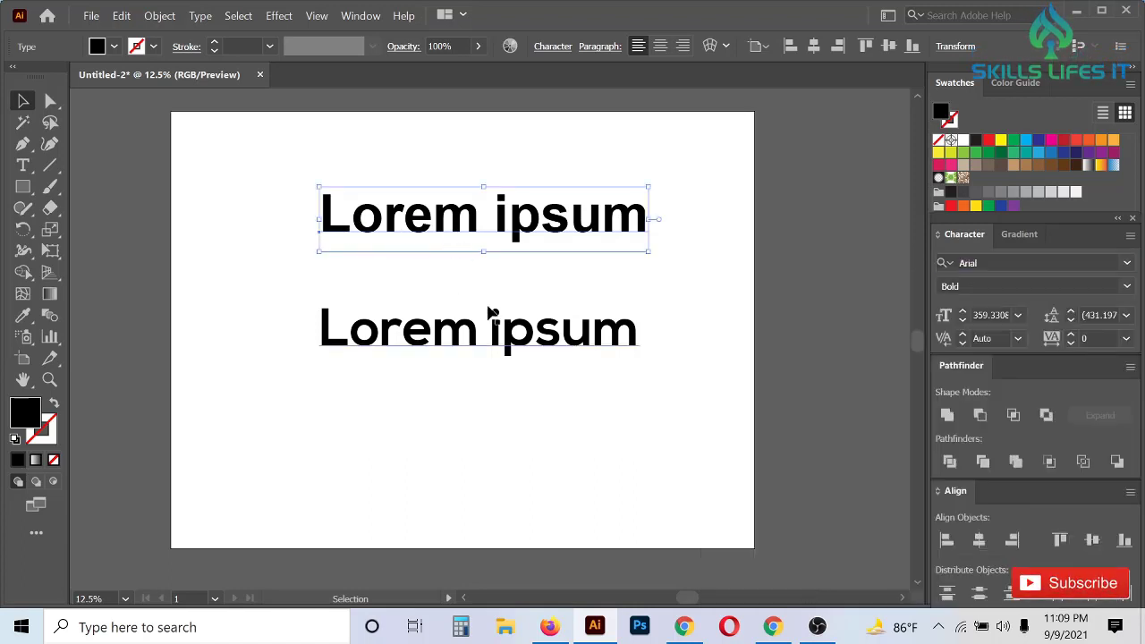
Move the Arial Bold copy off the artboard, beyond its upper-left corner.
{"action": "scroll", "coordinate": [473, 224], "scroll_direction": "up", "scroll_amount": 2}
{"action": "scroll", "coordinate": [694, 338], "scroll_direction": "down", "scroll_amount": 1}
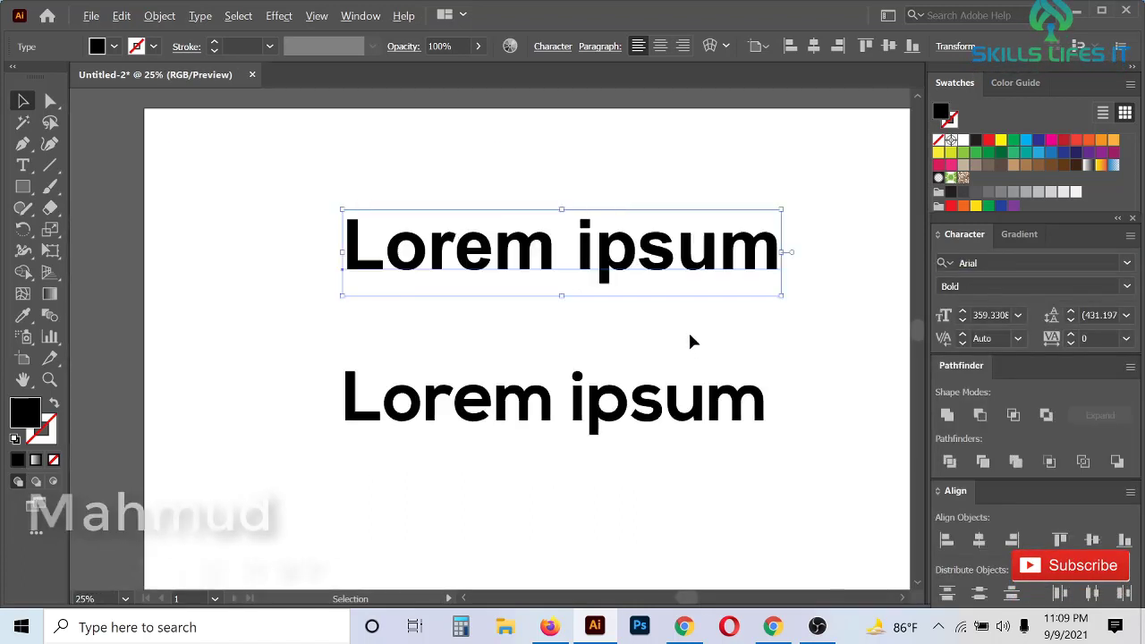
{"action": "scroll", "coordinate": [606, 398], "scroll_direction": "down", "scroll_amount": 2}
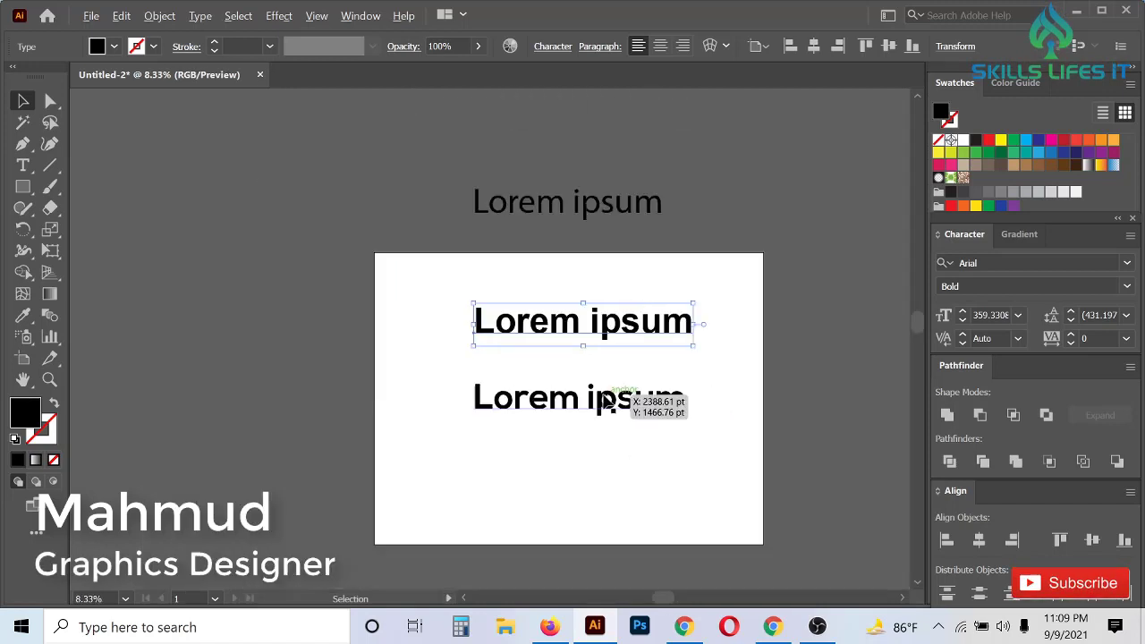
{"action": "left_click_drag", "start_coordinate": [614, 335], "coordinate": [280, 181]}
Select the Nexa Bold text remaining on the artboard and change its case to UPPERCASE.
{"action": "scroll", "coordinate": [603, 417], "scroll_direction": "up", "scroll_amount": 2}
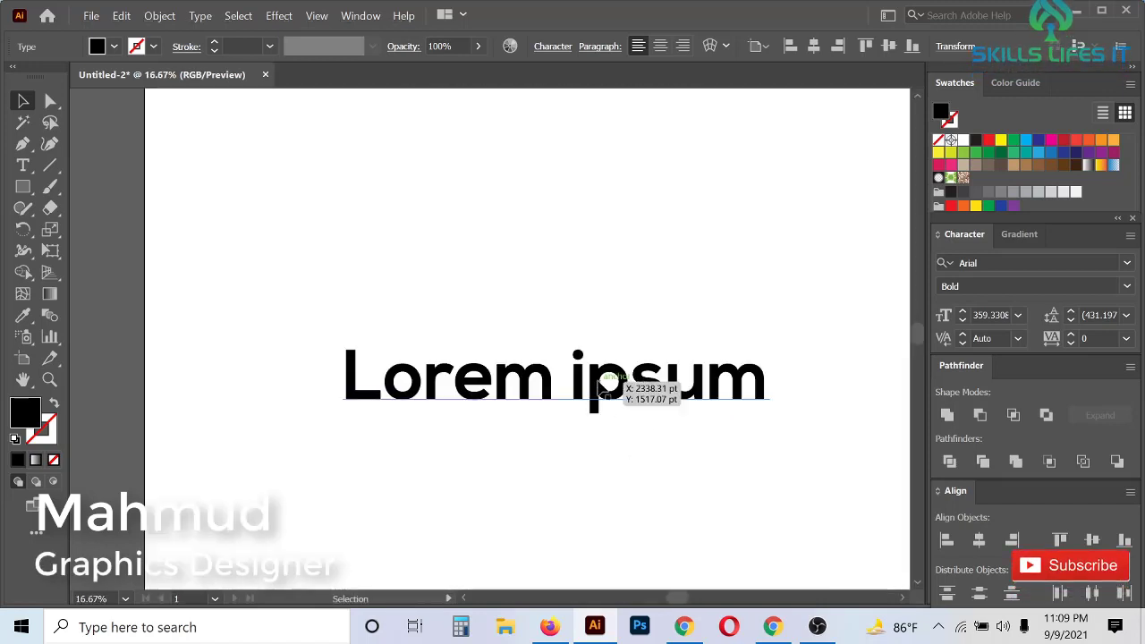
{"action": "left_click", "coordinate": [602, 385]}
{"action": "scroll", "coordinate": [601, 385], "scroll_direction": "up", "scroll_amount": 1}
{"action": "scroll", "coordinate": [627, 388], "scroll_direction": "down", "scroll_amount": 1}
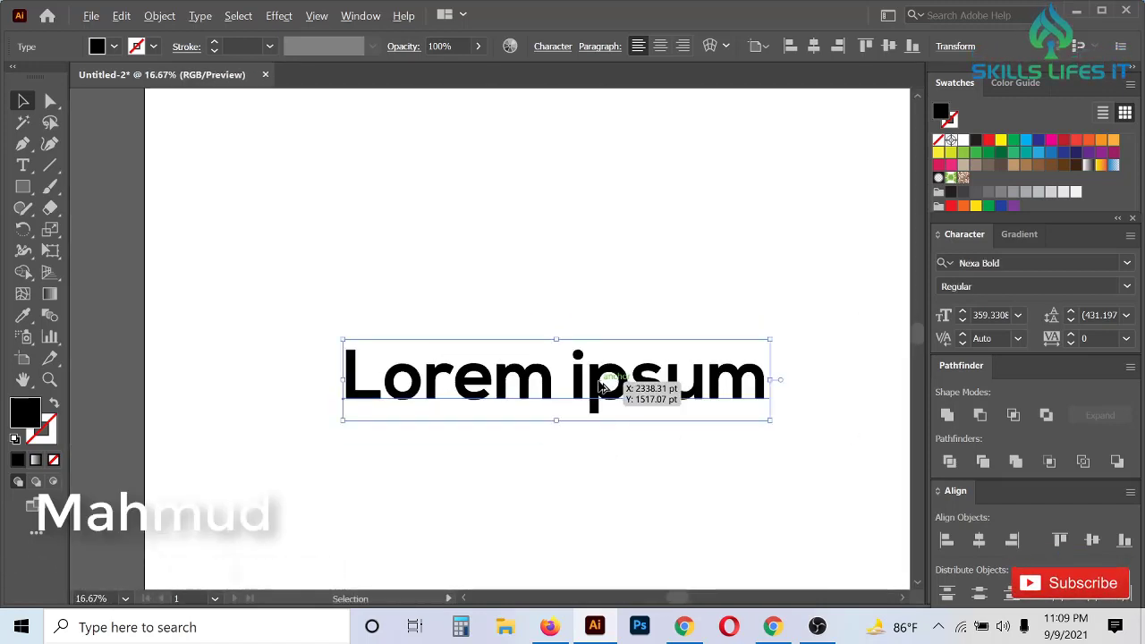
{"action": "scroll", "coordinate": [806, 359], "scroll_direction": "up", "scroll_amount": 1}
{"action": "scroll", "coordinate": [808, 356], "scroll_direction": "down", "scroll_amount": 1}
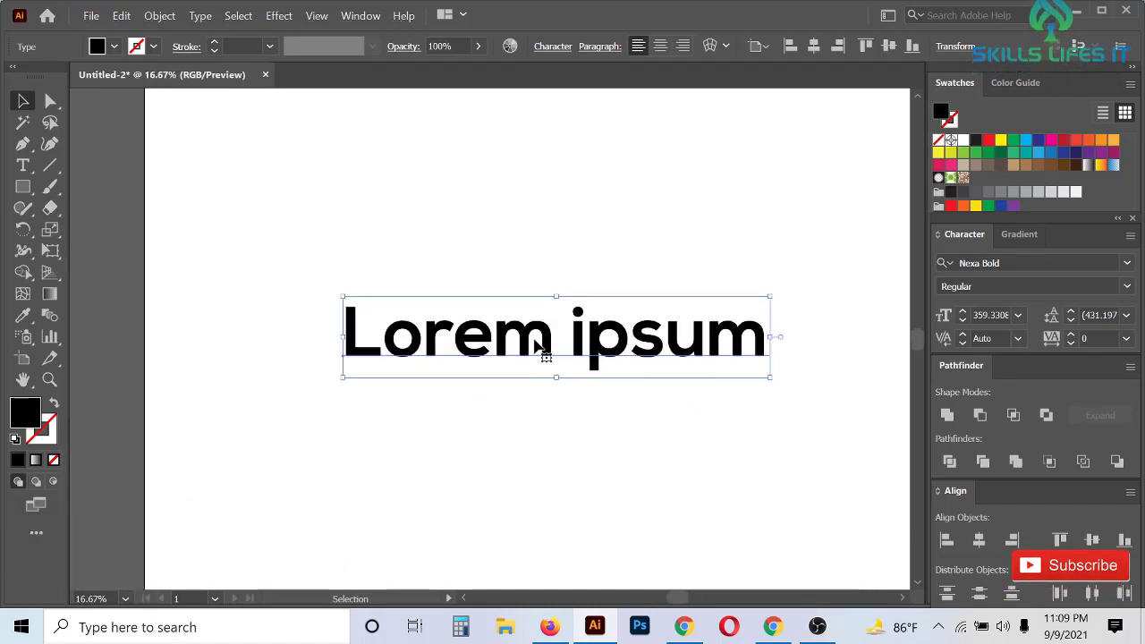
{"action": "scroll", "coordinate": [678, 348], "scroll_direction": "up", "scroll_amount": 1}
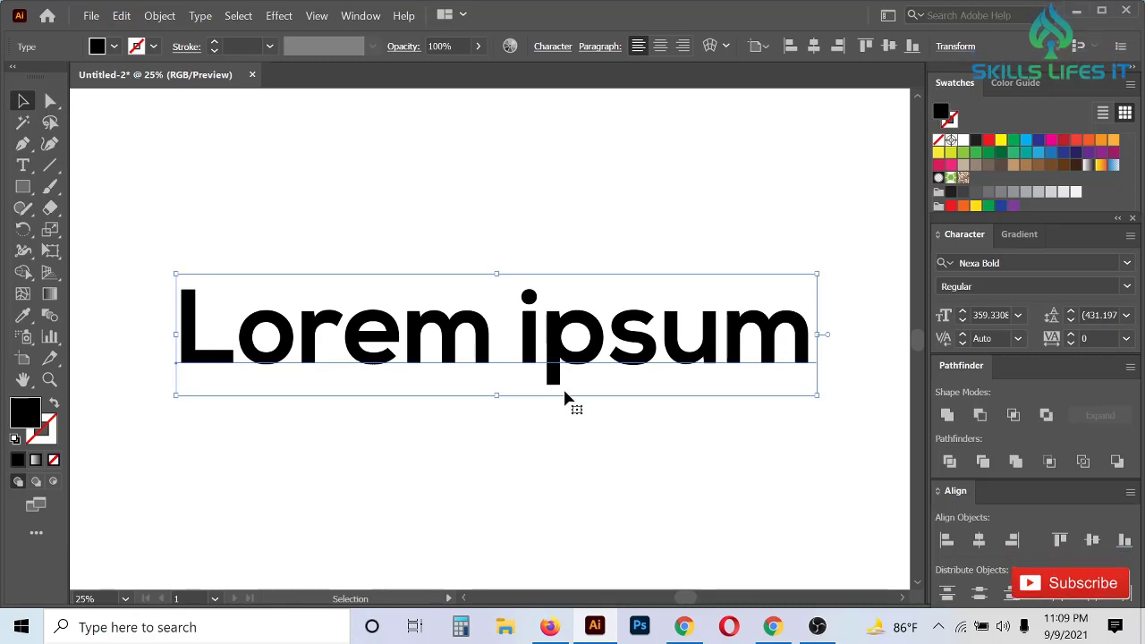
{"action": "scroll", "coordinate": [566, 397], "scroll_direction": "down", "scroll_amount": 1}
{"action": "scroll", "coordinate": [566, 398], "scroll_direction": "up", "scroll_amount": 1}
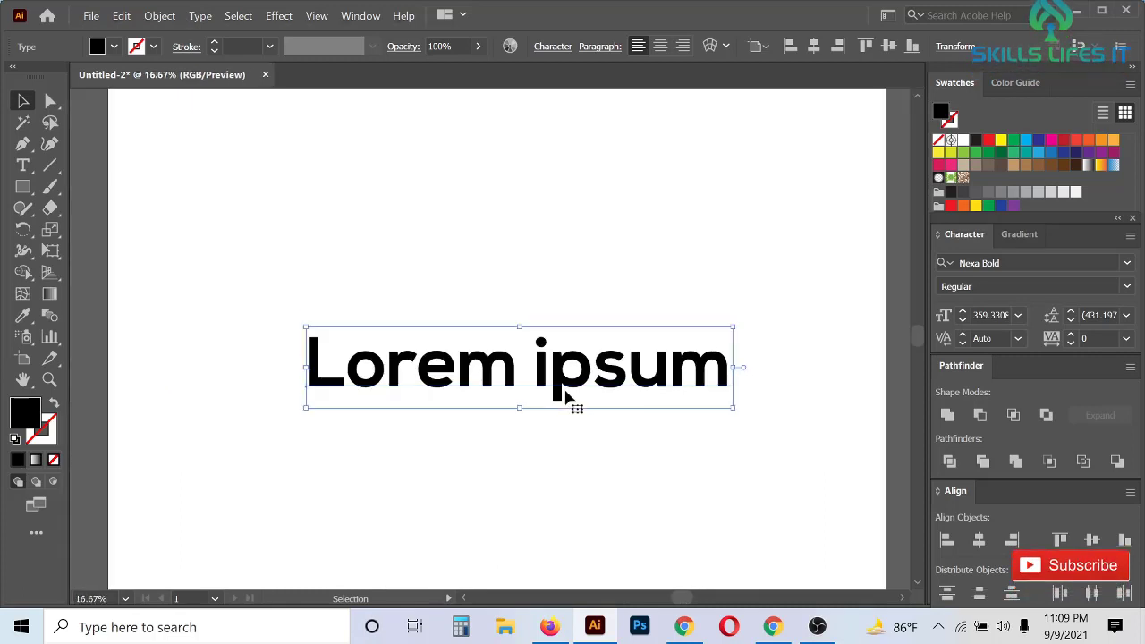
{"action": "scroll", "coordinate": [565, 396], "scroll_direction": "down", "scroll_amount": 2}
{"action": "left_click", "coordinate": [209, 22]}
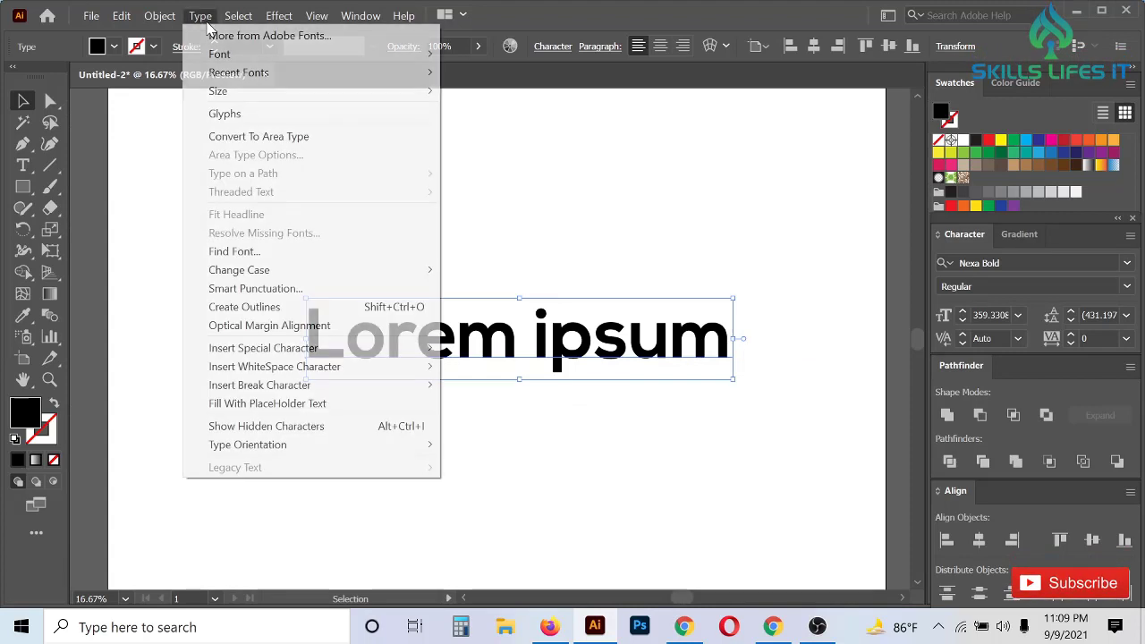
{"action": "mouse_move", "coordinate": [306, 271]}
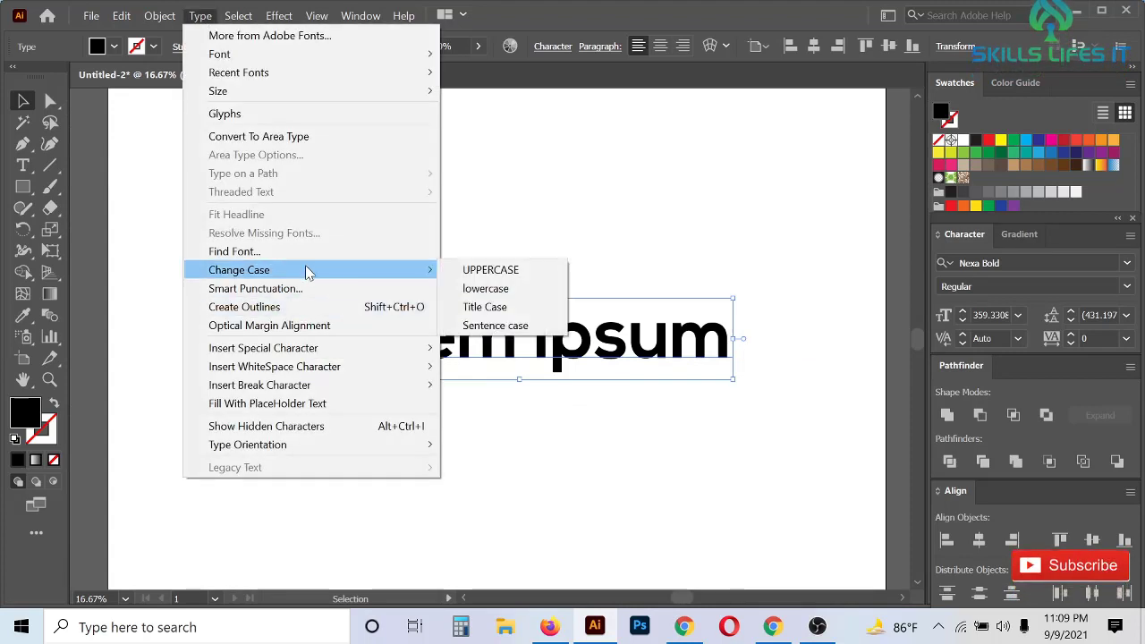
{"action": "left_click", "coordinate": [496, 269]}
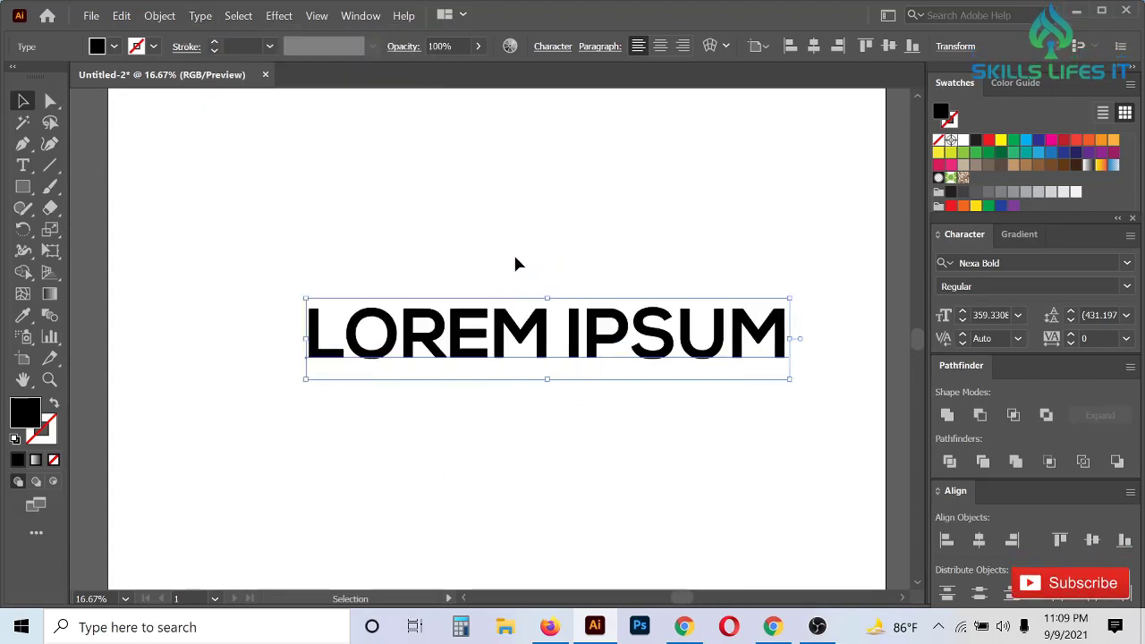
Try Title Case on the selected Nexa Bold text, and return it to UPPERCASE.
{"action": "left_click", "coordinate": [208, 18]}
{"action": "mouse_move", "coordinate": [357, 273]}
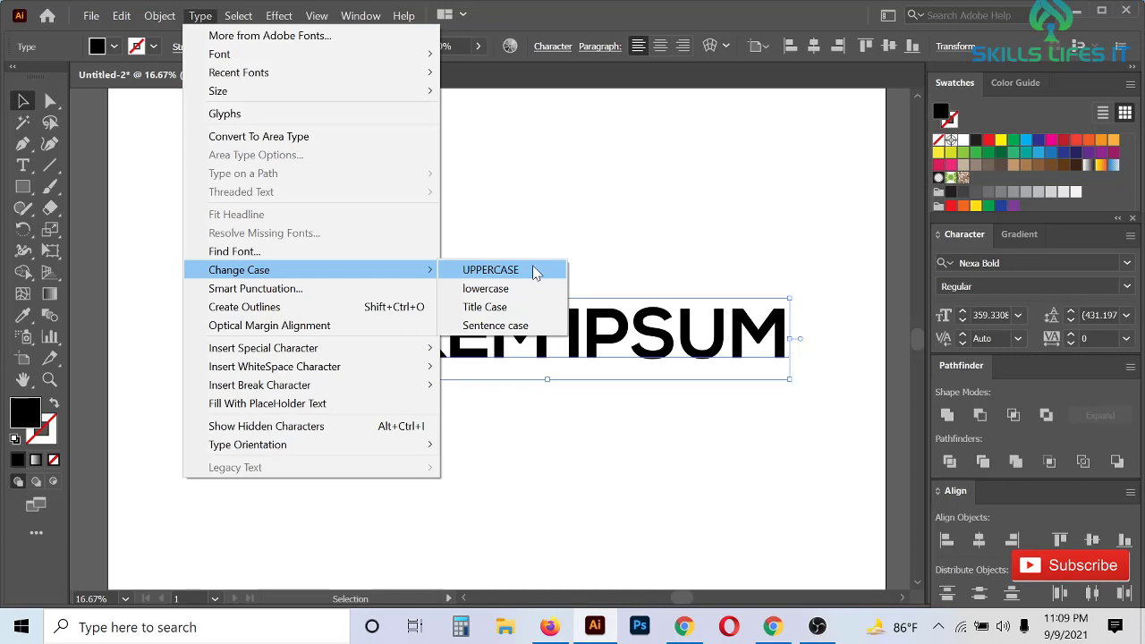
{"action": "left_click", "coordinate": [491, 308]}
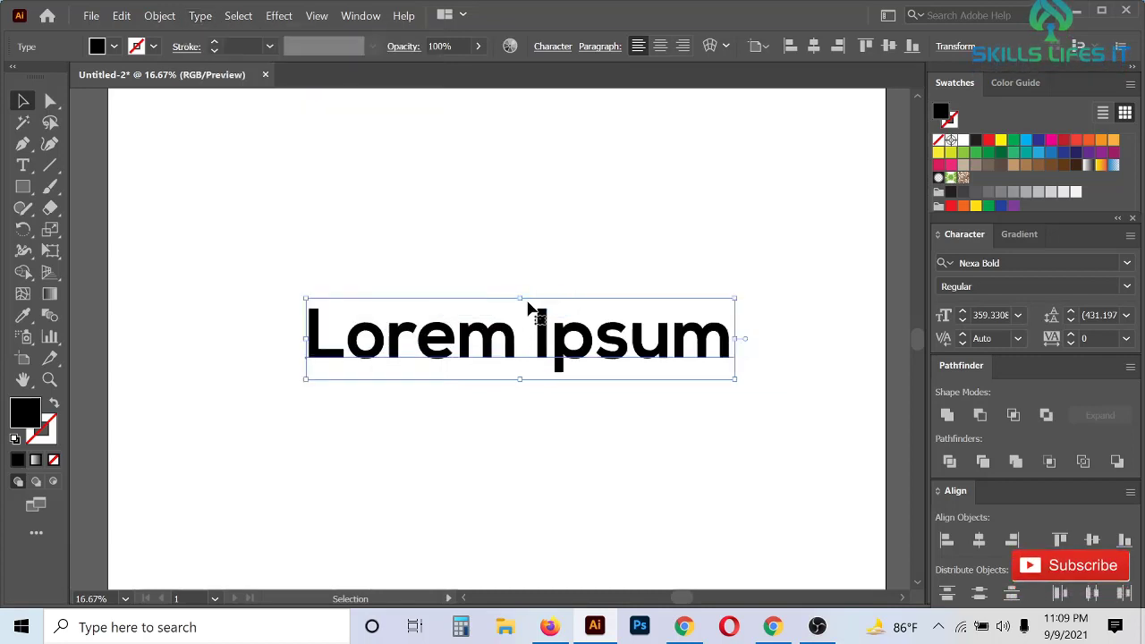
{"action": "left_click", "coordinate": [201, 16]}
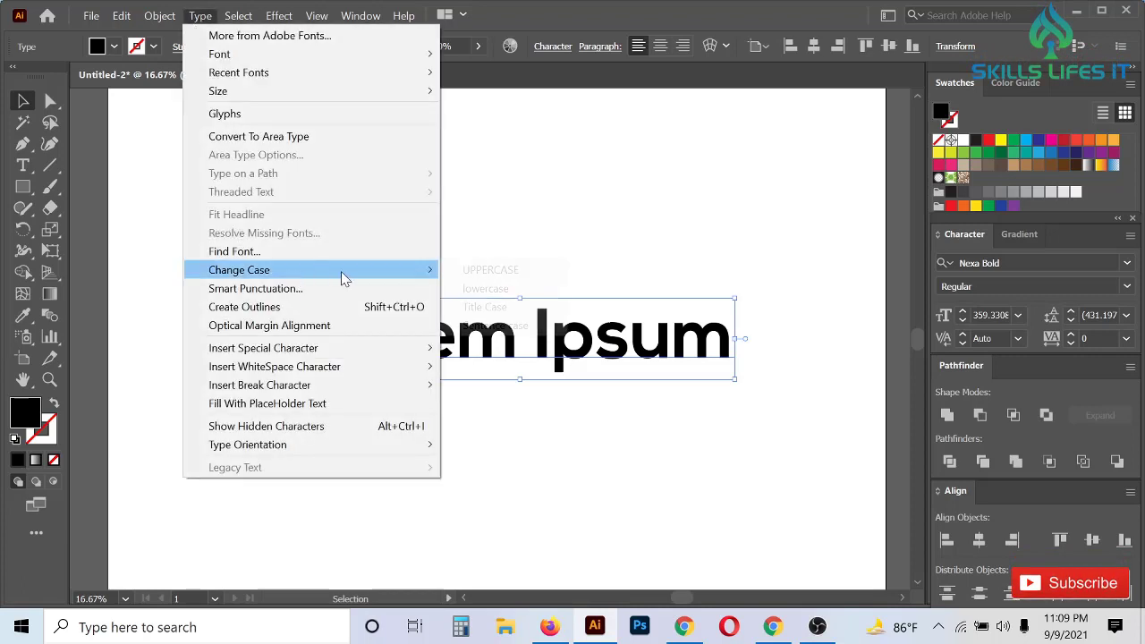
{"action": "left_click", "coordinate": [556, 271]}
{"action": "left_click", "coordinate": [697, 237]}
Move the uppercase LOREM IPSUM text slightly up and to the left on the artboard.
{"action": "scroll", "coordinate": [496, 250], "scroll_direction": "down", "scroll_amount": 2}
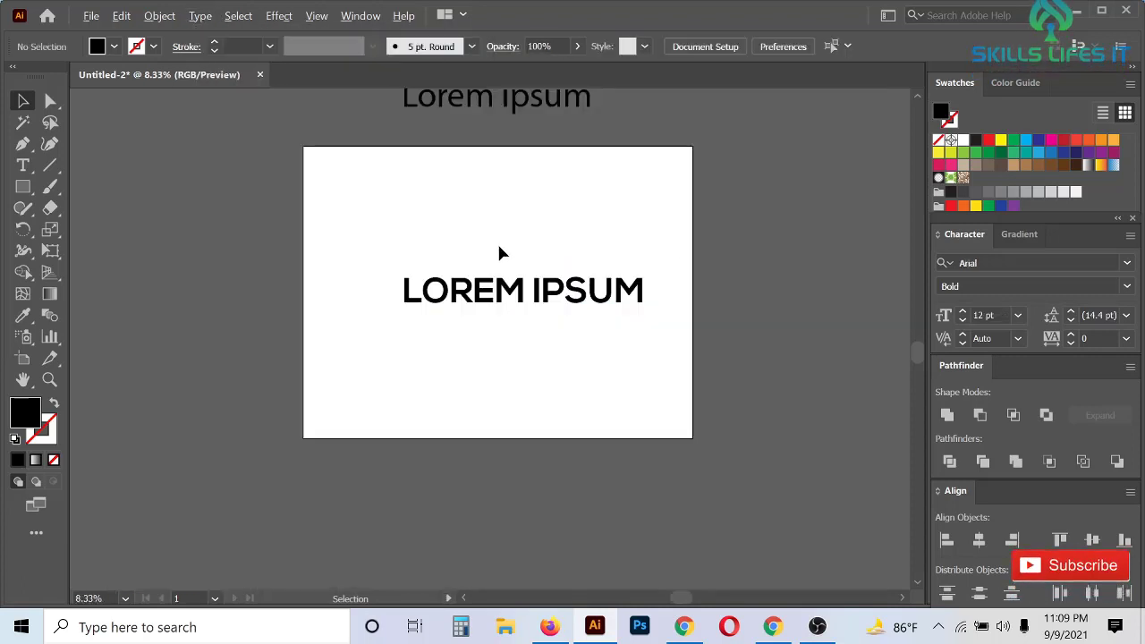
{"action": "scroll", "coordinate": [533, 280], "scroll_direction": "up", "scroll_amount": 1}
{"action": "left_click_drag", "start_coordinate": [536, 283], "coordinate": [485, 233]}
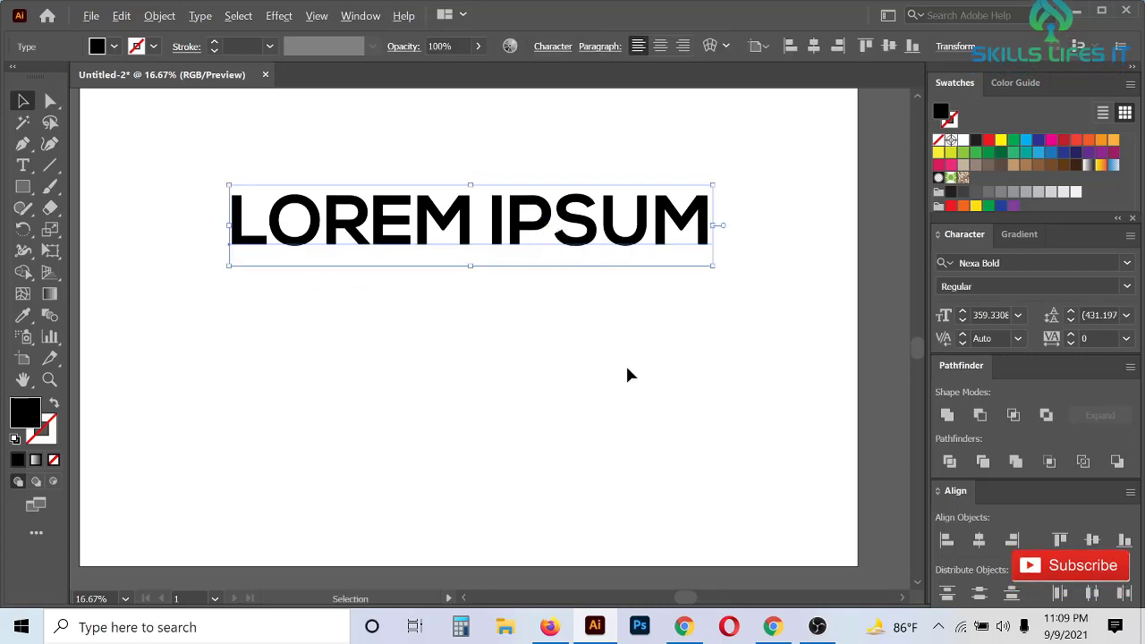
{"action": "scroll", "coordinate": [625, 364], "scroll_direction": "down", "scroll_amount": 1}
{"action": "scroll", "coordinate": [472, 179], "scroll_direction": "up", "scroll_amount": 1}
{"action": "scroll", "coordinate": [496, 233], "scroll_direction": "up", "scroll_amount": 1}
{"action": "scroll", "coordinate": [496, 233], "scroll_direction": "up", "scroll_amount": 1}
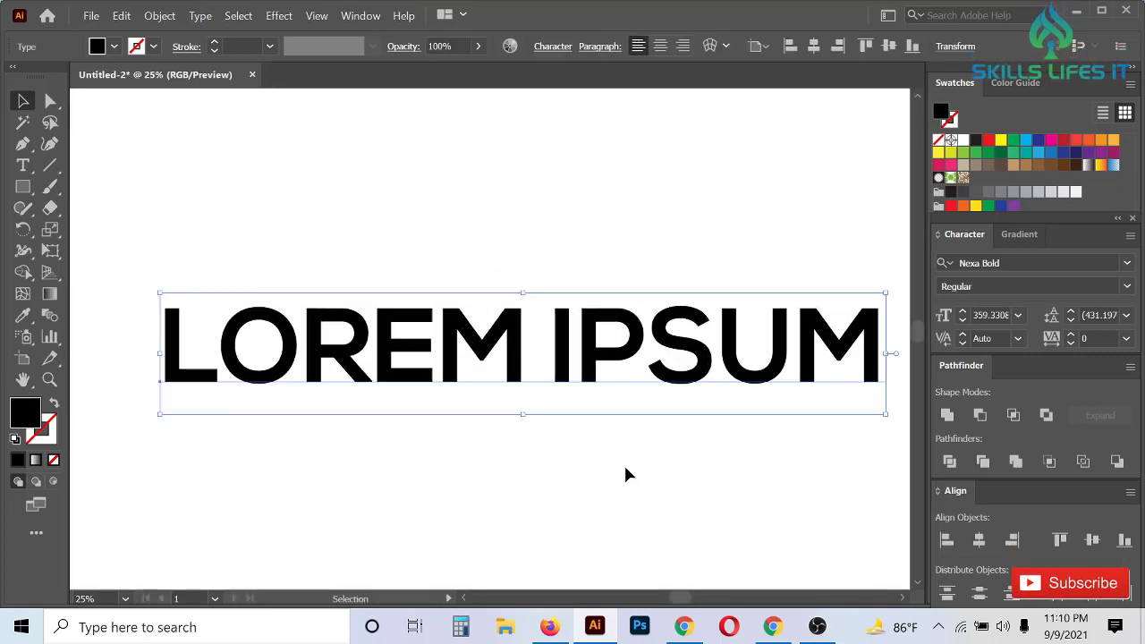
{"action": "scroll", "coordinate": [585, 325], "scroll_direction": "down", "scroll_amount": 1}
{"action": "scroll", "coordinate": [590, 333], "scroll_direction": "down", "scroll_amount": 1}
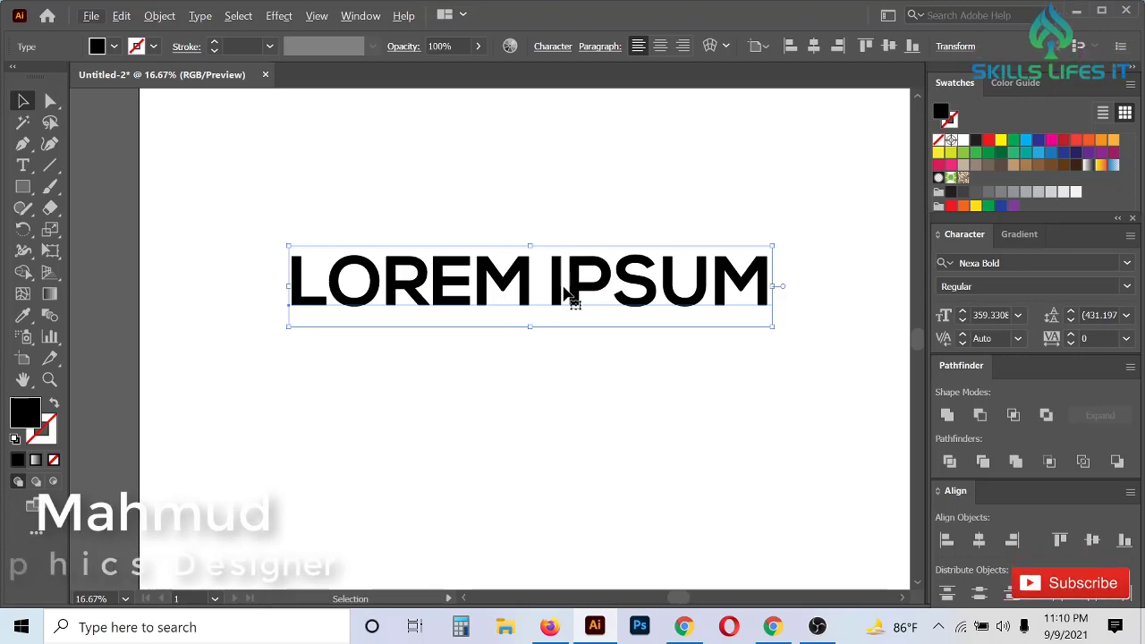
Place a copy of the LOREM IPSUM text directly below the original.
{"action": "scroll", "coordinate": [519, 325], "scroll_direction": "down", "scroll_amount": 2}
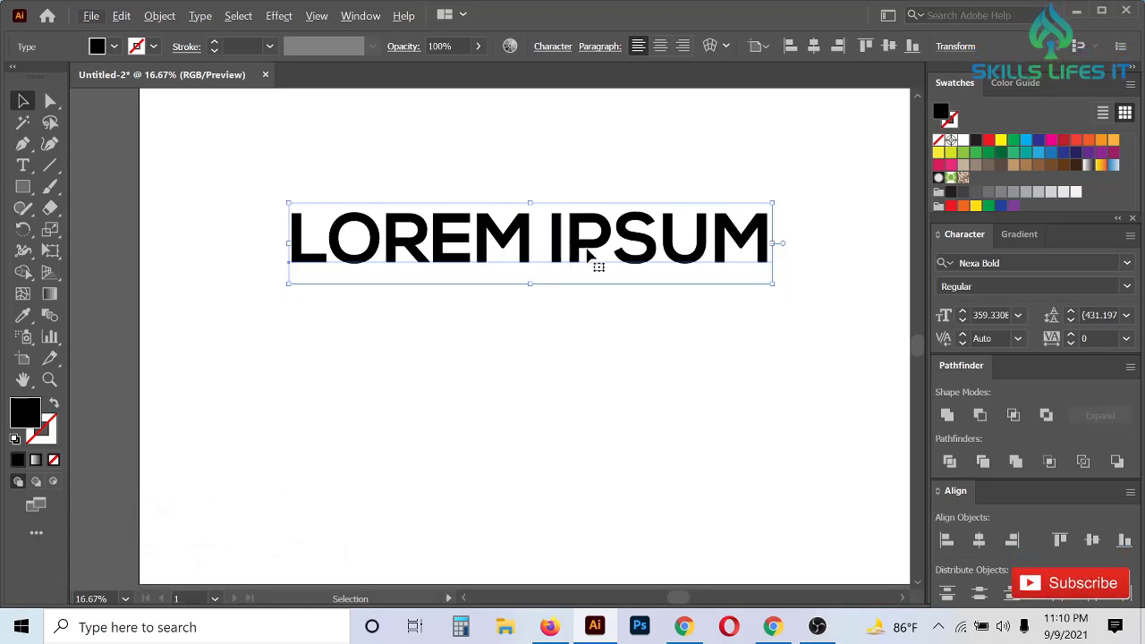
{"action": "left_click_drag", "start_coordinate": [588, 253], "coordinate": [579, 301]}
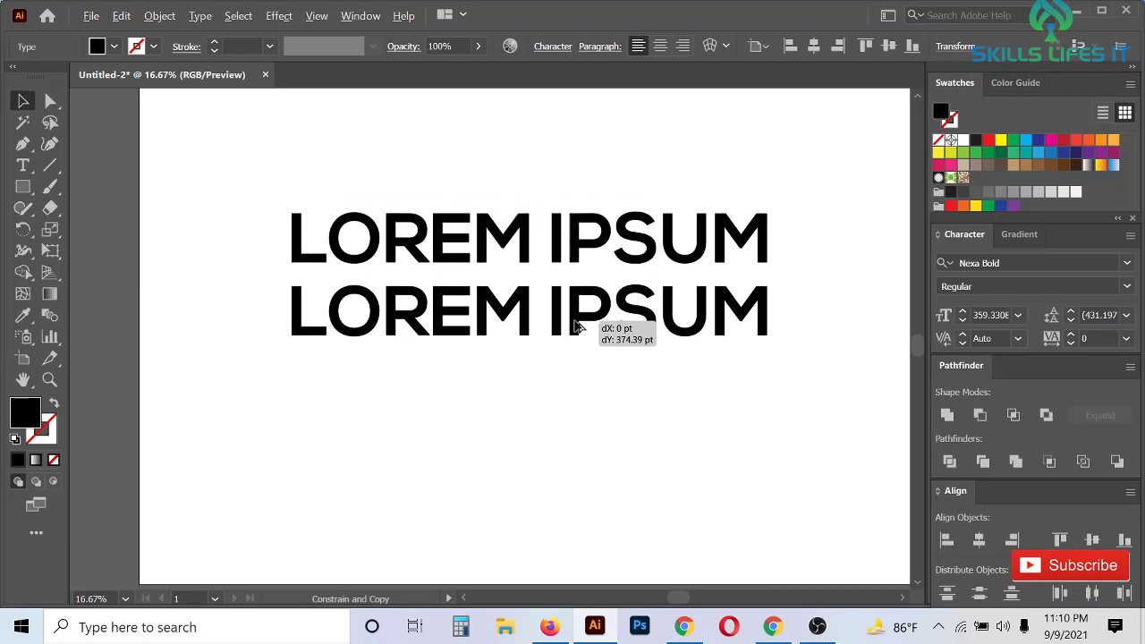
{"action": "left_click_drag", "start_coordinate": [578, 327], "coordinate": [577, 327]}
{"action": "scroll", "coordinate": [577, 327], "scroll_direction": "up", "scroll_amount": 1}
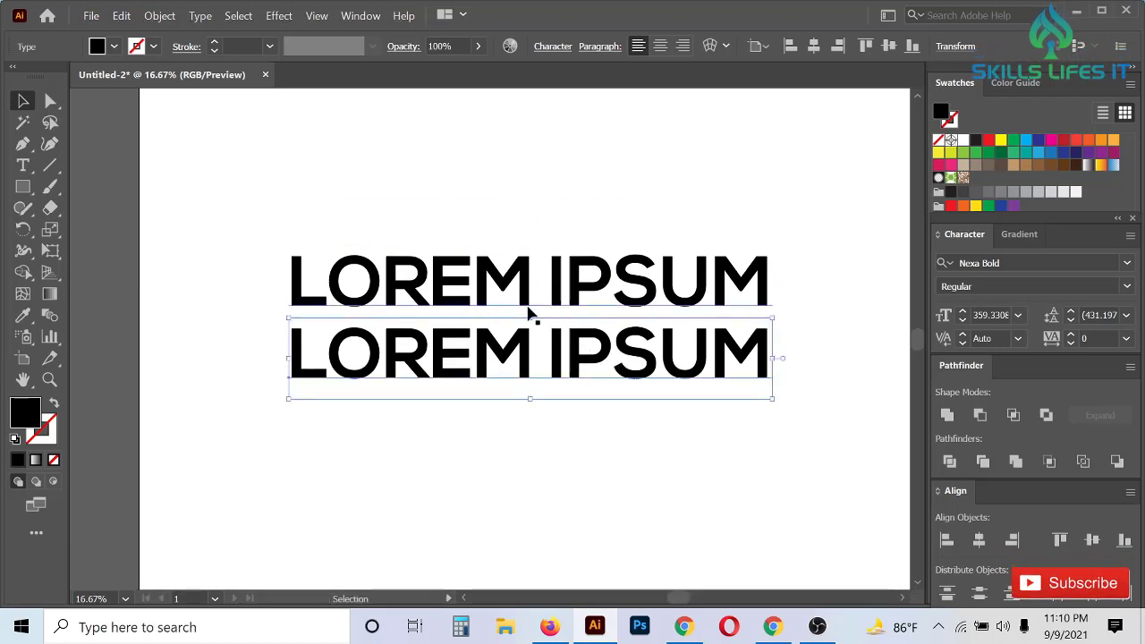
Delete the word IPSUM from the upper text and the word LOREM from the lower copy.
{"action": "left_click", "coordinate": [23, 166]}
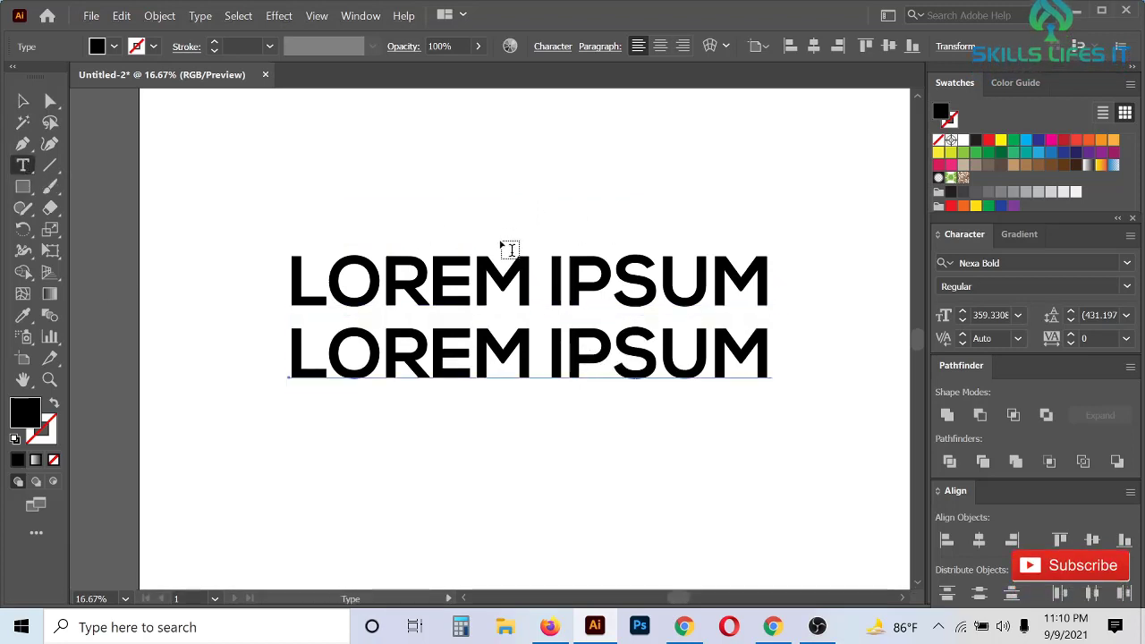
{"action": "left_click_drag", "start_coordinate": [535, 279], "coordinate": [859, 298]}
{"action": "key", "text": "BackSpace"}
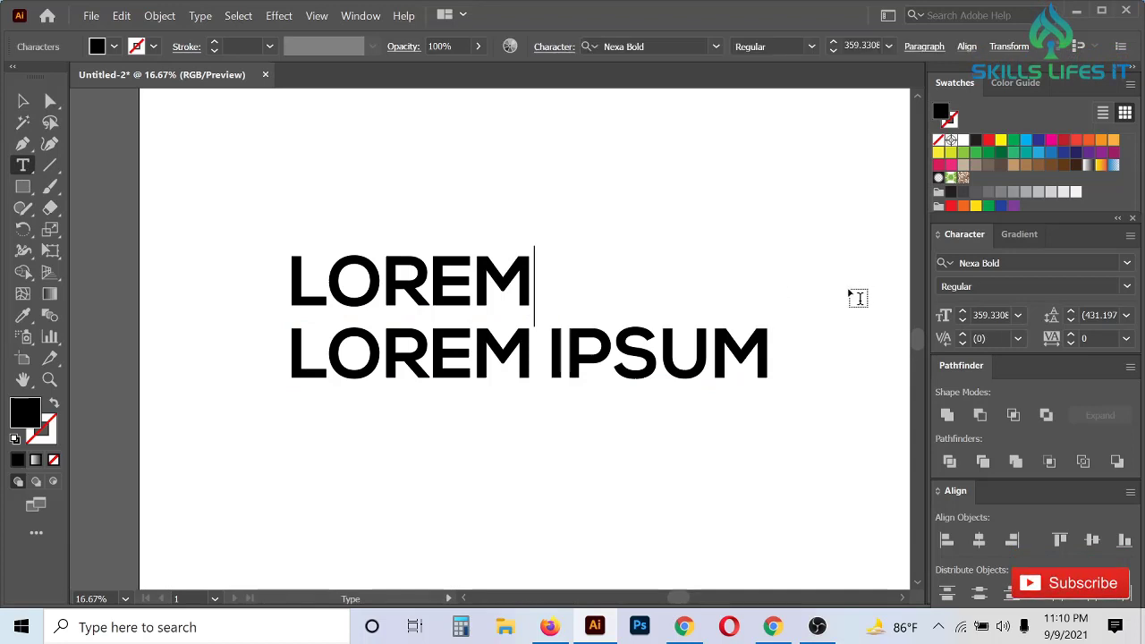
{"action": "left_click_drag", "start_coordinate": [545, 357], "coordinate": [64, 366]}
{"action": "key", "text": "BackSpace"}
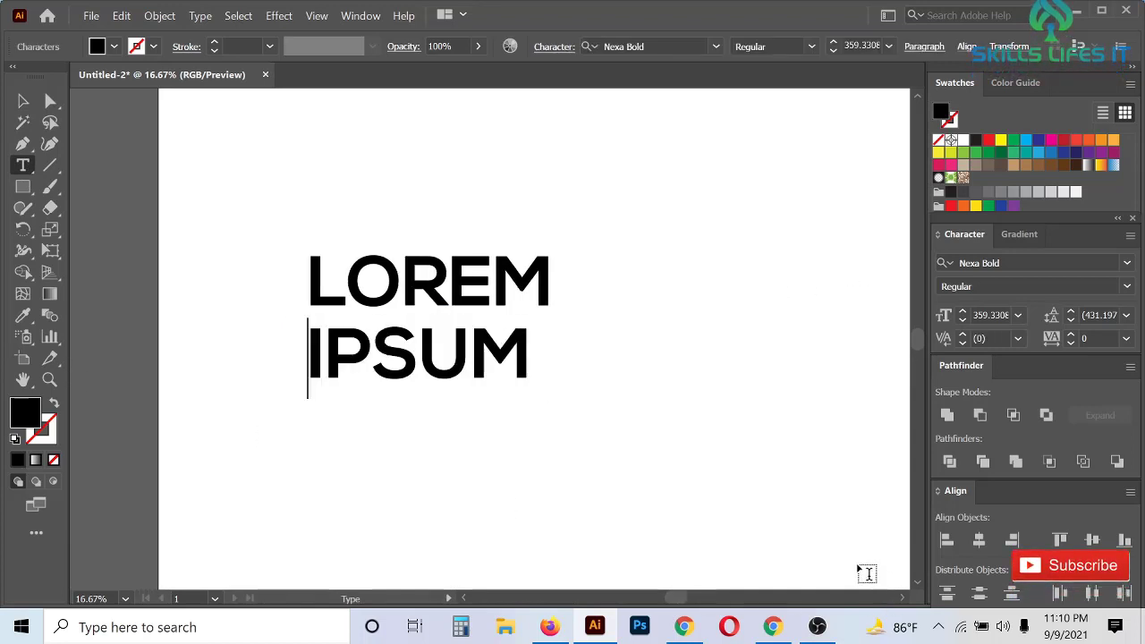
Select the LOREM and IPSUM lines together and align them by their horizontal centers.
{"action": "left_click", "coordinate": [23, 101]}
{"action": "left_click_drag", "start_coordinate": [329, 195], "coordinate": [635, 558]}
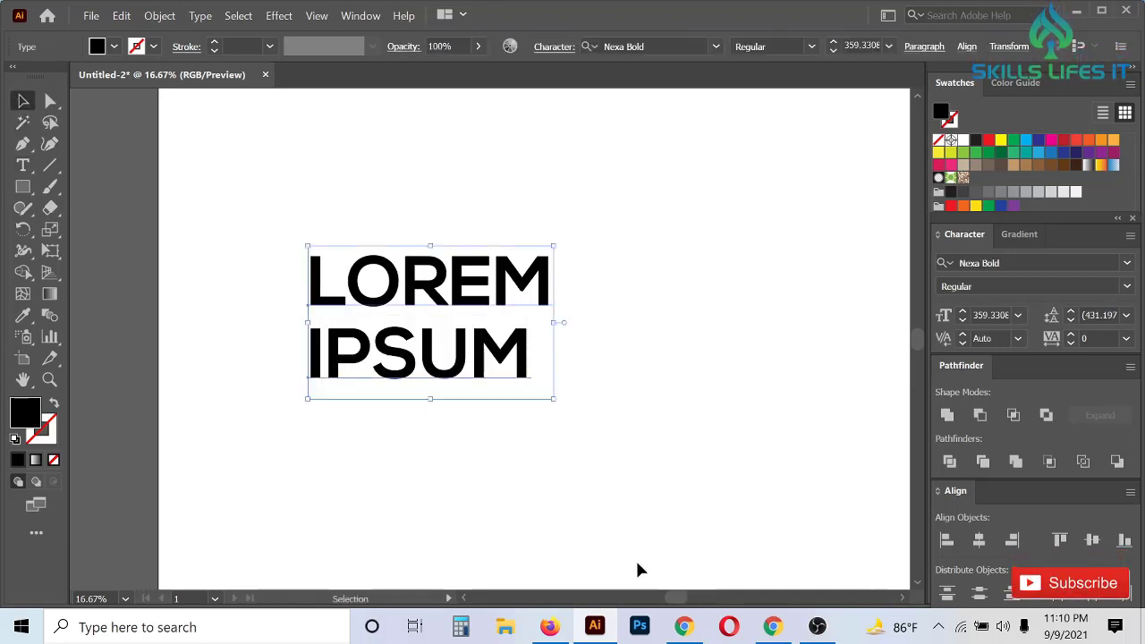
{"action": "left_click", "coordinate": [980, 541]}
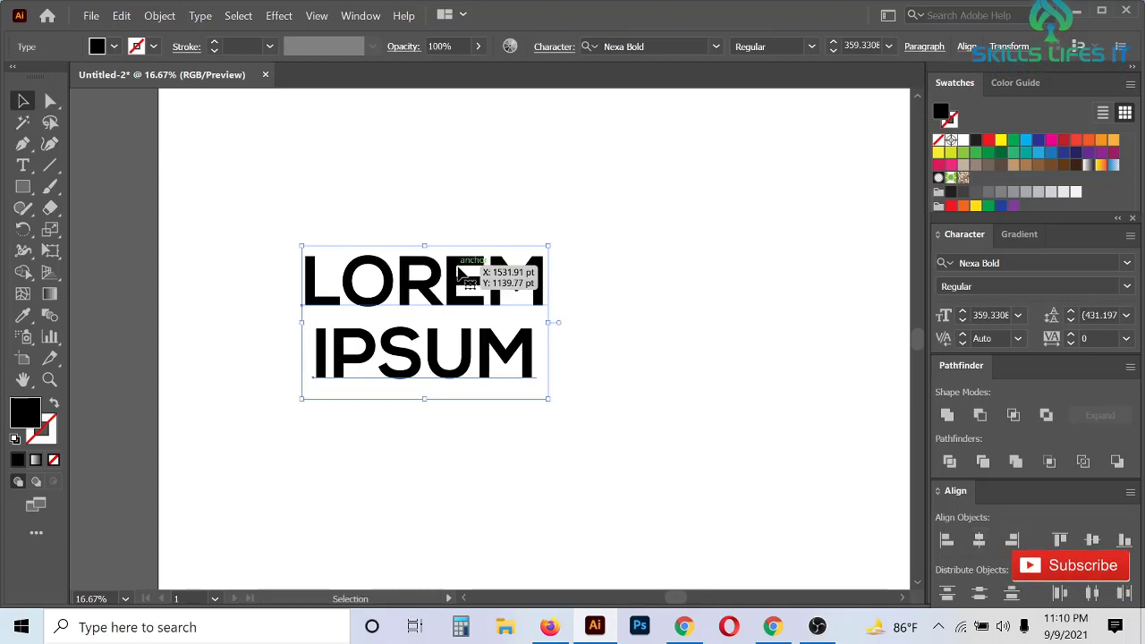
Move the stacked LOREM and IPSUM pair to the middle of the artboard and deselect it.
{"action": "scroll", "coordinate": [457, 273], "scroll_direction": "down", "scroll_amount": 1}
{"action": "left_click_drag", "start_coordinate": [458, 276], "coordinate": [605, 284]}
{"action": "scroll", "coordinate": [572, 277], "scroll_direction": "up", "scroll_amount": 2}
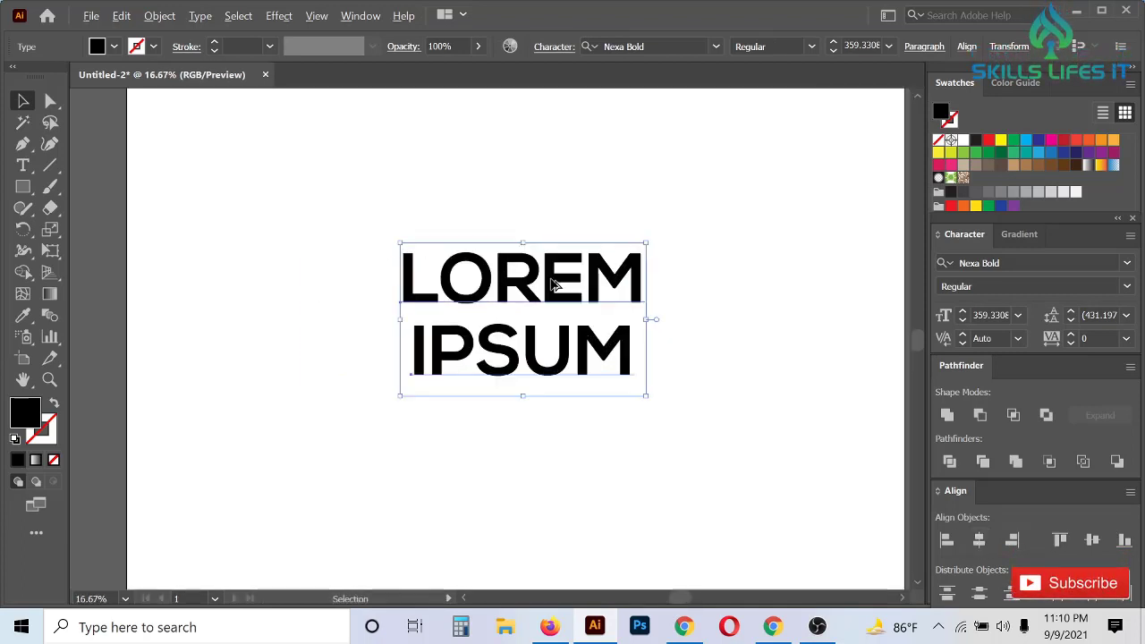
{"action": "left_click", "coordinate": [836, 317]}
{"action": "scroll", "coordinate": [495, 300], "scroll_direction": "down", "scroll_amount": 2}
{"action": "scroll", "coordinate": [497, 304], "scroll_direction": "up", "scroll_amount": 2}
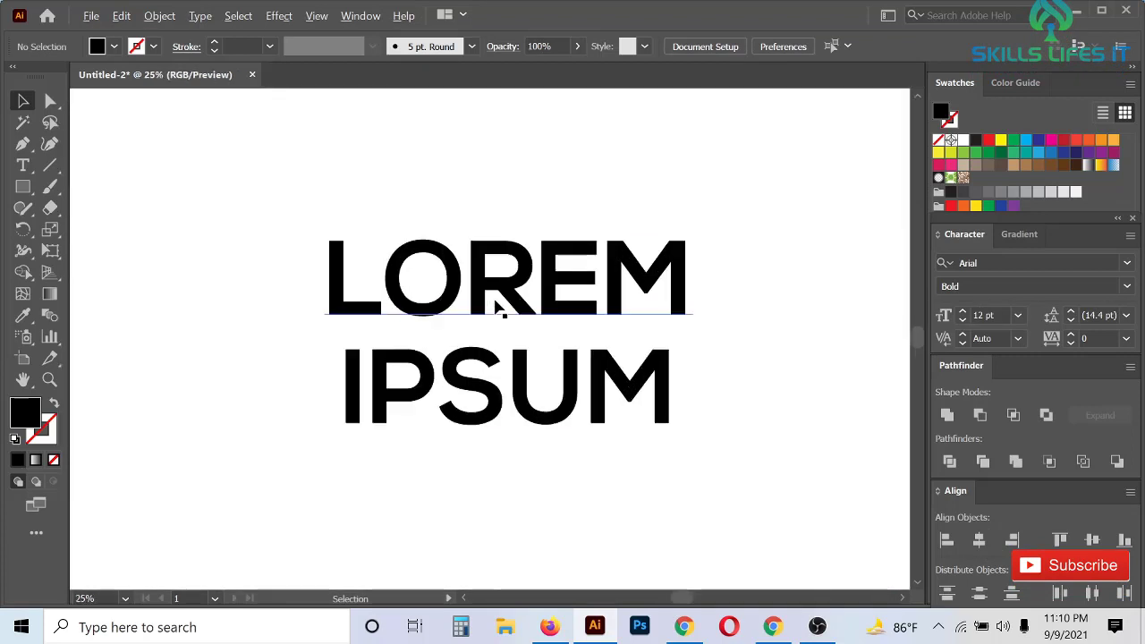
Convert the LOREM text to outlines.
{"action": "left_click", "coordinate": [608, 266]}
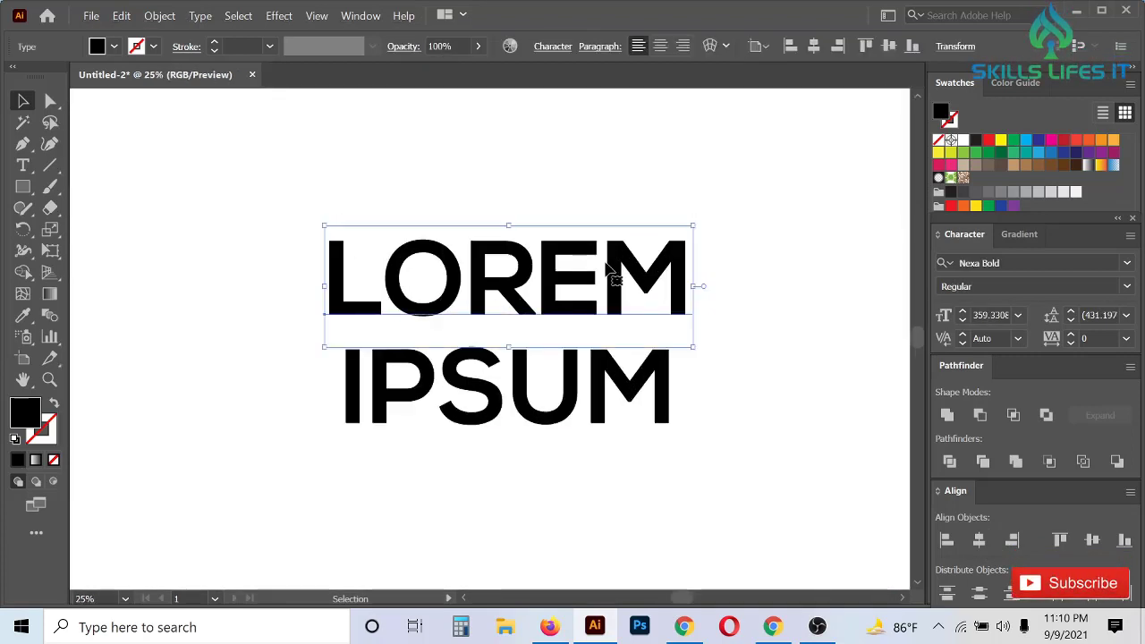
{"action": "right_click", "coordinate": [611, 271]}
{"action": "left_click", "coordinate": [677, 383]}
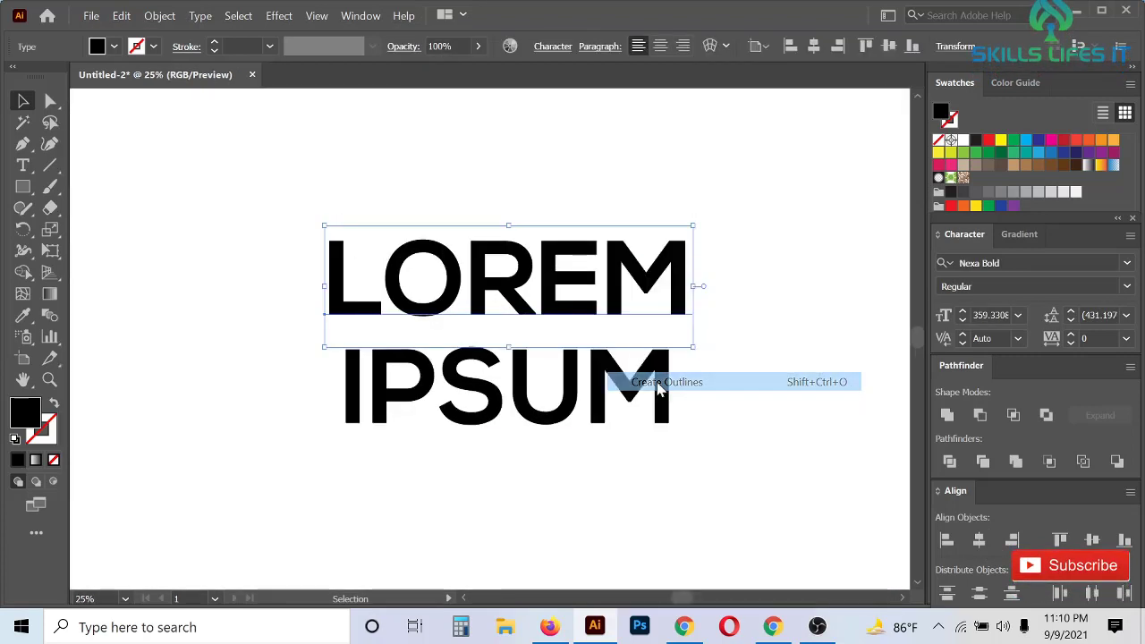
{"action": "scroll", "coordinate": [457, 295], "scroll_direction": "up", "scroll_amount": 2}
{"action": "scroll", "coordinate": [572, 432], "scroll_direction": "down", "scroll_amount": 1}
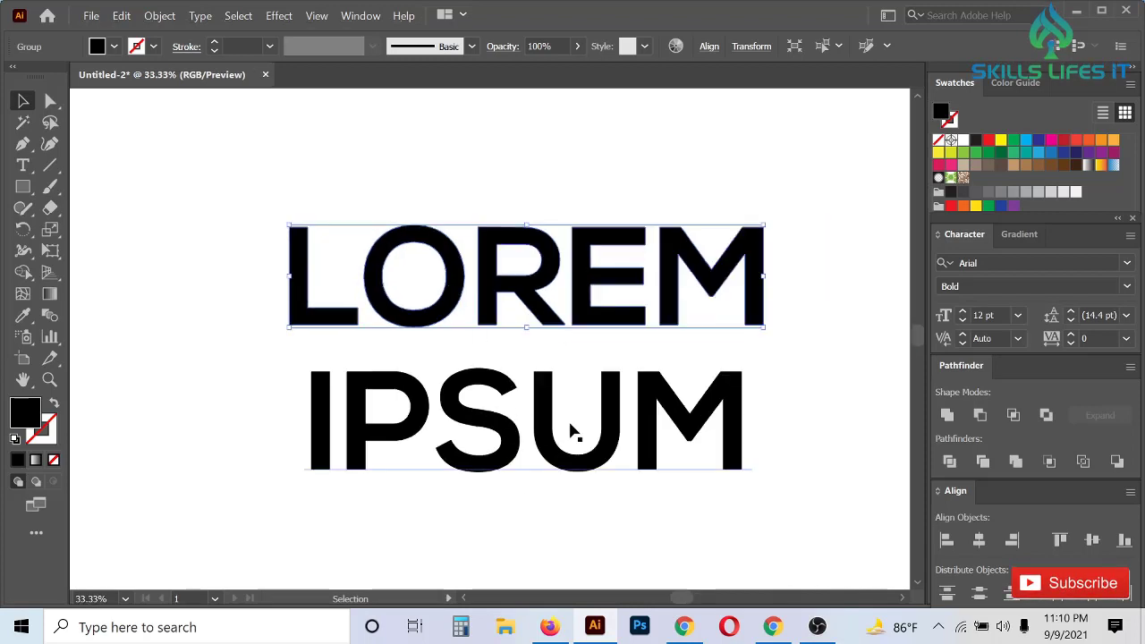
Scale the IPSUM text down to a font size of about 129 pt, centered beneath LOREM.
{"action": "left_click", "coordinate": [573, 431]}
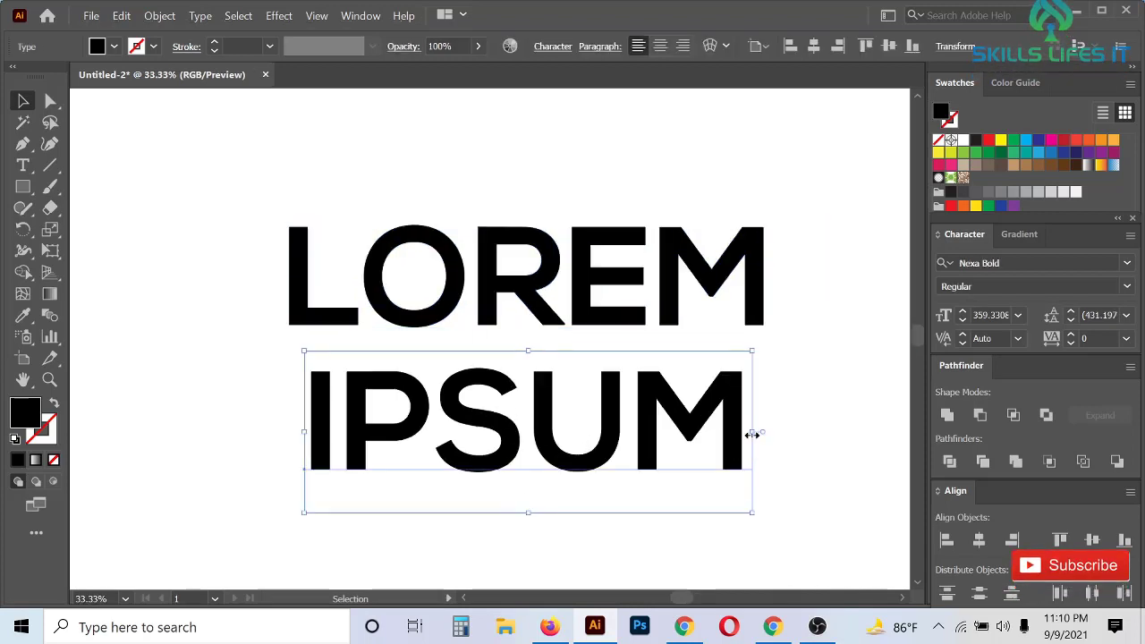
{"action": "scroll", "coordinate": [638, 308], "scroll_direction": "down", "scroll_amount": 2}
{"action": "scroll", "coordinate": [639, 310], "scroll_direction": "up", "scroll_amount": 2}
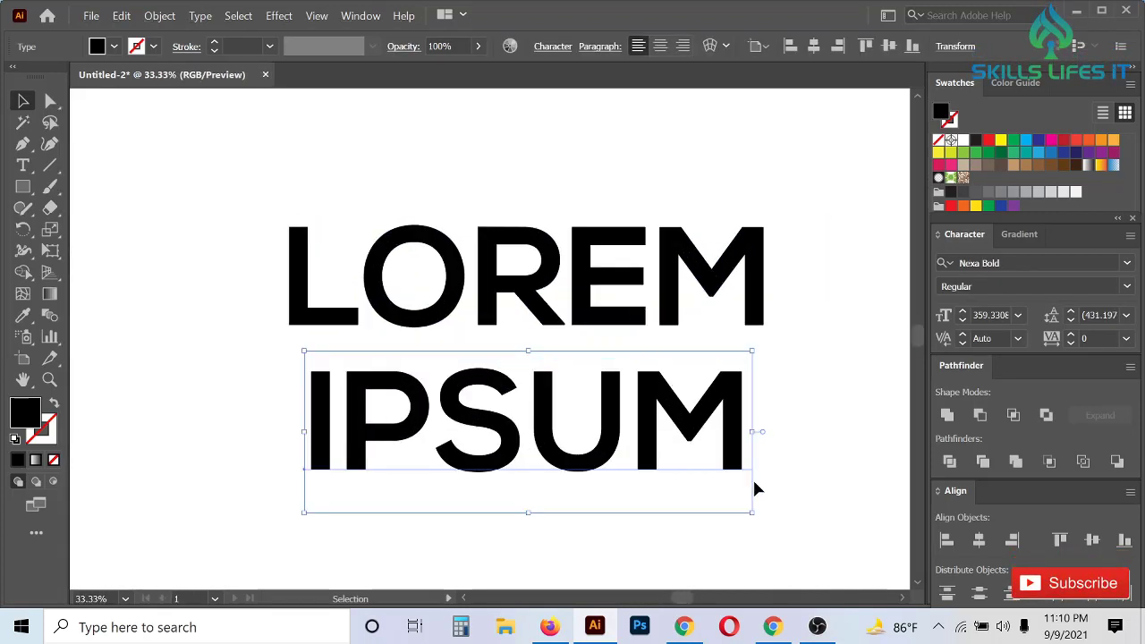
{"action": "left_click_drag", "start_coordinate": [754, 435], "coordinate": [419, 391]}
{"action": "key", "text": "ctrl+z"}
{"action": "scroll", "coordinate": [624, 439], "scroll_direction": "down", "scroll_amount": 3}
Select LOREM and IPSUM together and place a copy of the pair in the artboard's upper-left corner.
{"action": "left_click", "coordinate": [630, 399], "text": "shift"}
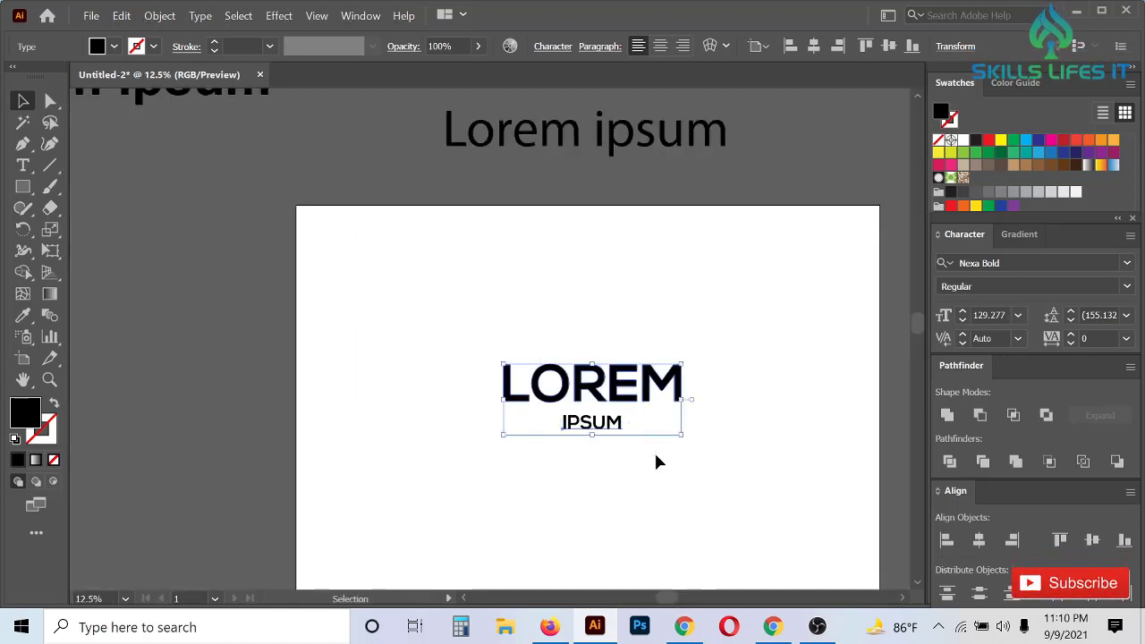
{"action": "left_click_drag", "start_coordinate": [613, 404], "coordinate": [425, 254]}
{"action": "scroll", "coordinate": [396, 238], "scroll_direction": "up", "scroll_amount": 3}
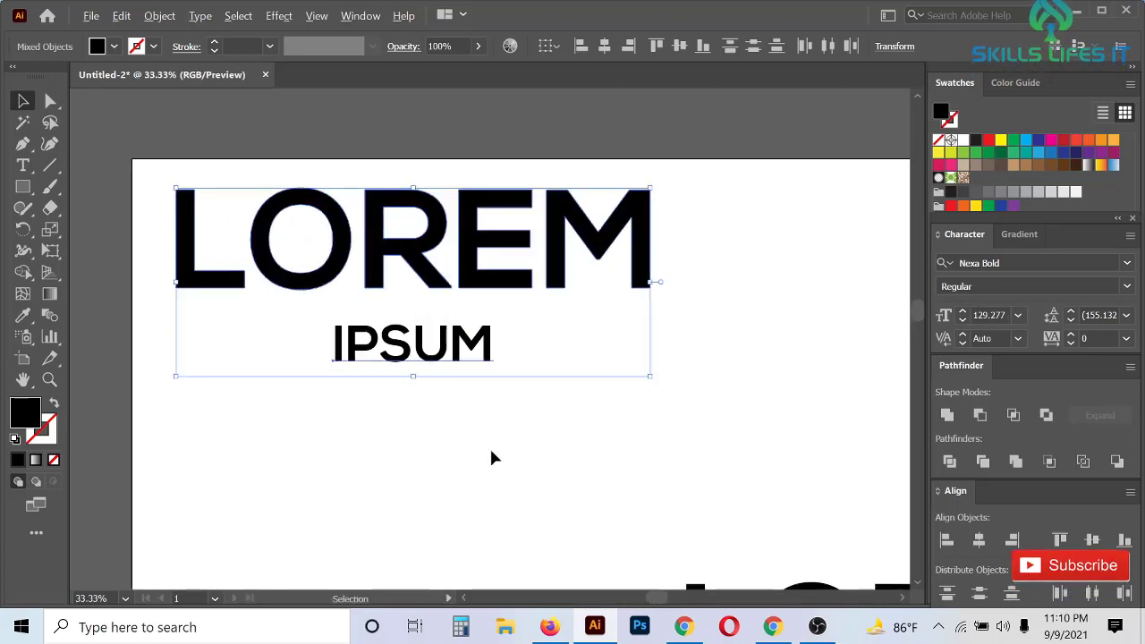
Try to set the tracking of the copied IPSUM text to 300.
{"action": "left_click", "coordinate": [491, 458]}
{"action": "left_click", "coordinate": [463, 343]}
{"action": "scroll", "coordinate": [371, 340], "scroll_direction": "up", "scroll_amount": 2}
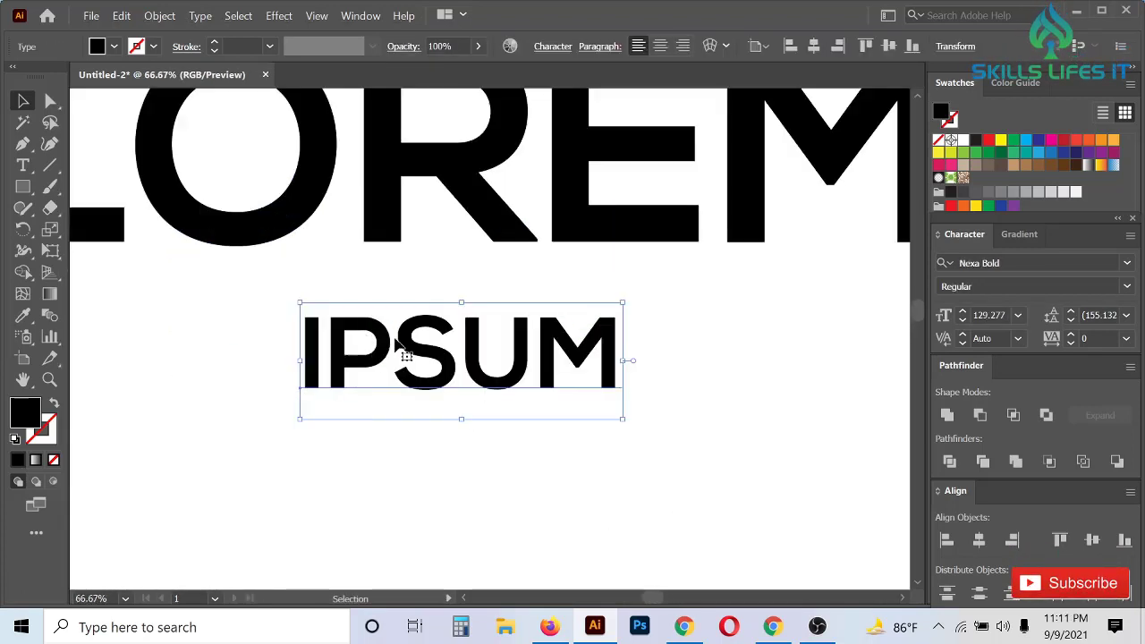
{"action": "left_click", "coordinate": [1094, 338]}
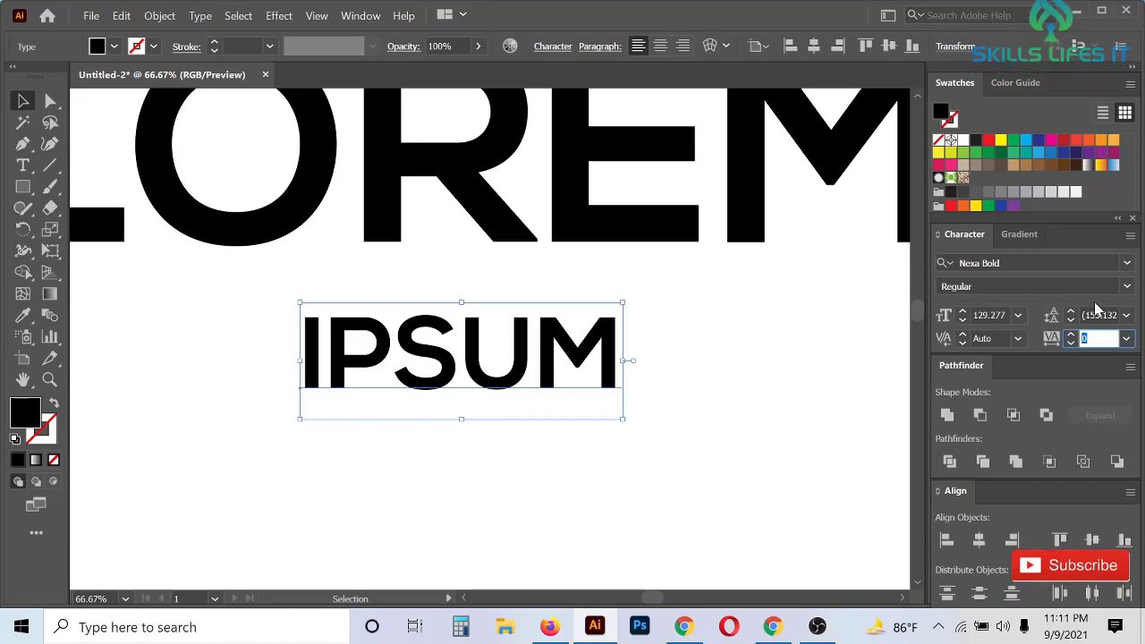
{"action": "left_click", "coordinate": [284, 361]}
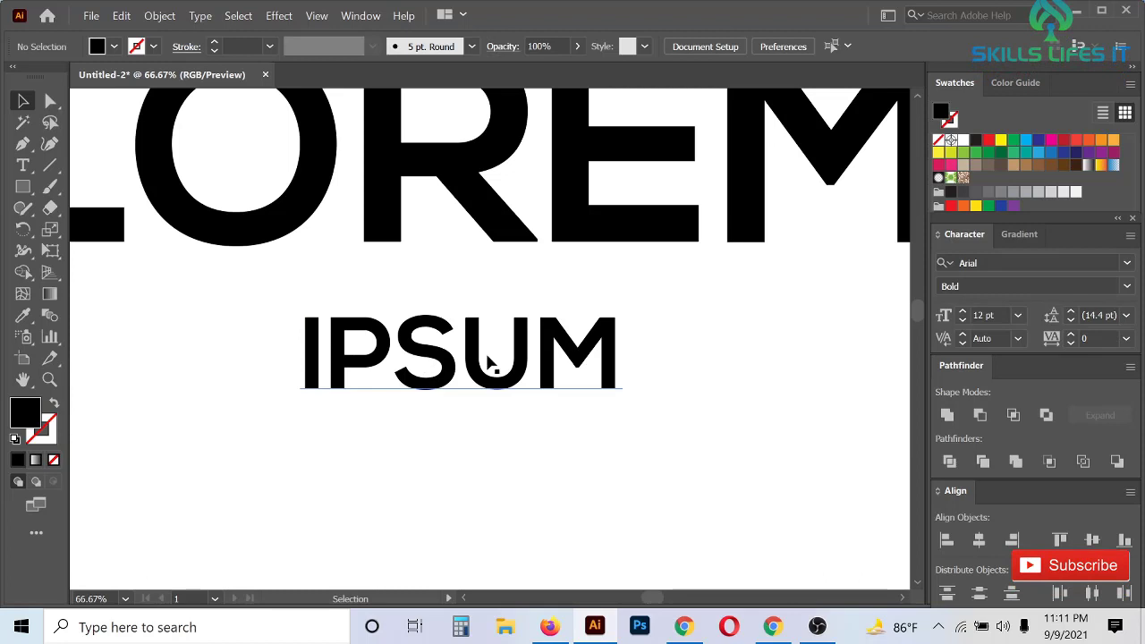
{"action": "left_click", "coordinate": [1096, 338]}
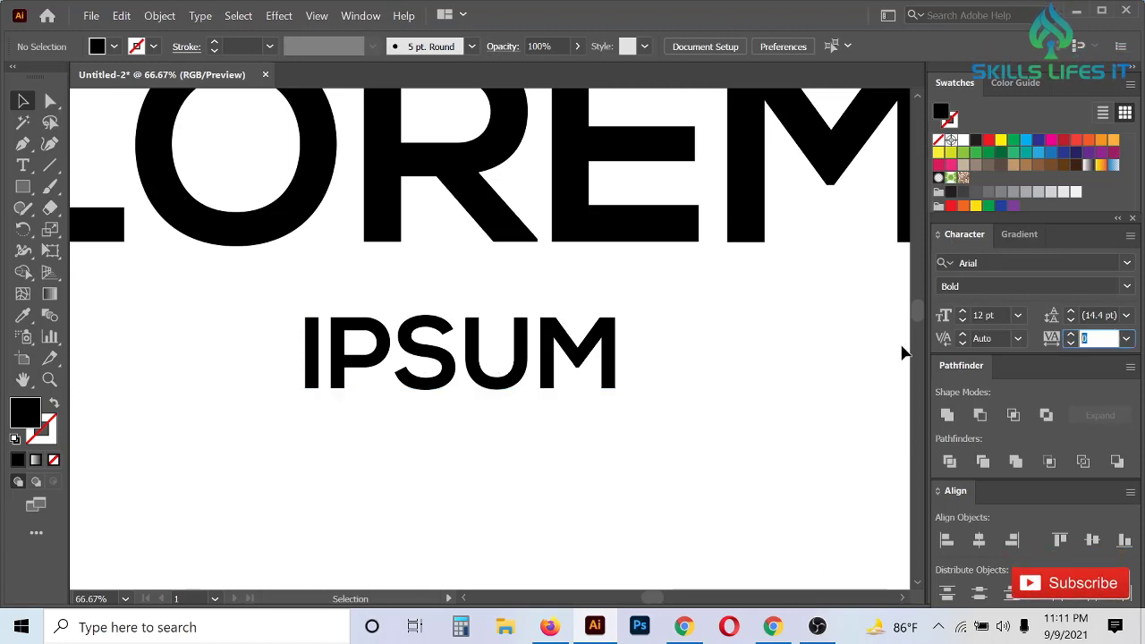
{"action": "type", "text": "3"}
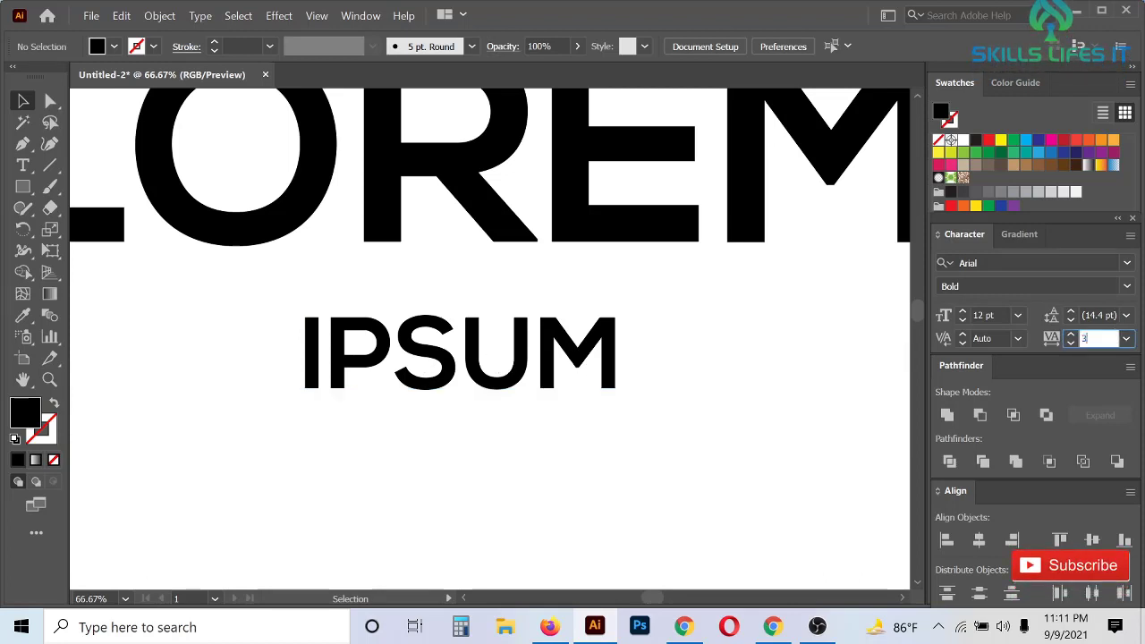
{"action": "type", "text": "00"}
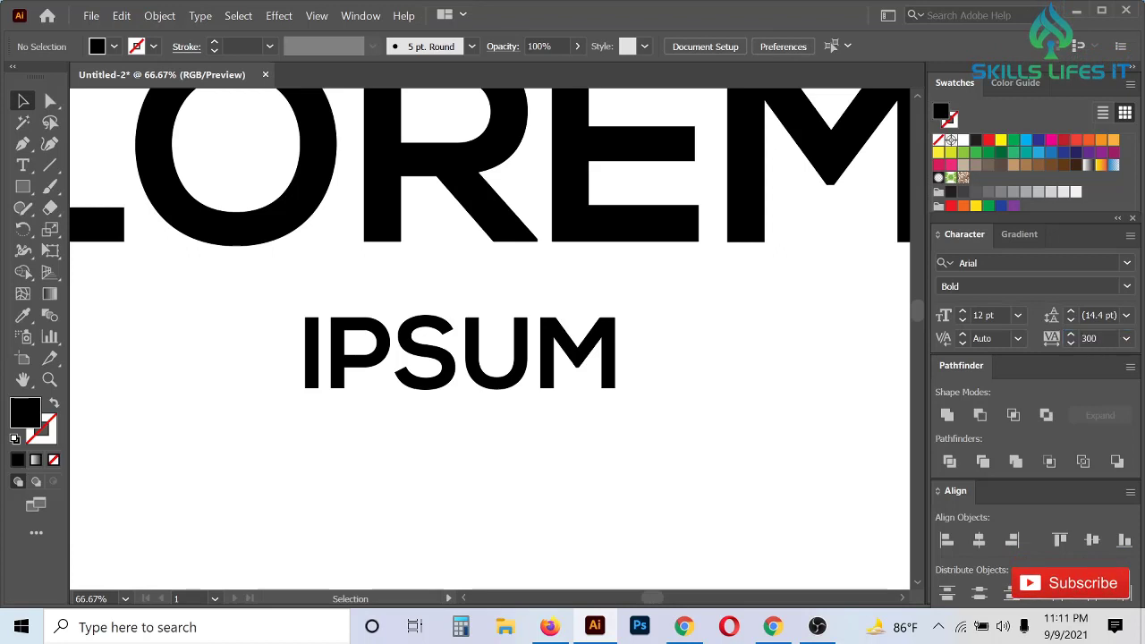
Select the copied IPSUM text and set its tracking to 300.
{"action": "left_click", "coordinate": [499, 387]}
{"action": "left_click", "coordinate": [1094, 337]}
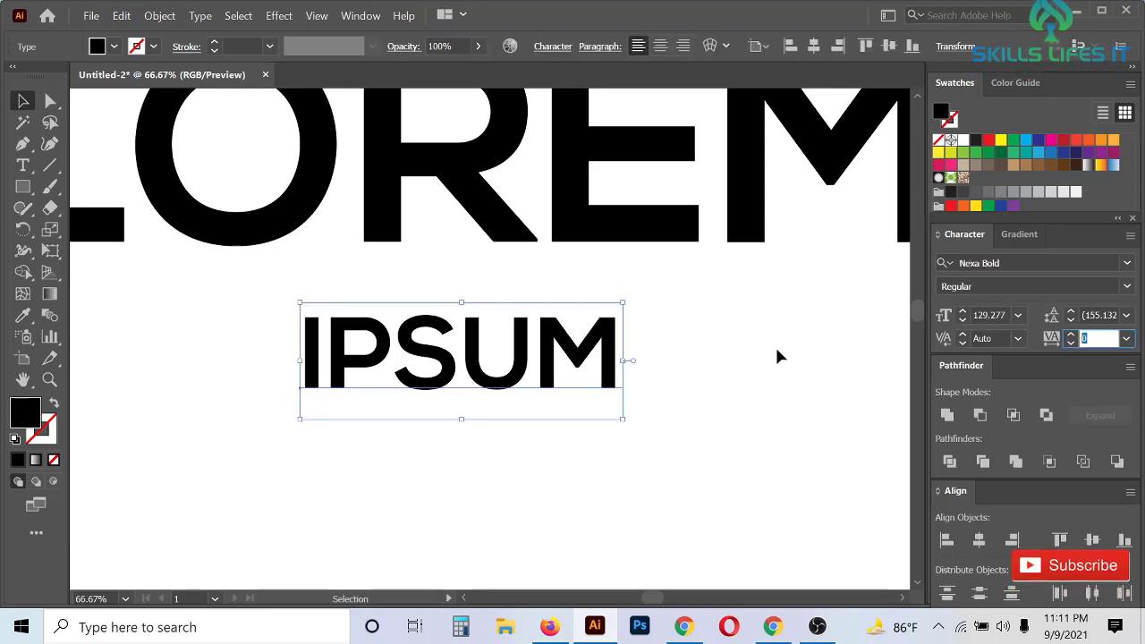
{"action": "type", "text": "300"}
{"action": "key", "text": "Return"}
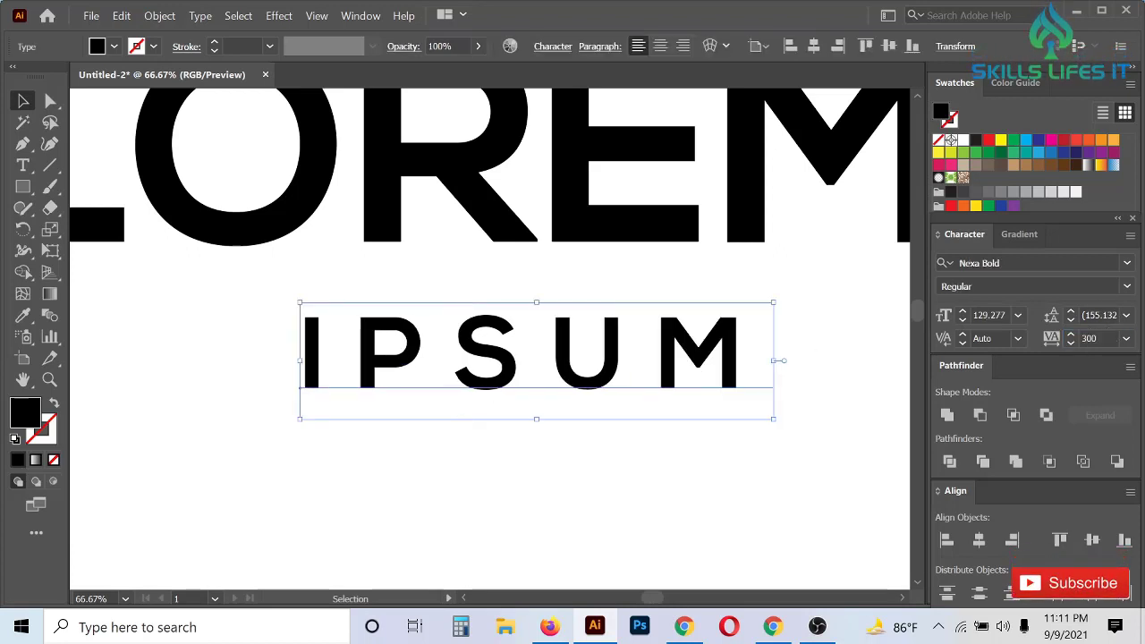
Convert the widely tracked IPSUM text to outlines and align it with the copied LOREM by their horizontal centers.
{"action": "key", "text": "ctrl+minus"}
{"action": "key", "text": "ctrl+minus"}
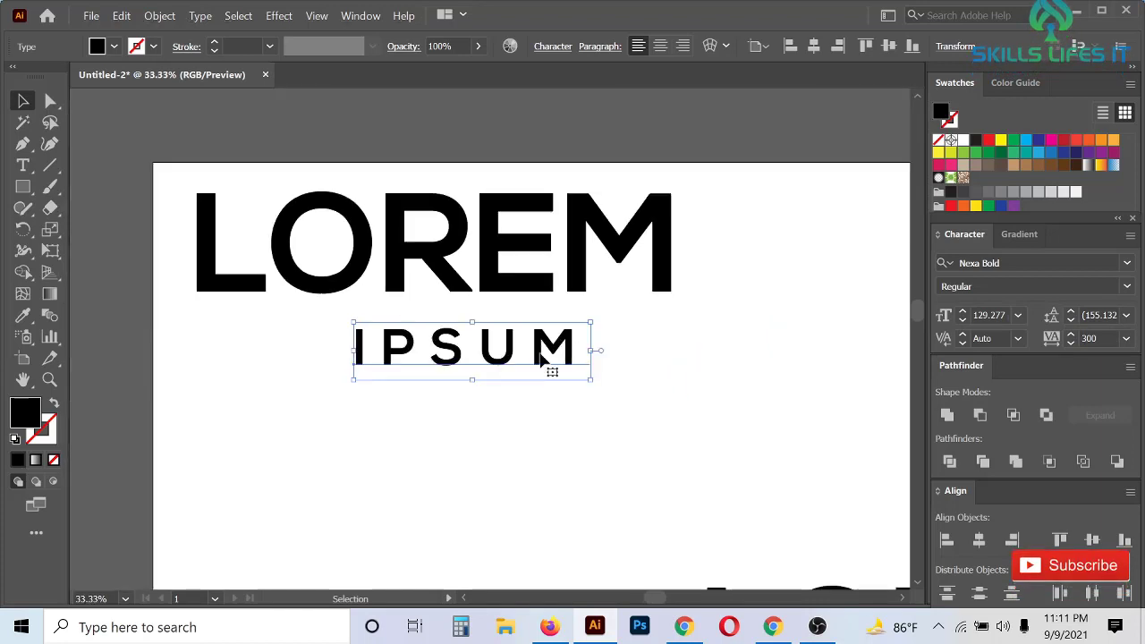
{"action": "right_click", "coordinate": [540, 356]}
{"action": "left_click", "coordinate": [627, 386]}
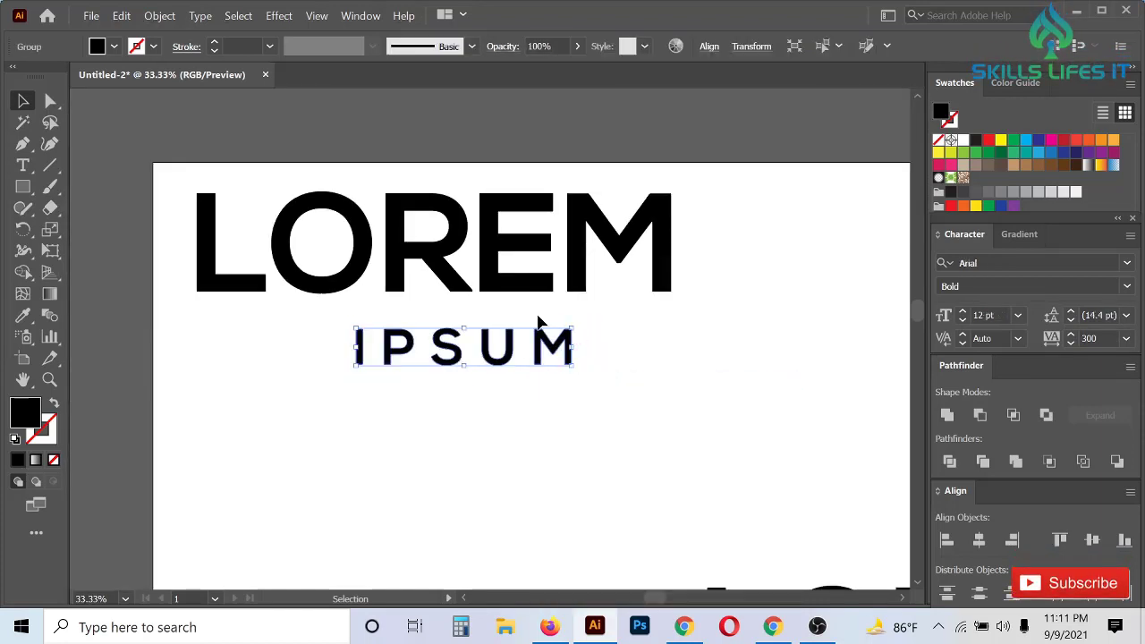
{"action": "left_click_drag", "start_coordinate": [436, 136], "coordinate": [559, 411]}
{"action": "left_click", "coordinate": [979, 541]}
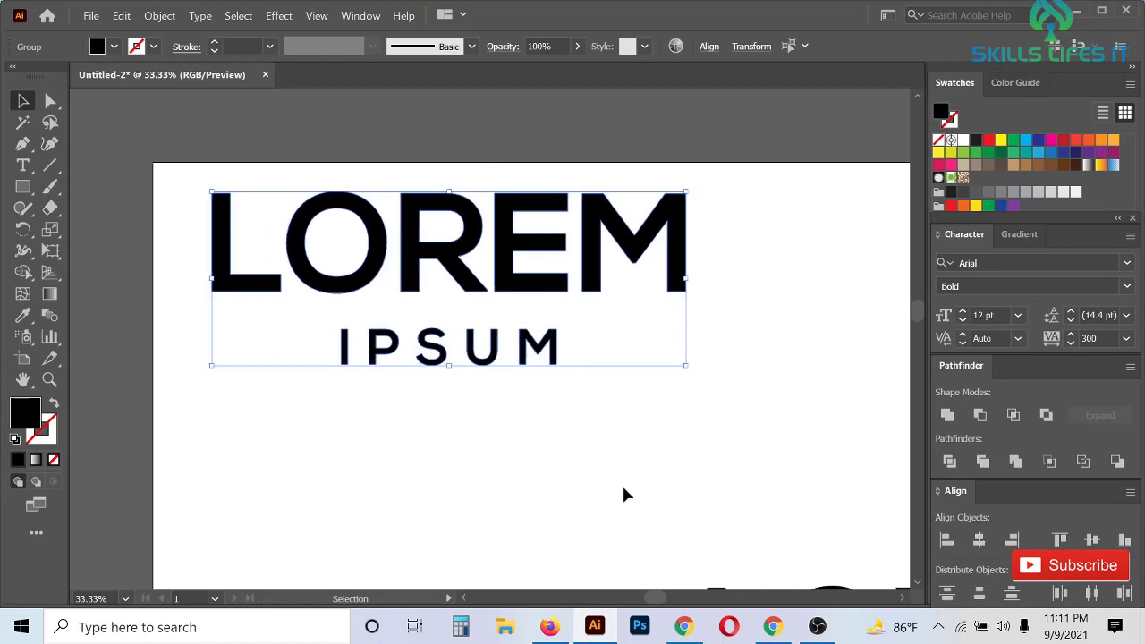
Move the upper-left copy's outlined IPSUM slightly closer beneath LOREM and select both words.
{"action": "left_click", "coordinate": [625, 494]}
{"action": "left_click_drag", "start_coordinate": [503, 346], "coordinate": [499, 337]}
{"action": "key", "text": "ctrl+minus"}
{"action": "left_click_drag", "start_coordinate": [614, 383], "coordinate": [307, 285]}
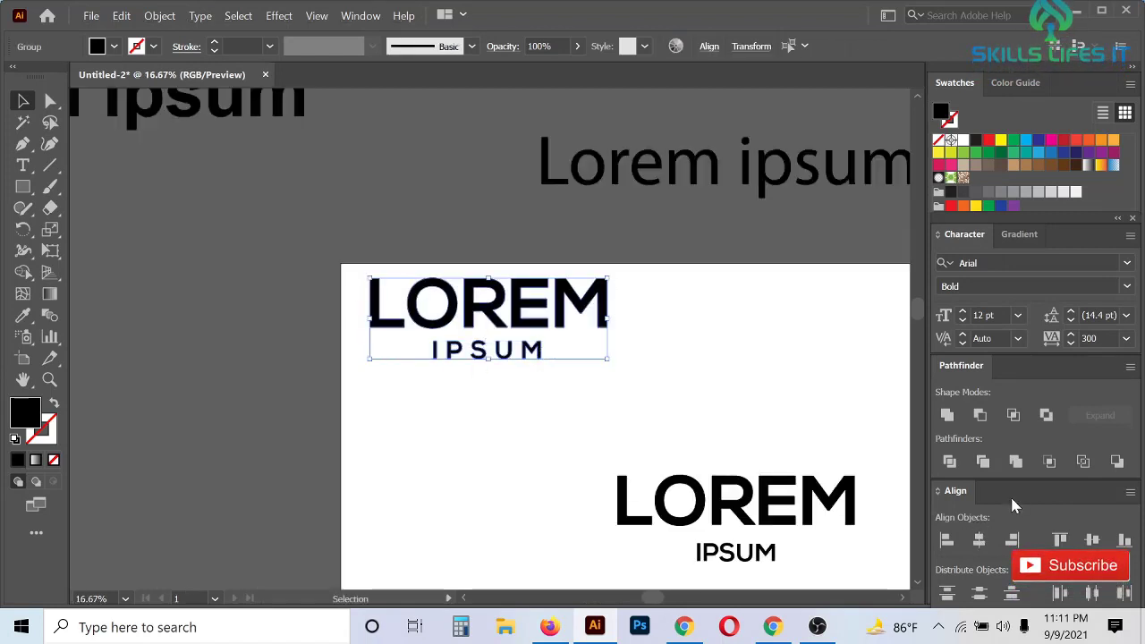
Select the central LOREM and IPSUM pair and place a copy of it toward the artboard's upper-right corner.
{"action": "key", "text": "ctrl+minus"}
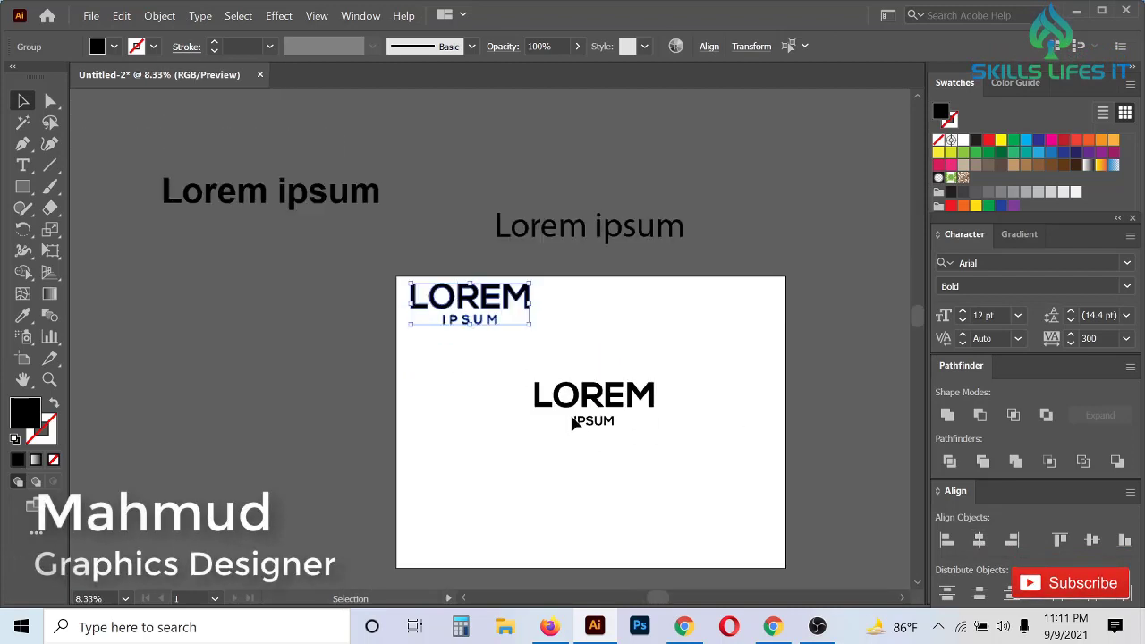
{"action": "scroll", "coordinate": [573, 422], "scroll_direction": "up", "scroll_amount": 4}
{"action": "scroll", "coordinate": [421, 393], "scroll_direction": "down", "scroll_amount": 2}
{"action": "scroll", "coordinate": [636, 434], "scroll_direction": "up", "scroll_amount": 1}
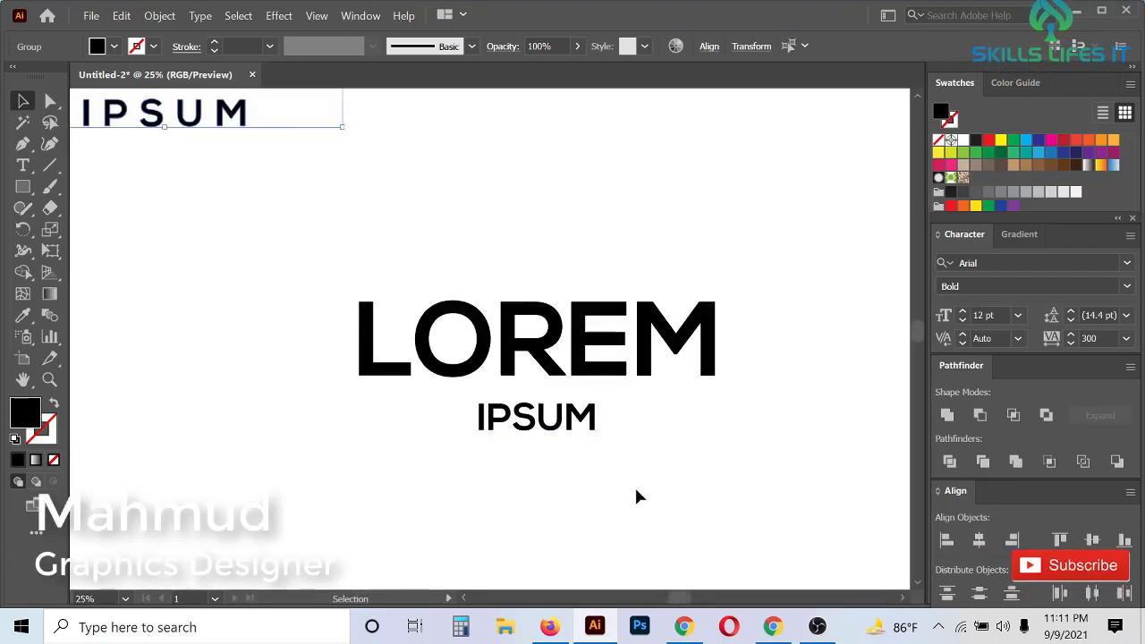
{"action": "left_click", "coordinate": [632, 332]}
{"action": "scroll", "coordinate": [639, 340], "scroll_direction": "down", "scroll_amount": 1}
{"action": "left_click_drag", "start_coordinate": [595, 364], "coordinate": [796, 192]}
{"action": "scroll", "coordinate": [537, 388], "scroll_direction": "up", "scroll_amount": 3}
{"action": "scroll", "coordinate": [315, 382], "scroll_direction": "down", "scroll_amount": 1}
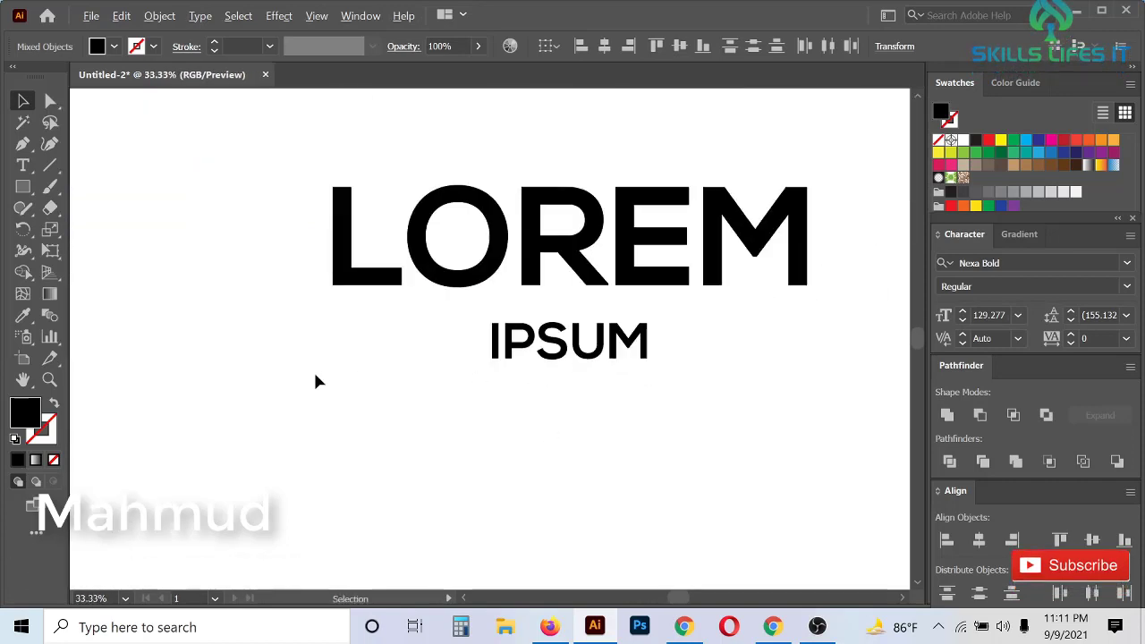
Move the central IPSUM text directly beneath LOREM, flush with its left edge, and set its tracking to 1100.
{"action": "scroll", "coordinate": [582, 332], "scroll_direction": "up", "scroll_amount": 2}
{"action": "left_click_drag", "start_coordinate": [542, 358], "coordinate": [230, 330]}
{"action": "scroll", "coordinate": [225, 328], "scroll_direction": "down", "scroll_amount": 1}
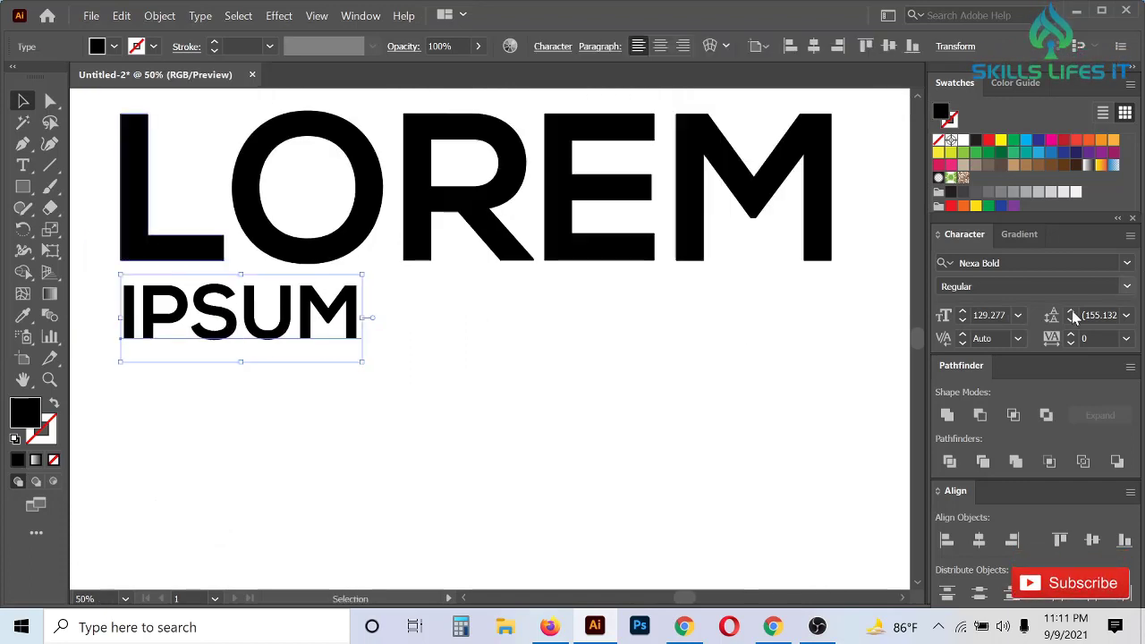
{"action": "left_click", "coordinate": [1099, 339]}
{"action": "type", "text": "11"}
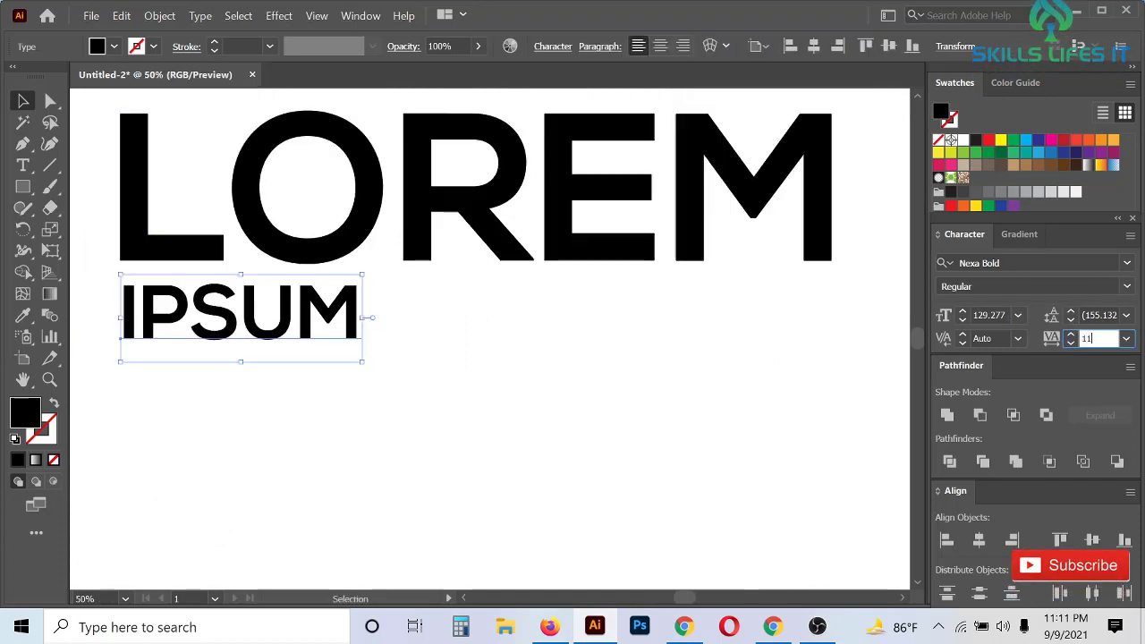
{"action": "type", "text": "00"}
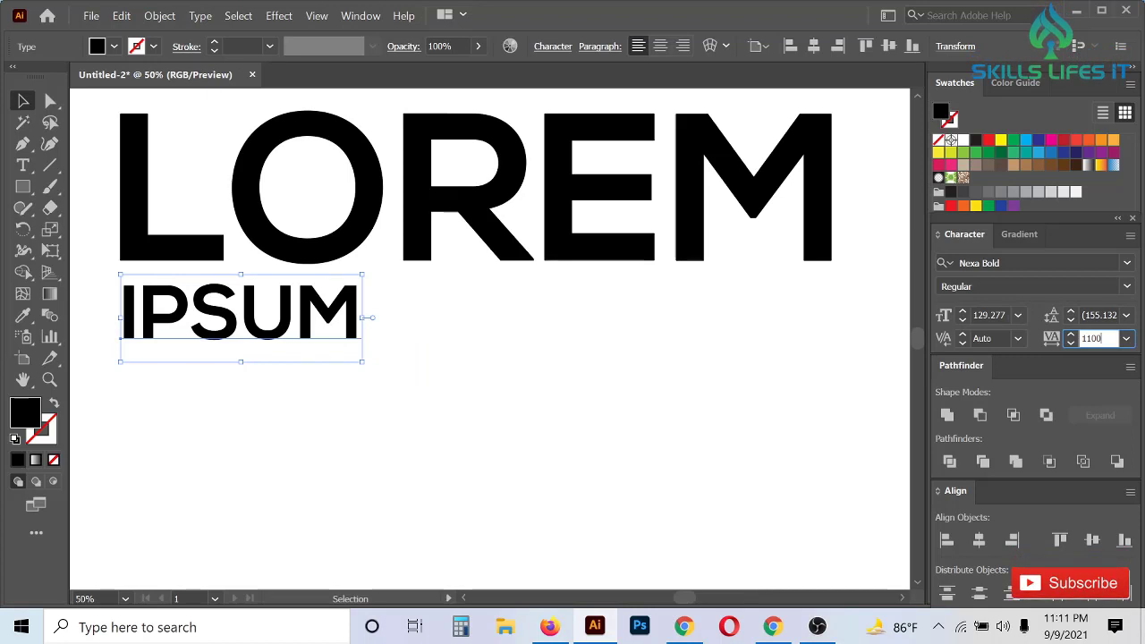
{"action": "key", "text": "Return"}
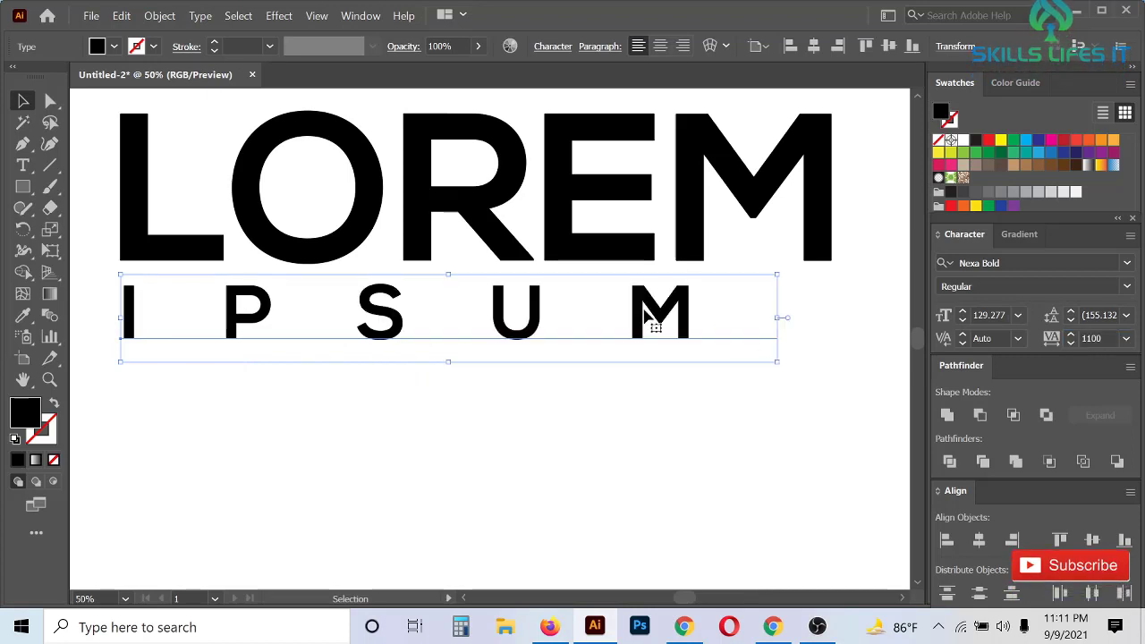
Increase the IPSUM tracking to 1500 and fine-tune it to 1565 so the letters span the full width of LOREM.
{"action": "left_click_drag", "start_coordinate": [1106, 339], "coordinate": [1019, 338]}
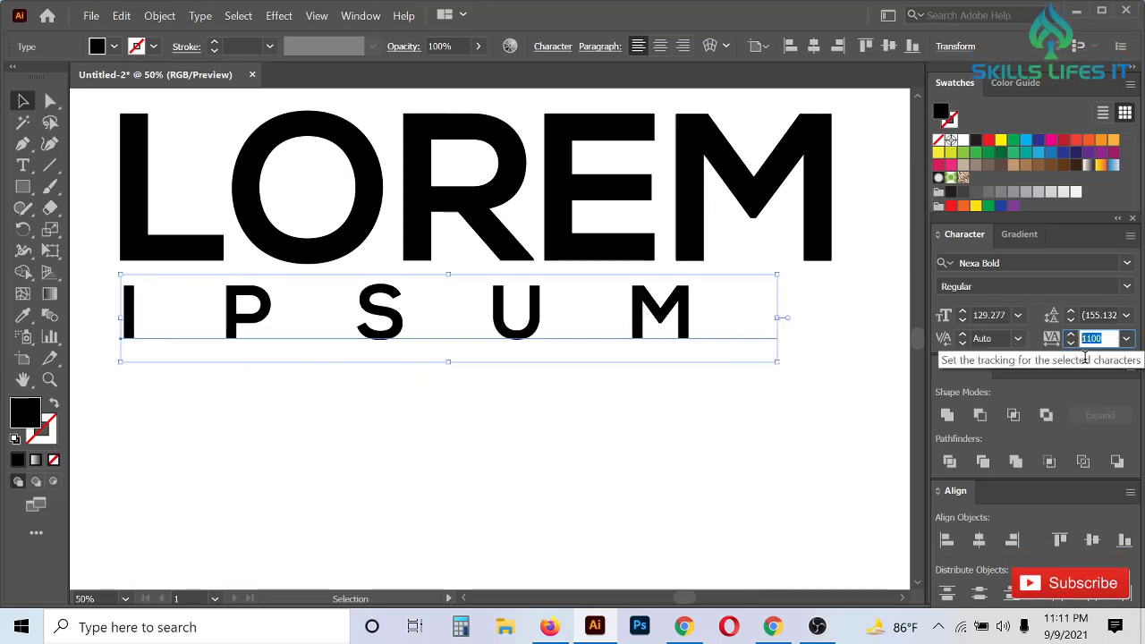
{"action": "left_click_drag", "start_coordinate": [1085, 358], "coordinate": [1090, 343]}
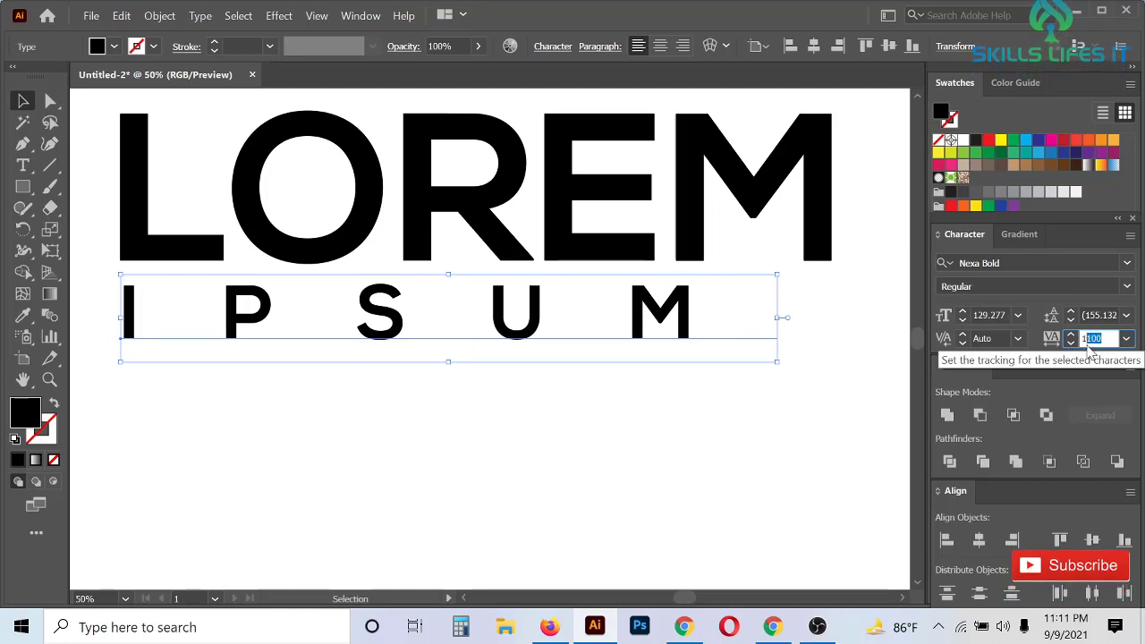
{"action": "type", "text": "500"}
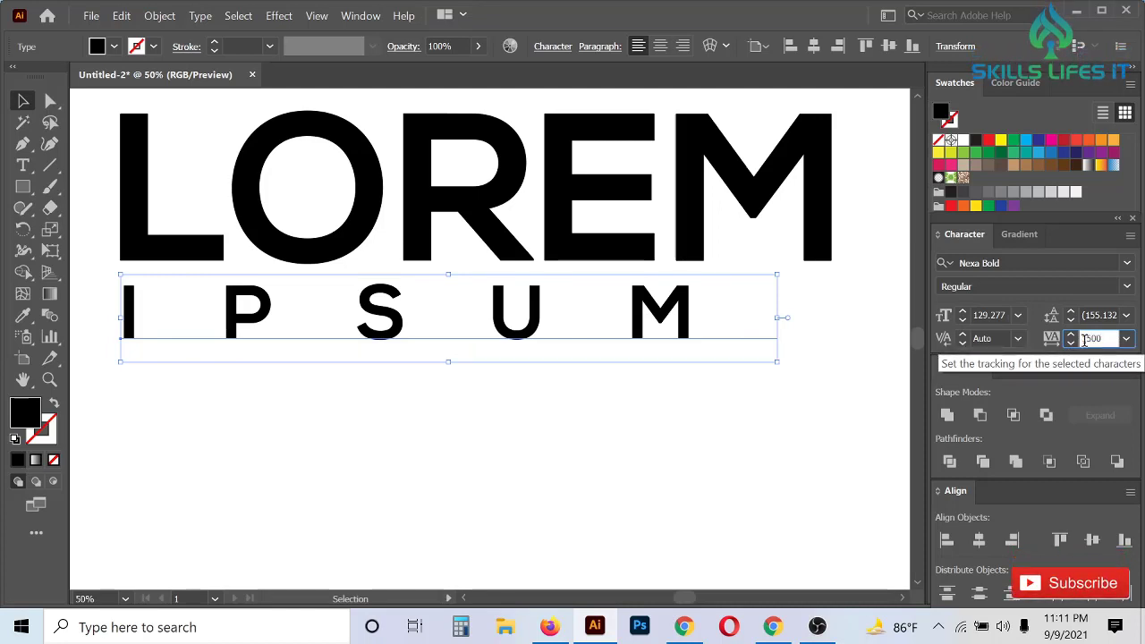
{"action": "key", "text": "Return"}
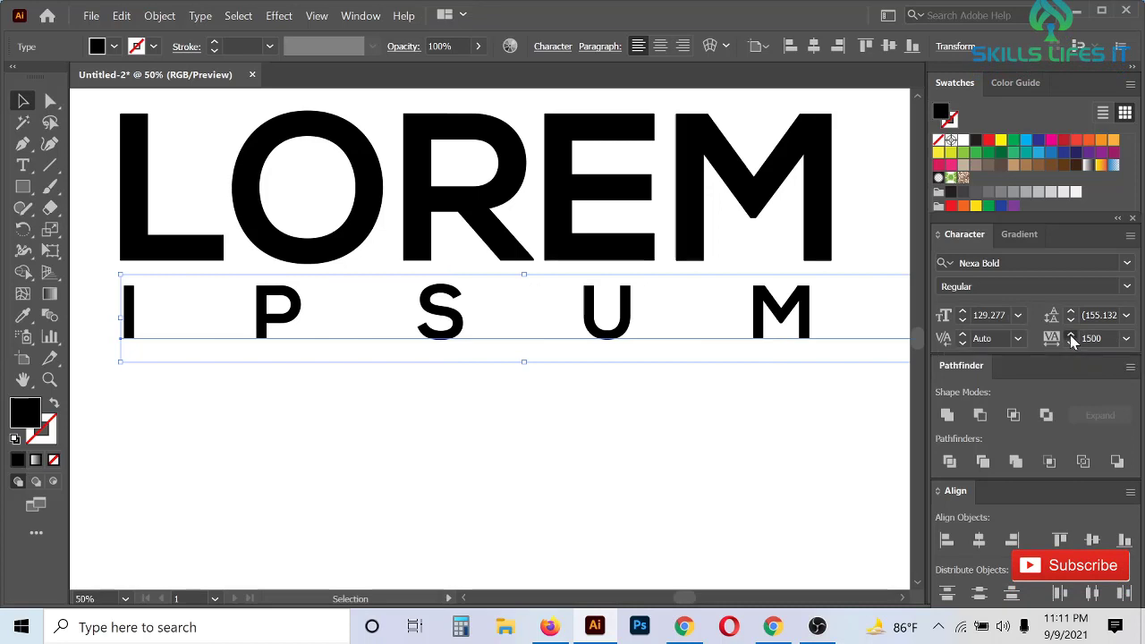
{"action": "left_click", "coordinate": [1071, 334]}
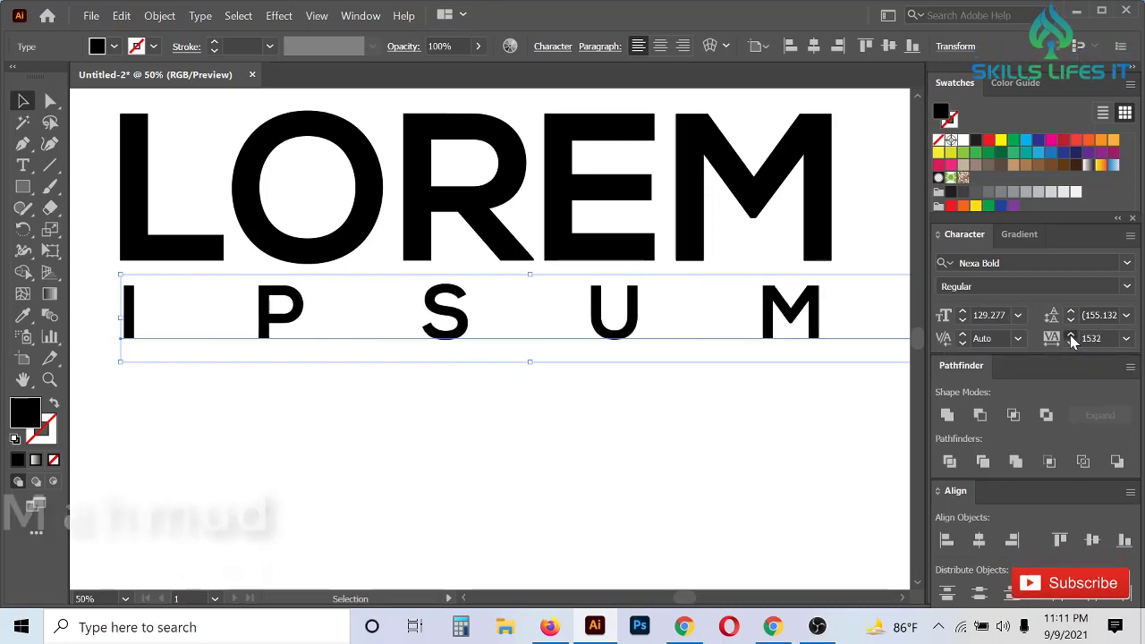
{"action": "left_click", "coordinate": [1070, 335]}
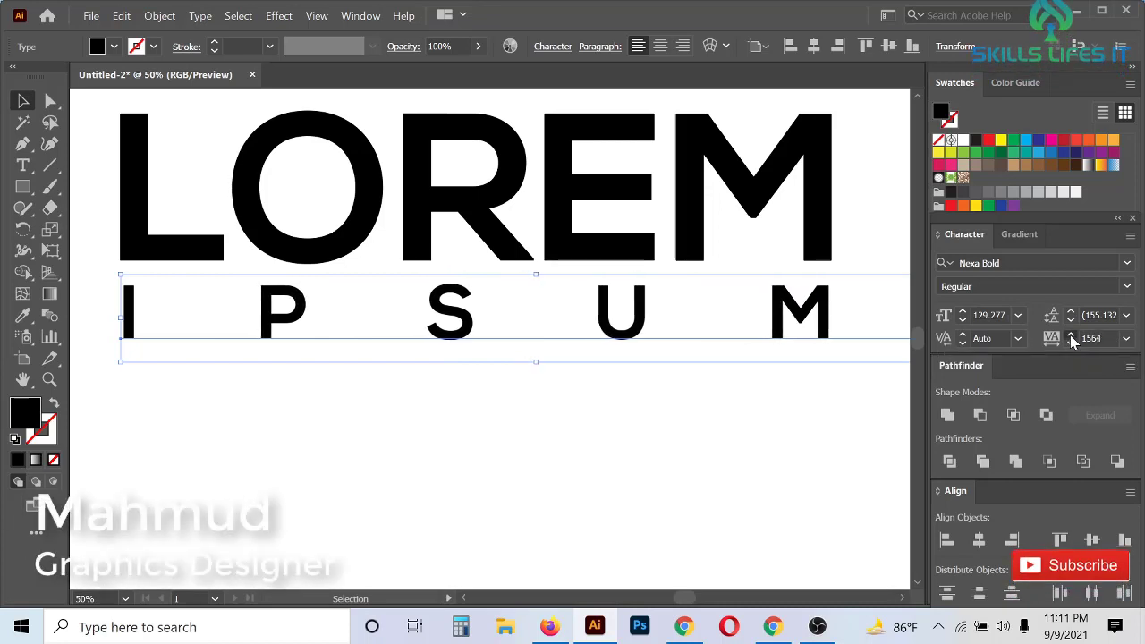
Convert the full-width IPSUM text to outlines and align it with LOREM by their horizontal centers.
{"action": "scroll", "coordinate": [549, 376], "scroll_direction": "down", "scroll_amount": 2}
{"action": "right_click", "coordinate": [616, 370]}
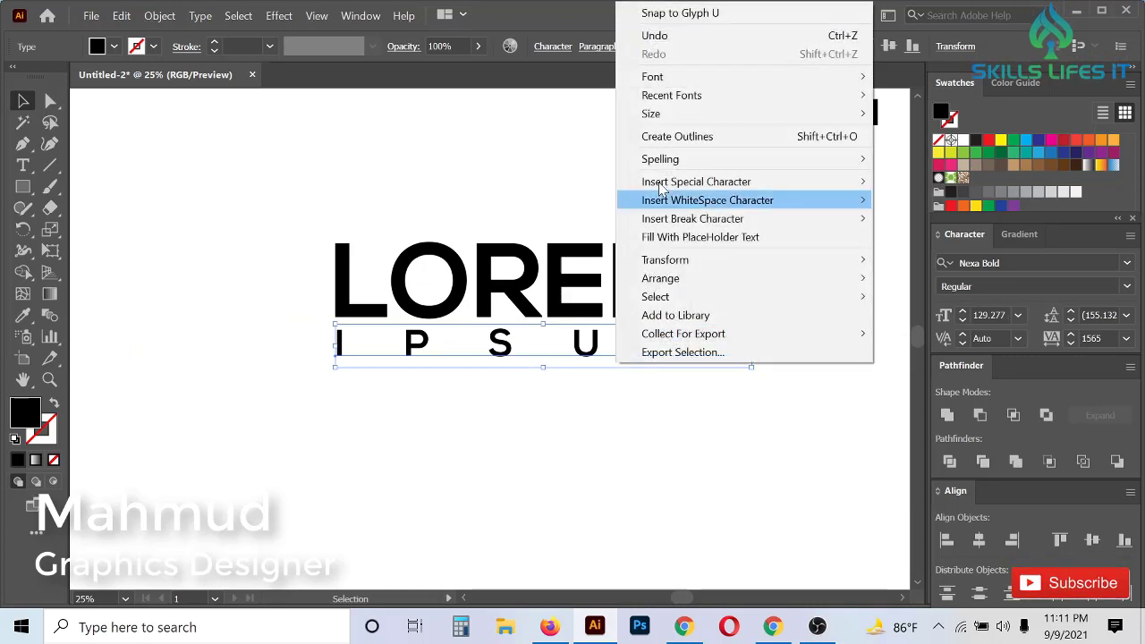
{"action": "left_click", "coordinate": [664, 136]}
{"action": "left_click_drag", "start_coordinate": [524, 357], "coordinate": [693, 456]}
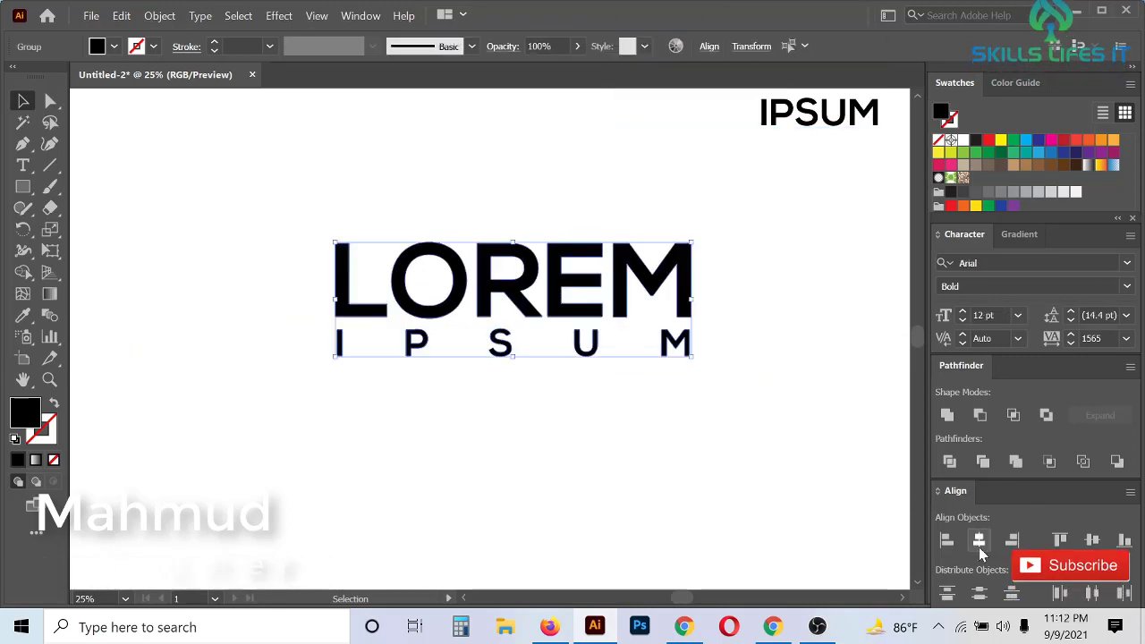
Move the full-width LOREM IPSUM pair directly below the first layout near the artboard's upper-left corner.
{"action": "scroll", "coordinate": [686, 474], "scroll_direction": "down", "scroll_amount": 1}
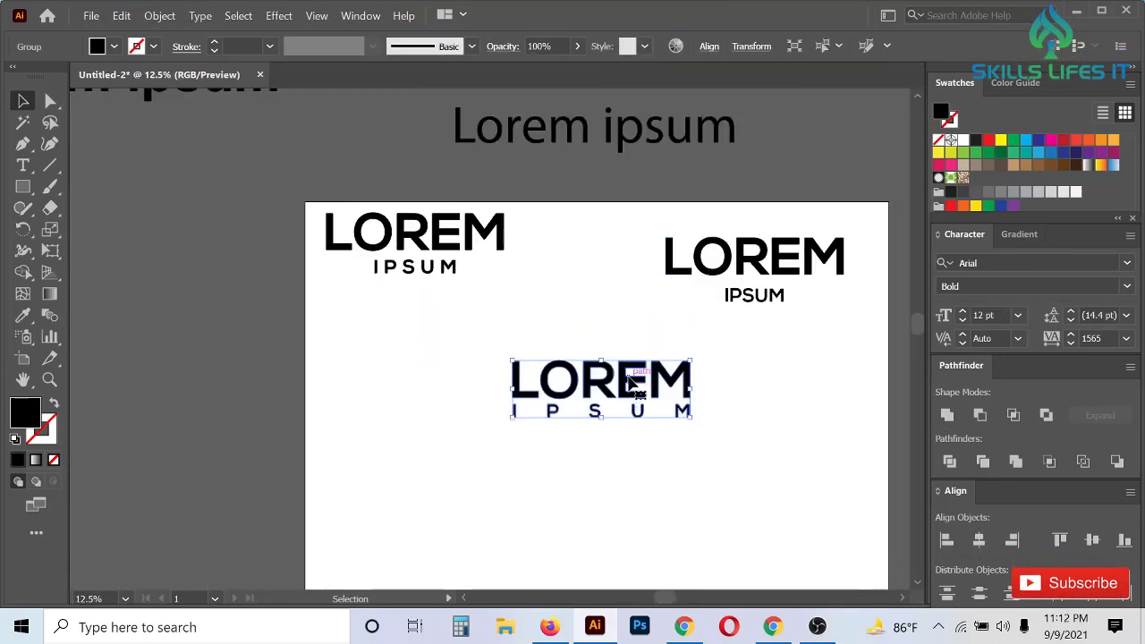
{"action": "left_click_drag", "start_coordinate": [629, 380], "coordinate": [441, 329]}
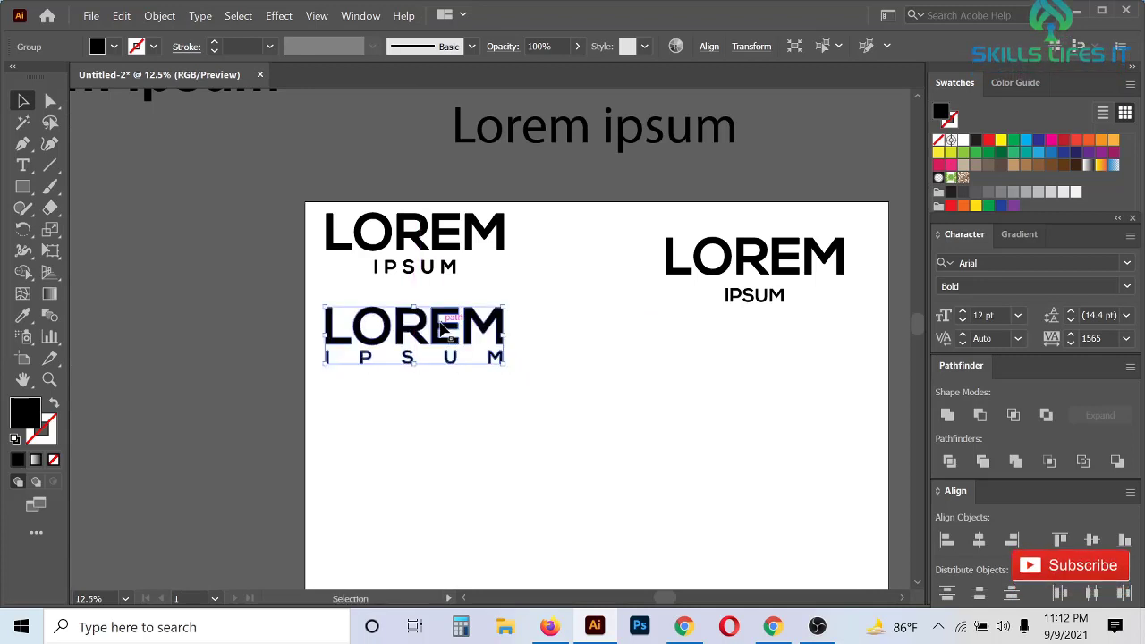
{"action": "scroll", "coordinate": [441, 329], "scroll_direction": "up", "scroll_amount": 1}
{"action": "left_click", "coordinate": [540, 489]}
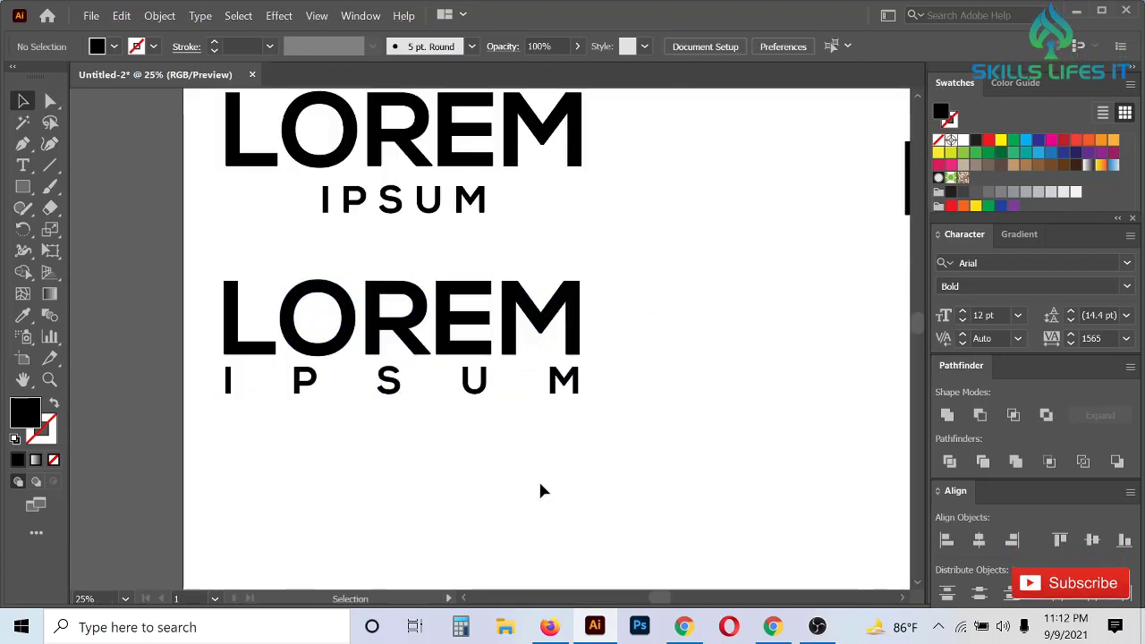
{"action": "scroll", "coordinate": [501, 430], "scroll_direction": "down", "scroll_amount": 1}
{"action": "scroll", "coordinate": [483, 398], "scroll_direction": "up", "scroll_amount": 1}
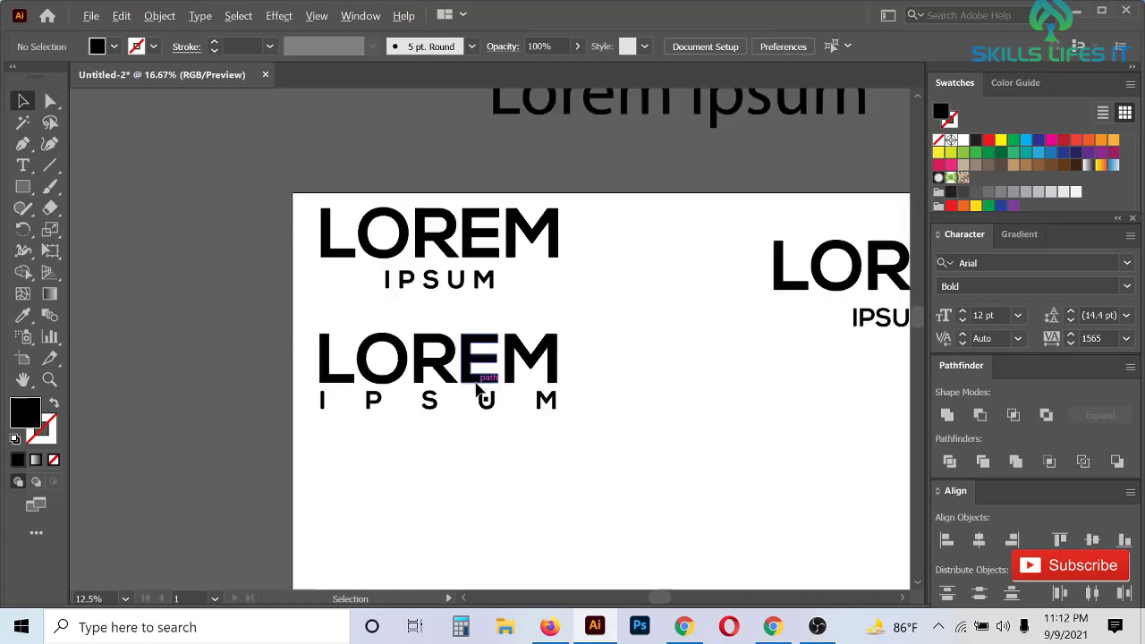
Place the upper-right LOREM and IPSUM pair in the open area near the middle of the artboard.
{"action": "scroll", "coordinate": [477, 386], "scroll_direction": "up", "scroll_amount": 1}
{"action": "scroll", "coordinate": [481, 388], "scroll_direction": "down", "scroll_amount": 1}
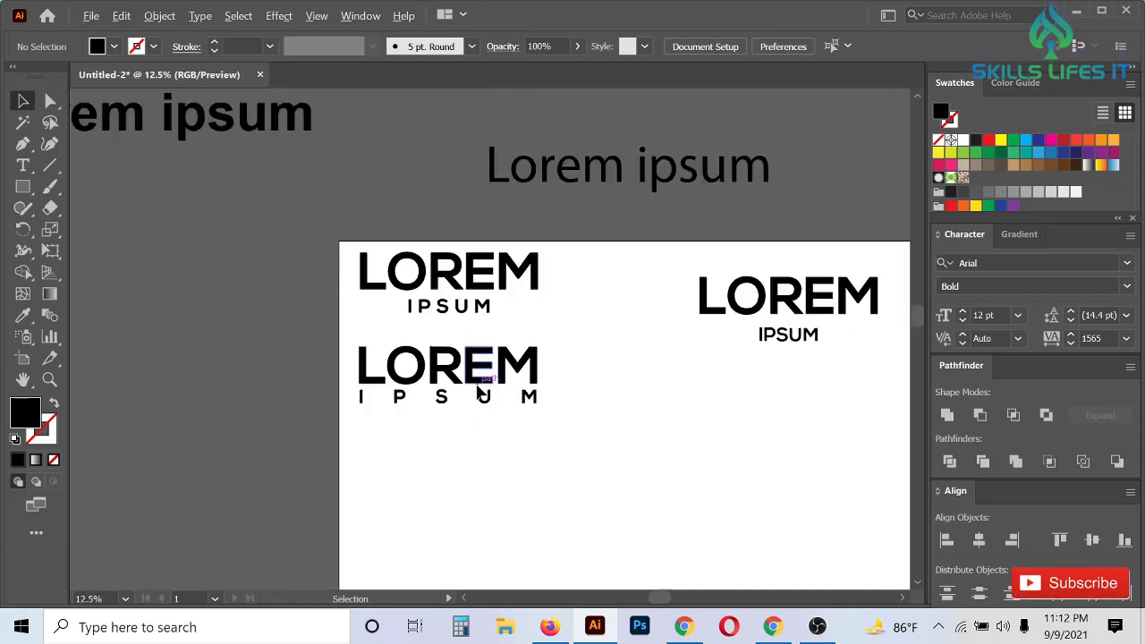
{"action": "scroll", "coordinate": [482, 384], "scroll_direction": "down", "scroll_amount": 1}
{"action": "scroll", "coordinate": [790, 410], "scroll_direction": "up", "scroll_amount": 1}
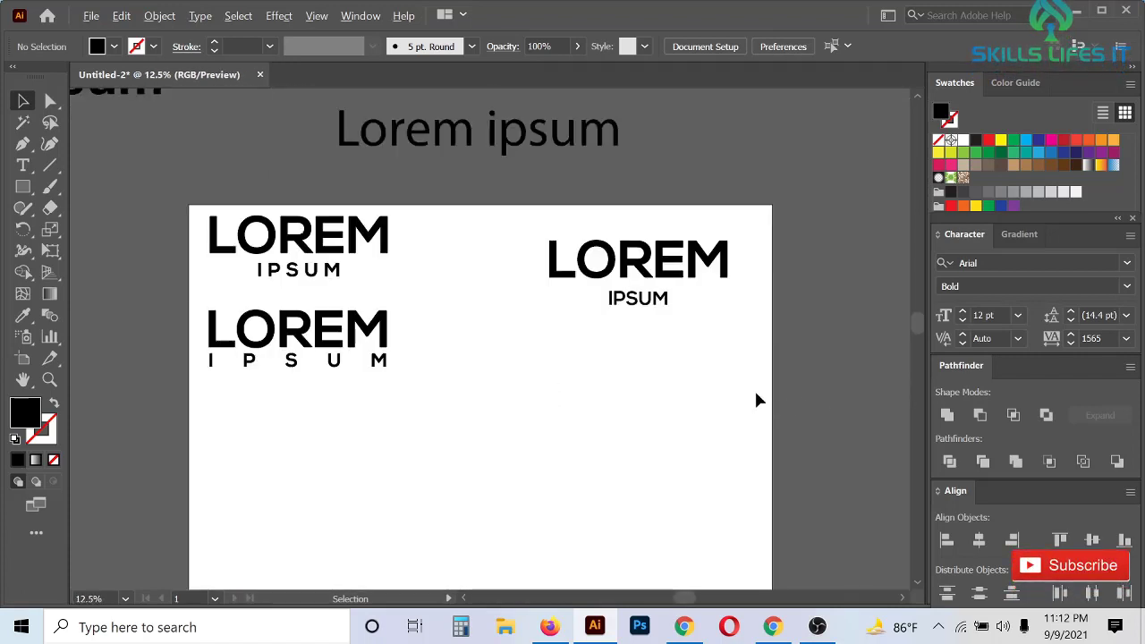
{"action": "left_click_drag", "start_coordinate": [646, 261], "coordinate": [543, 383]}
{"action": "scroll", "coordinate": [574, 439], "scroll_direction": "up", "scroll_amount": 2}
{"action": "left_click", "coordinate": [534, 474]}
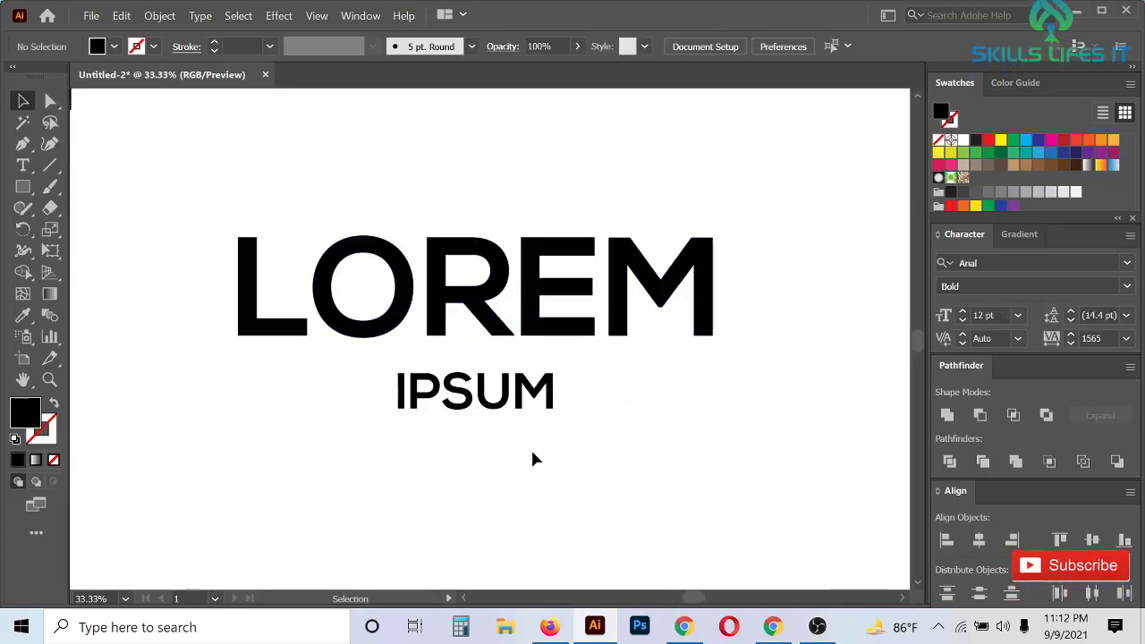
{"action": "scroll", "coordinate": [493, 439], "scroll_direction": "down", "scroll_amount": 1}
{"action": "scroll", "coordinate": [493, 439], "scroll_direction": "up", "scroll_amount": 1}
Set the tracking of the central IPSUM text to 300 and convert it to outlines.
{"action": "left_click", "coordinate": [501, 407]}
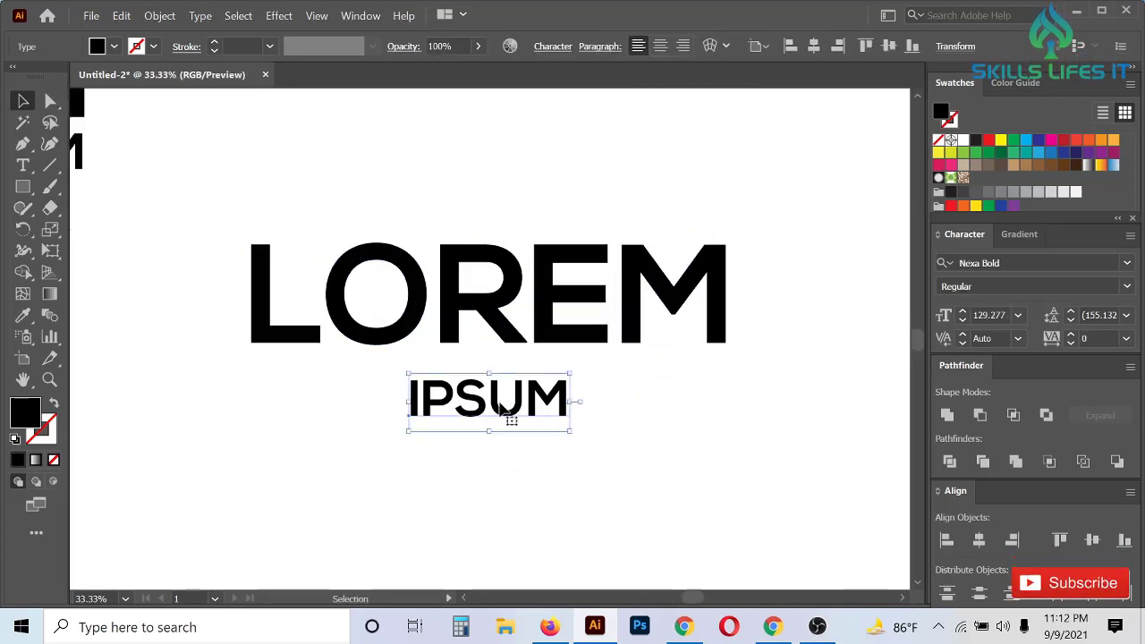
{"action": "left_click", "coordinate": [1084, 340]}
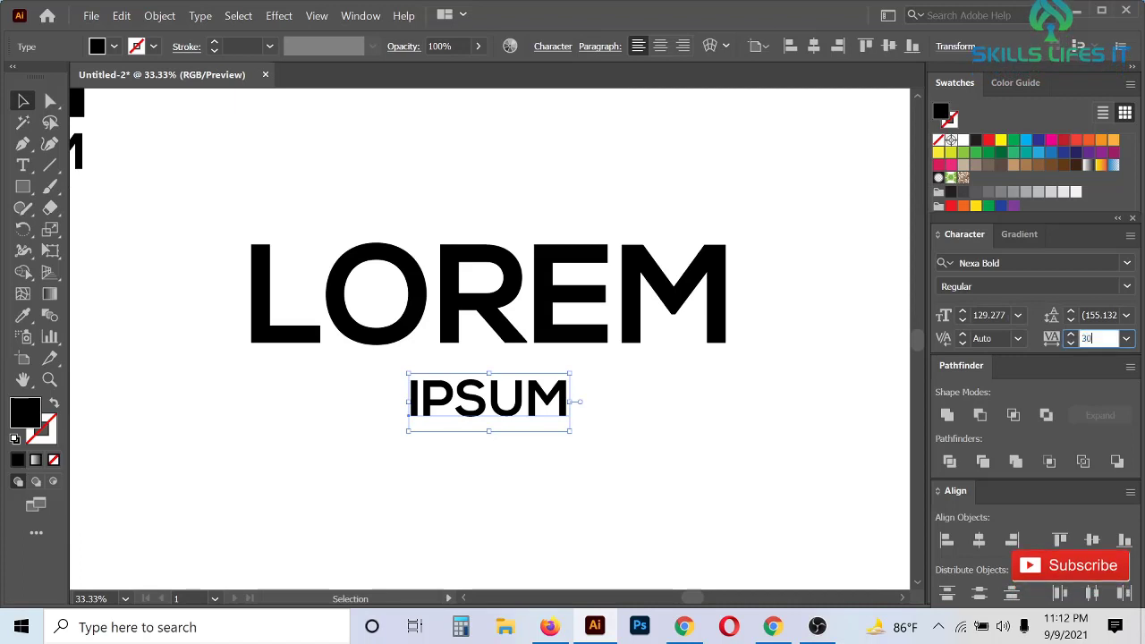
{"action": "key", "text": "Return"}
{"action": "right_click", "coordinate": [524, 422]}
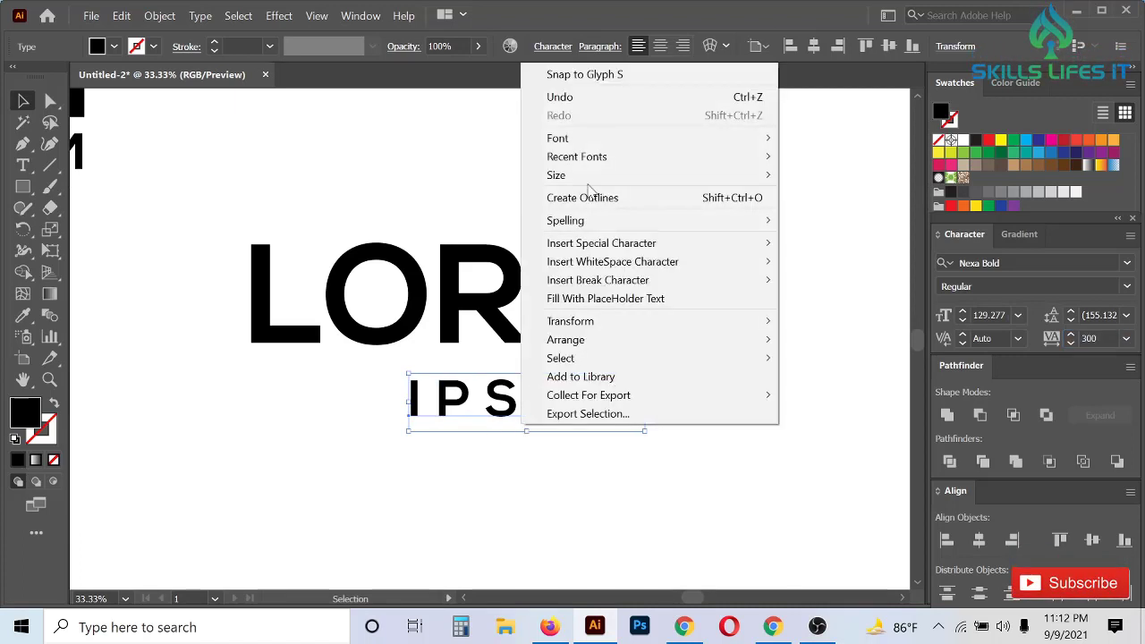
{"action": "left_click", "coordinate": [583, 198]}
Move the outlined IPSUM closer beneath LOREM and align the two words by their horizontal centers.
{"action": "mouse_move", "coordinate": [526, 410]}
{"action": "left_mouse_down"}
{"action": "mouse_move", "coordinate": [517, 392]}
{"action": "mouse_move", "coordinate": [508, 398]}
{"action": "left_mouse_up"}
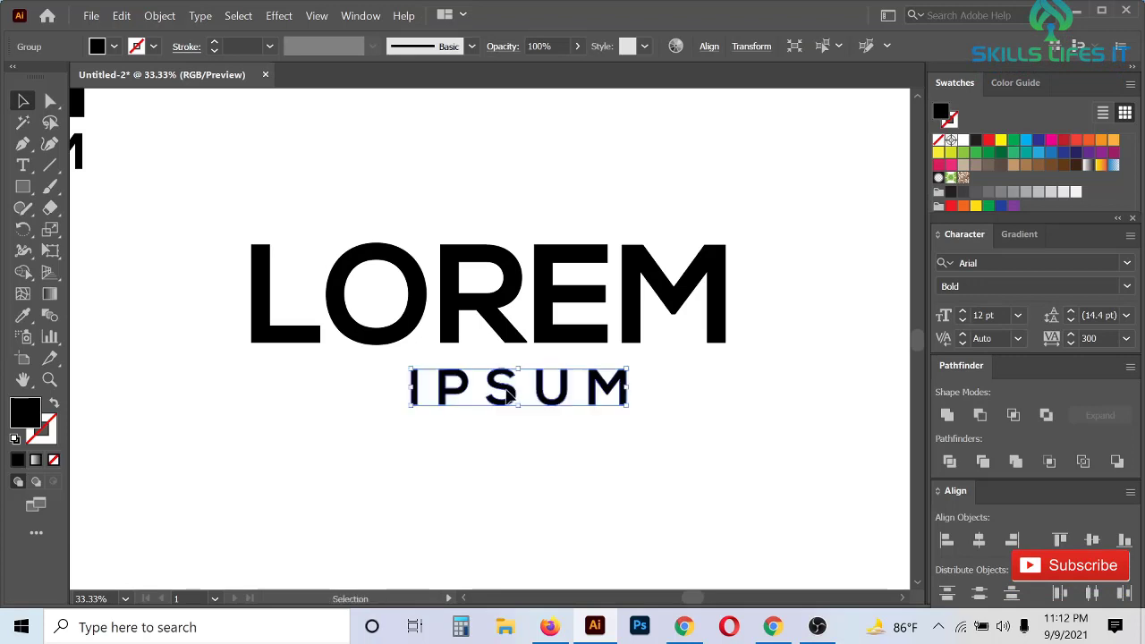
{"action": "left_click", "coordinate": [564, 282], "text": "shift"}
{"action": "left_click", "coordinate": [982, 538]}
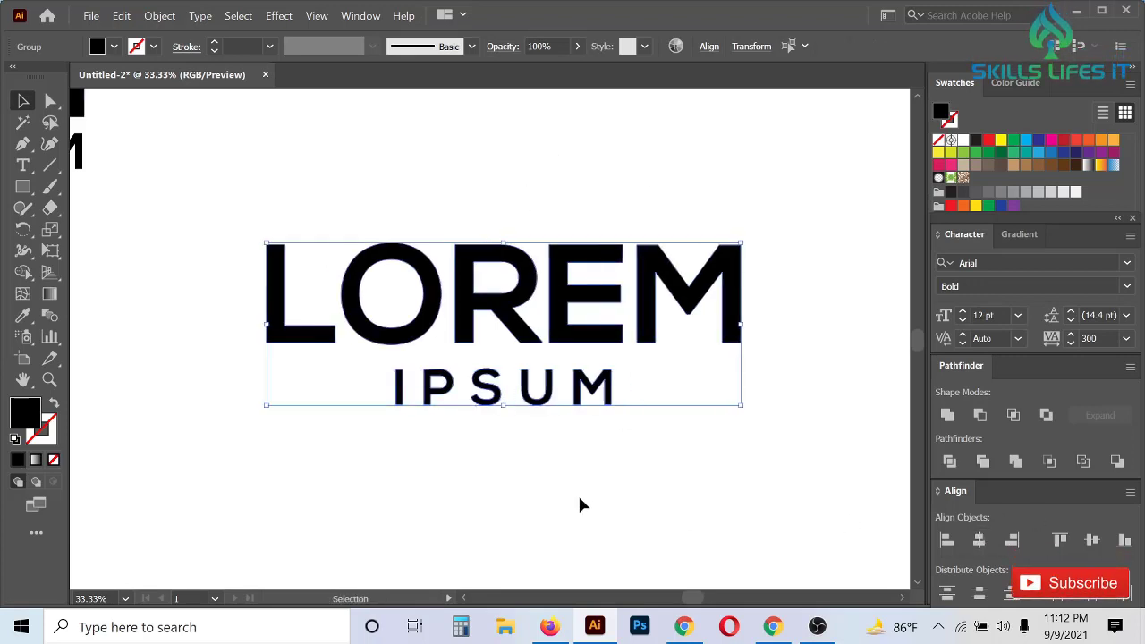
{"action": "left_click", "coordinate": [578, 494]}
Try to draw a horizontal line through IPSUM, as wide as LOREM, with an 18 pt black stroke.
{"action": "scroll", "coordinate": [586, 481], "scroll_direction": "up", "scroll_amount": 1}
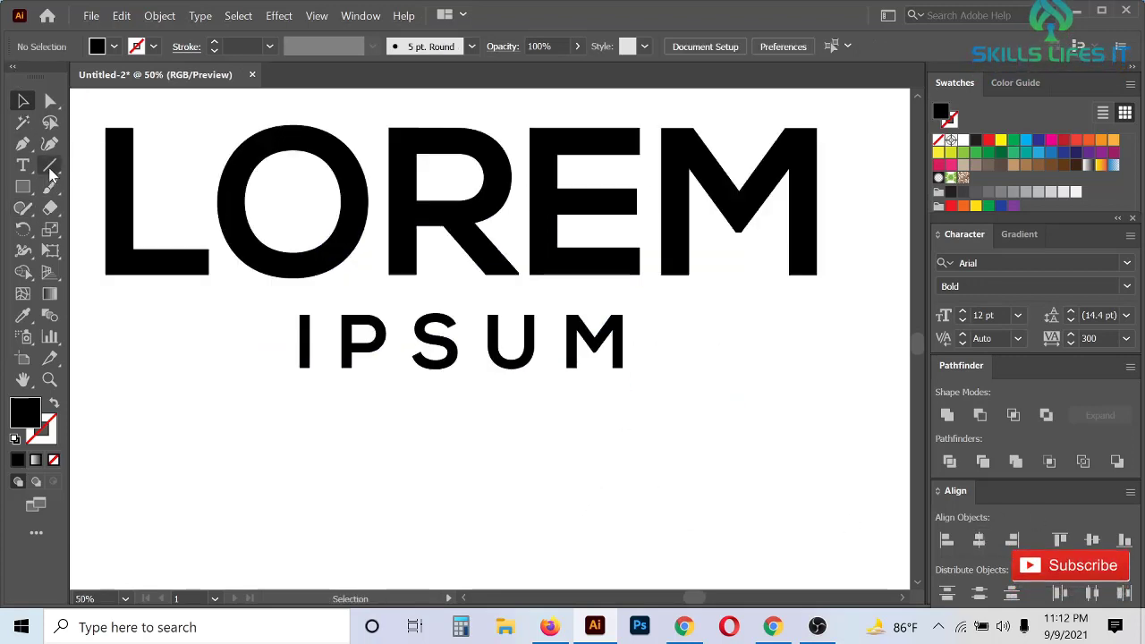
{"action": "key", "text": "backslash"}
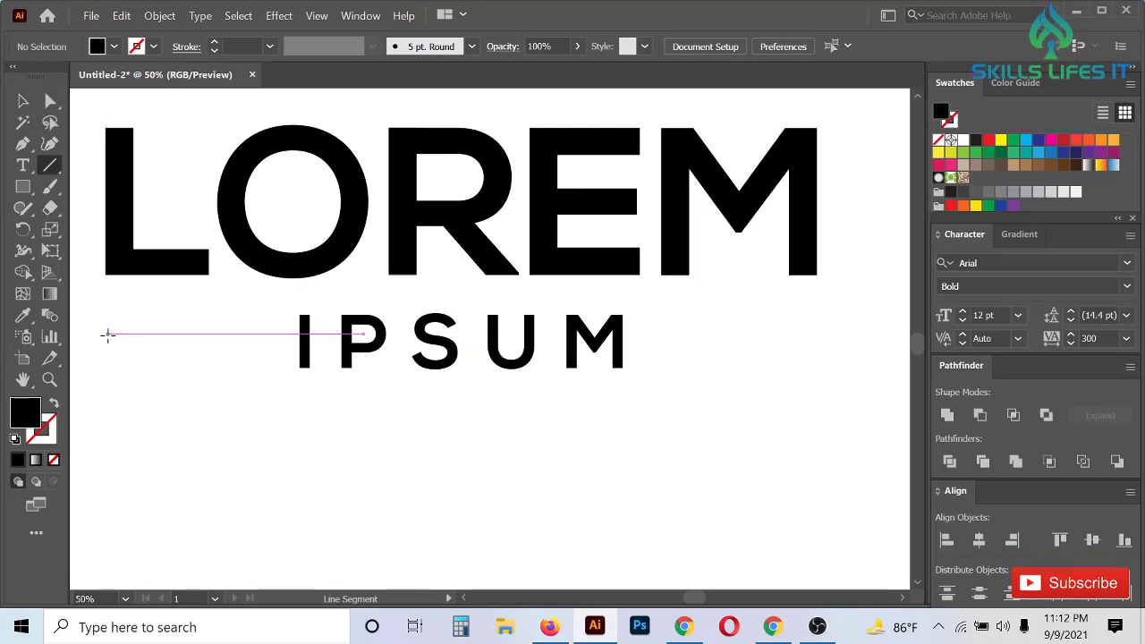
{"action": "left_click_drag", "start_coordinate": [108, 334], "coordinate": [817, 377]}
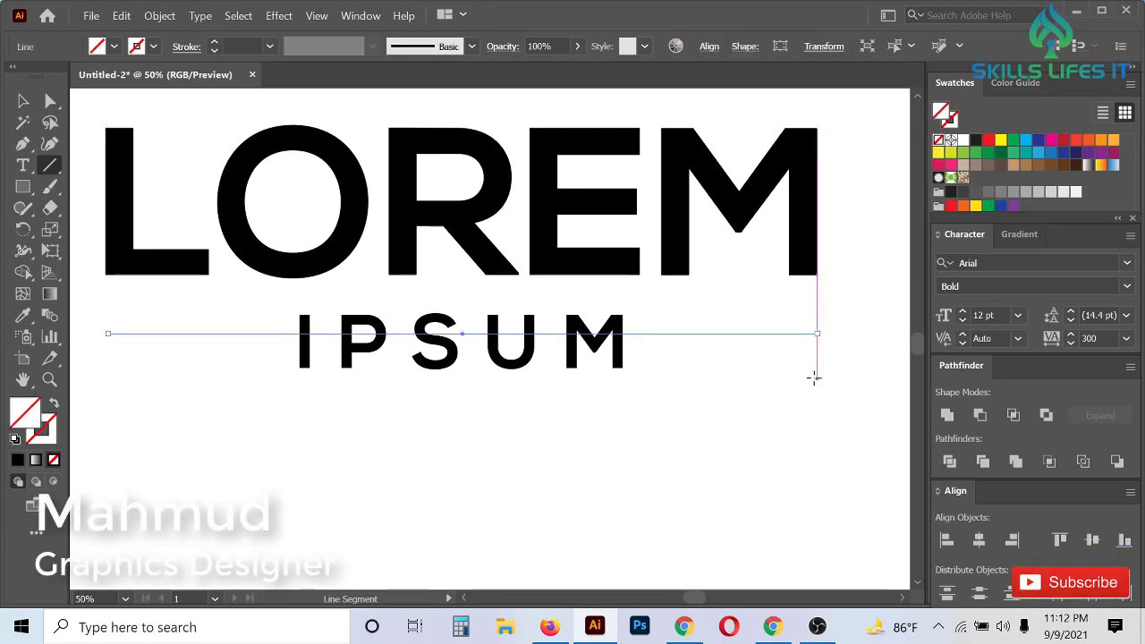
{"action": "left_click", "coordinate": [215, 42]}
{"action": "left_click", "coordinate": [215, 42]}
{"action": "left_click", "coordinate": [215, 42]}
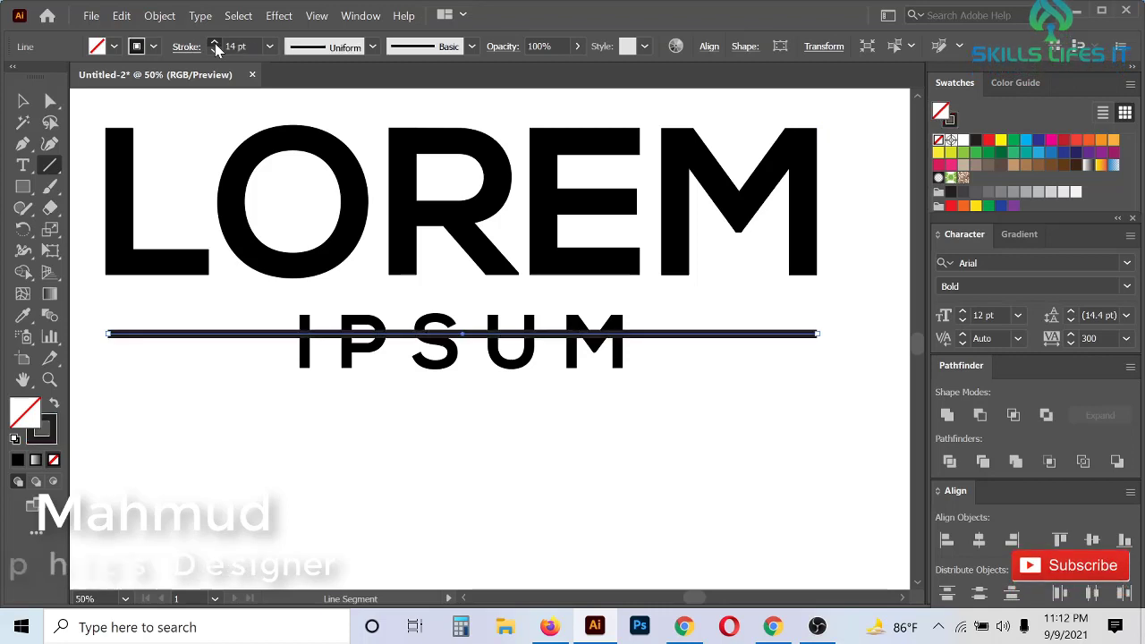
{"action": "left_click", "coordinate": [214, 42]}
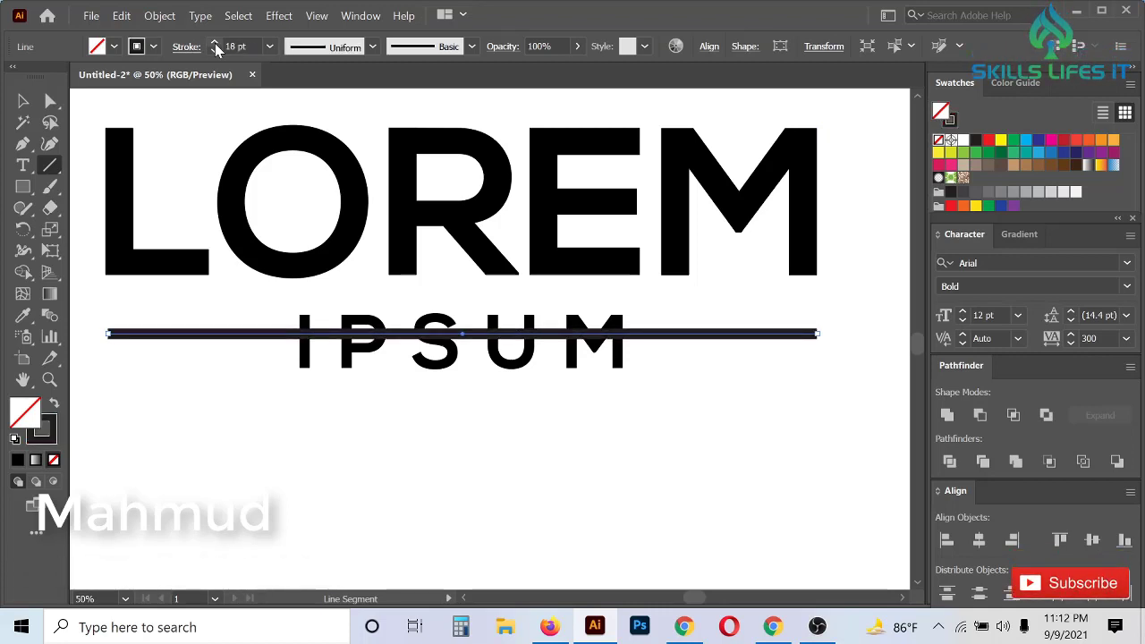
{"action": "key", "text": "Delete"}
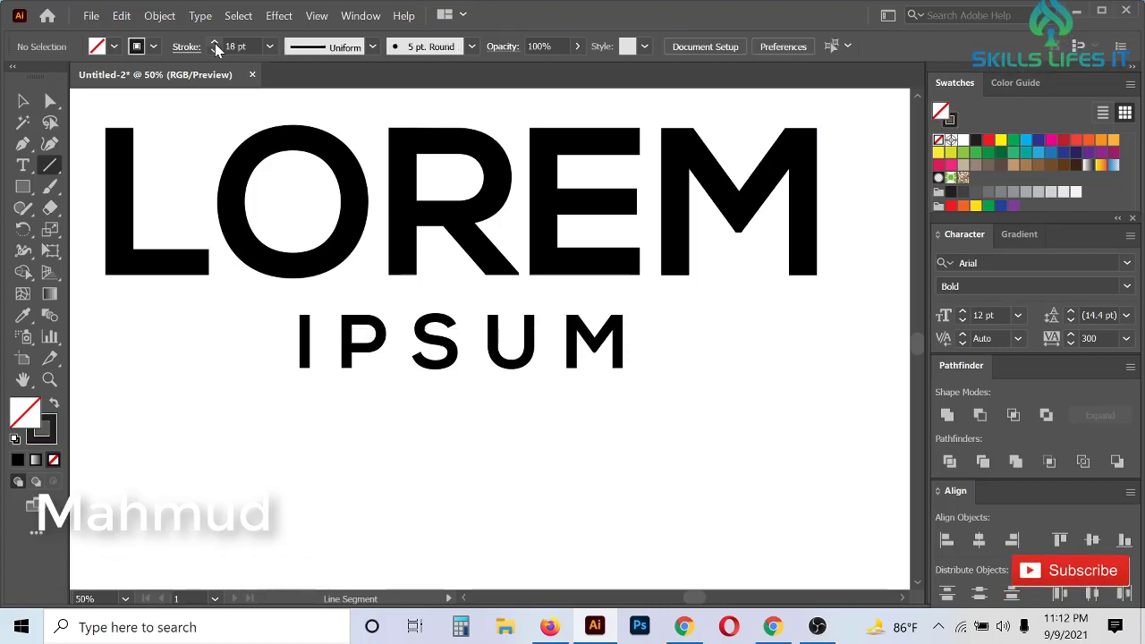
Draw a horizontal 18 pt line through IPSUM as wide as LOREM and nudge it up to the middle of the letters.
{"action": "right_click", "coordinate": [51, 165]}
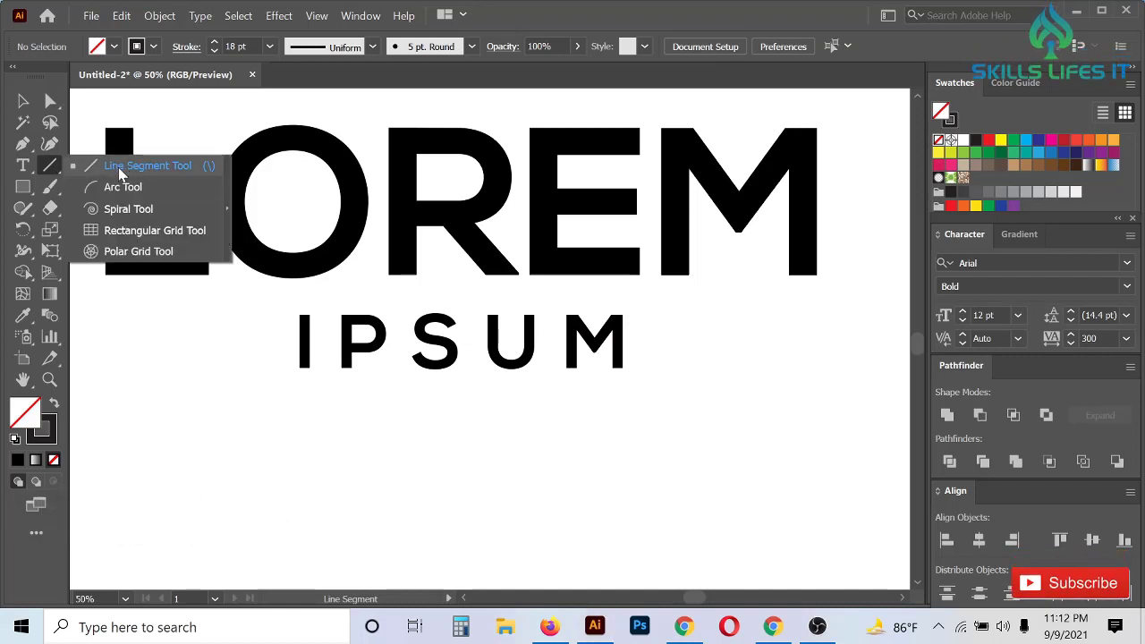
{"action": "left_click", "coordinate": [121, 170]}
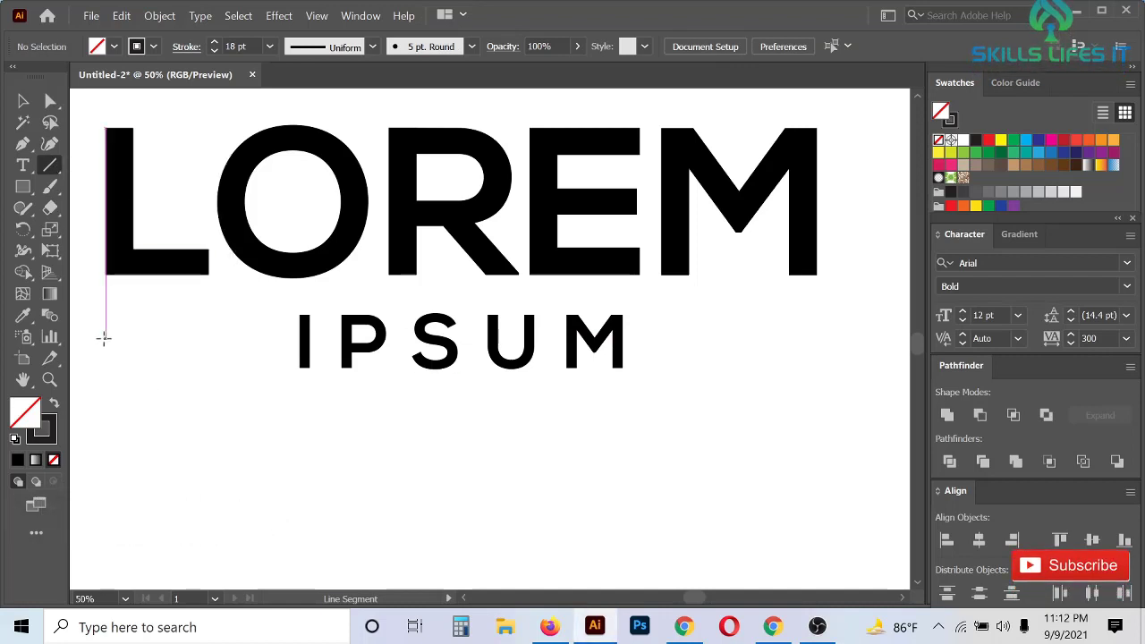
{"action": "left_click_drag", "start_coordinate": [106, 343], "coordinate": [817, 343]}
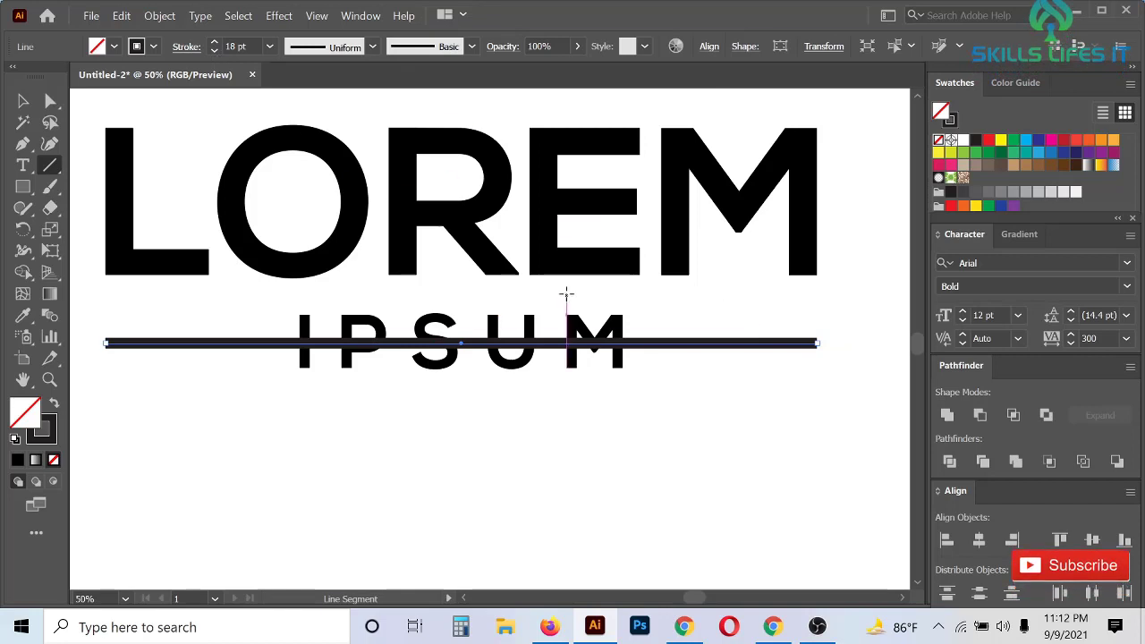
{"action": "key", "text": "Up"}
{"action": "key", "text": "Up"}
{"action": "key", "text": "Up"}
{"action": "key", "text": "Up"}
{"action": "key", "text": "Up"}
{"action": "key", "text": "Up"}
{"action": "key", "text": "Up"}
{"action": "key", "text": "Up"}
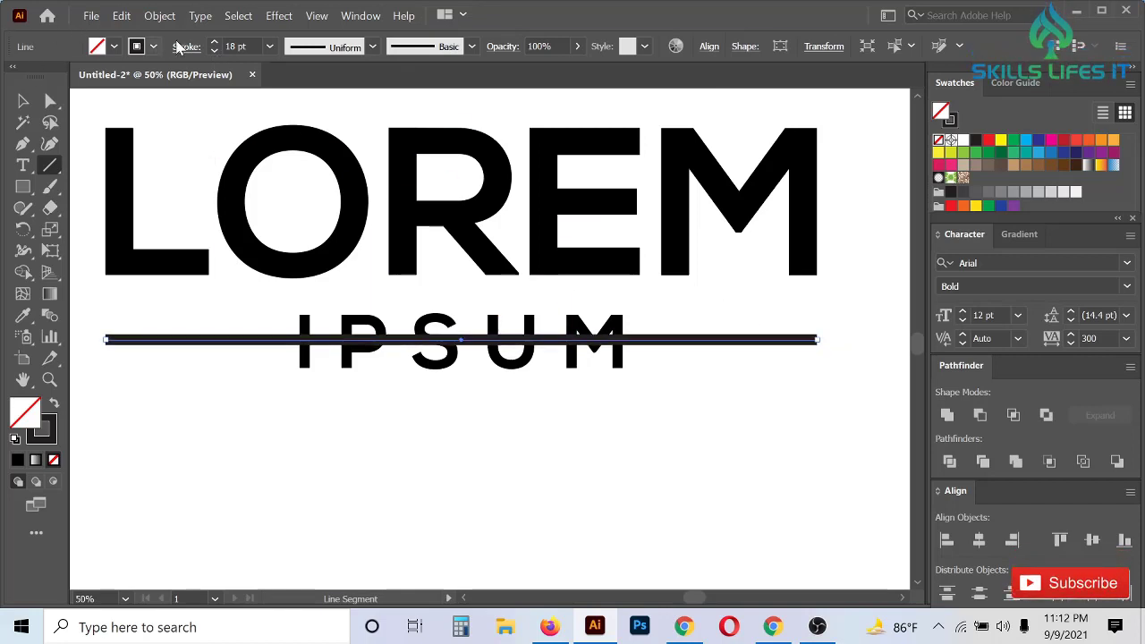
Expand the horizontal line's stroke into a filled shape.
{"action": "left_click", "coordinate": [154, 17]}
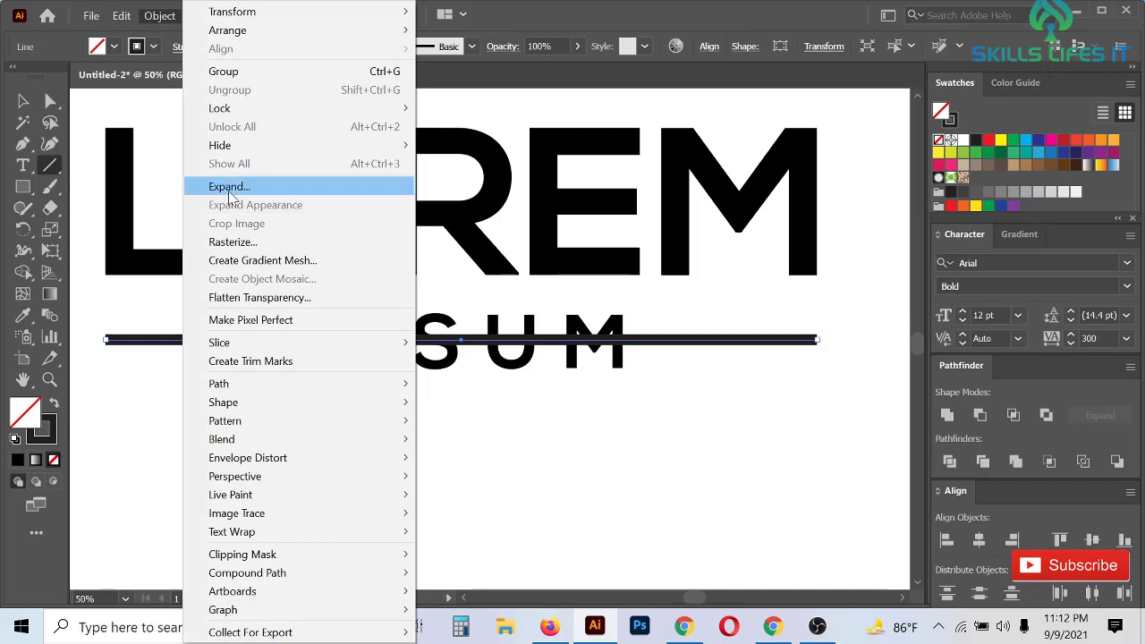
{"action": "left_click", "coordinate": [225, 184]}
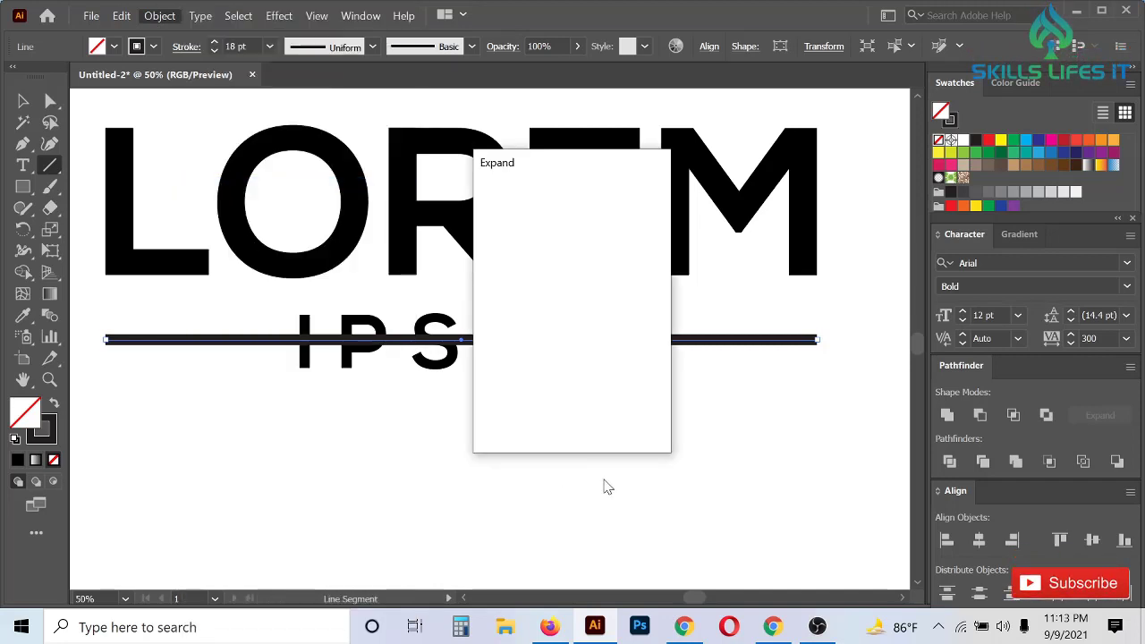
{"action": "left_click", "coordinate": [534, 419]}
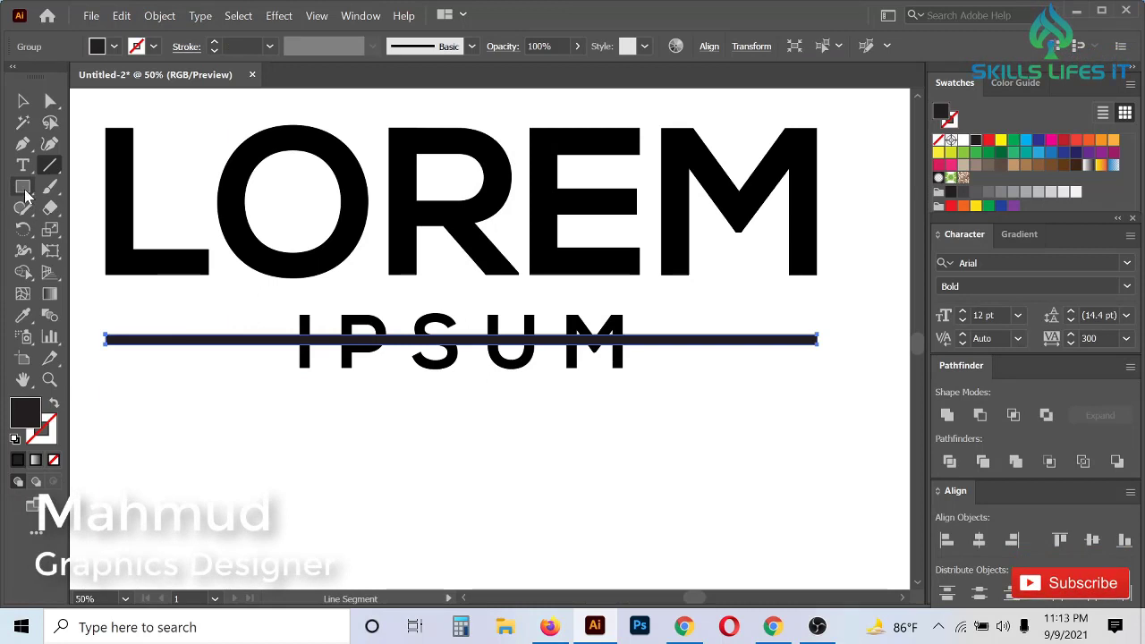
Draw a filled rectangle over IPSUM, extending slightly beyond the word on every side.
{"action": "left_click_drag", "start_coordinate": [25, 195], "coordinate": [95, 188]}
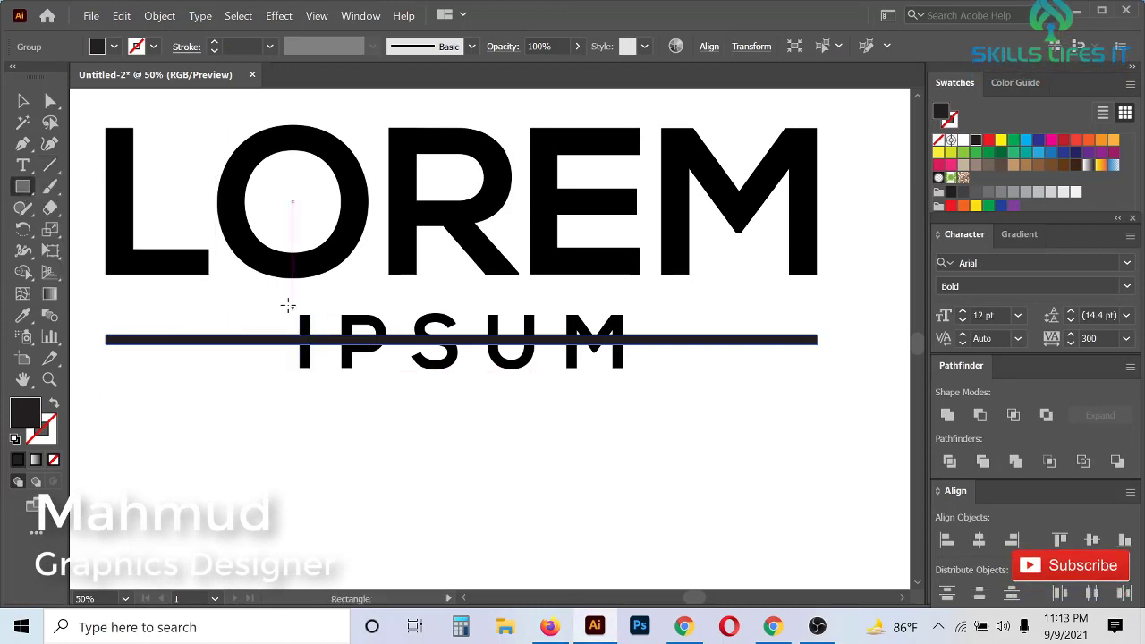
{"action": "left_click_drag", "start_coordinate": [288, 305], "coordinate": [650, 386]}
{"action": "left_click", "coordinate": [23, 101]}
Align LOREM, IPSUM, the expanded line and the rectangle by their horizontal centers.
{"action": "scroll", "coordinate": [721, 428], "scroll_direction": "down", "scroll_amount": 2}
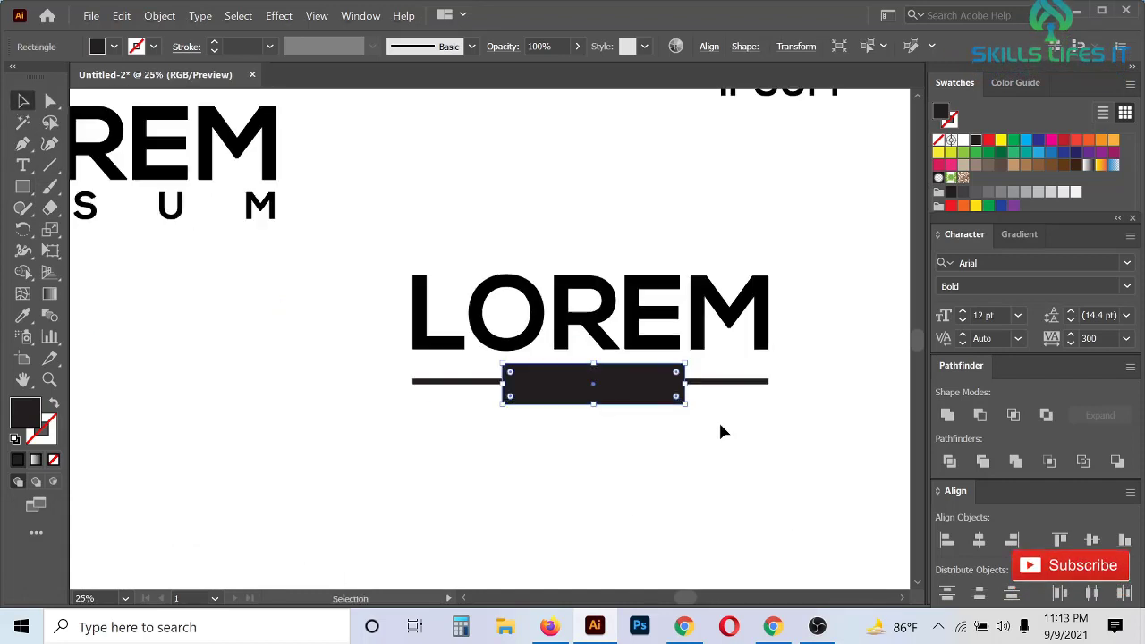
{"action": "left_click_drag", "start_coordinate": [772, 465], "coordinate": [349, 241]}
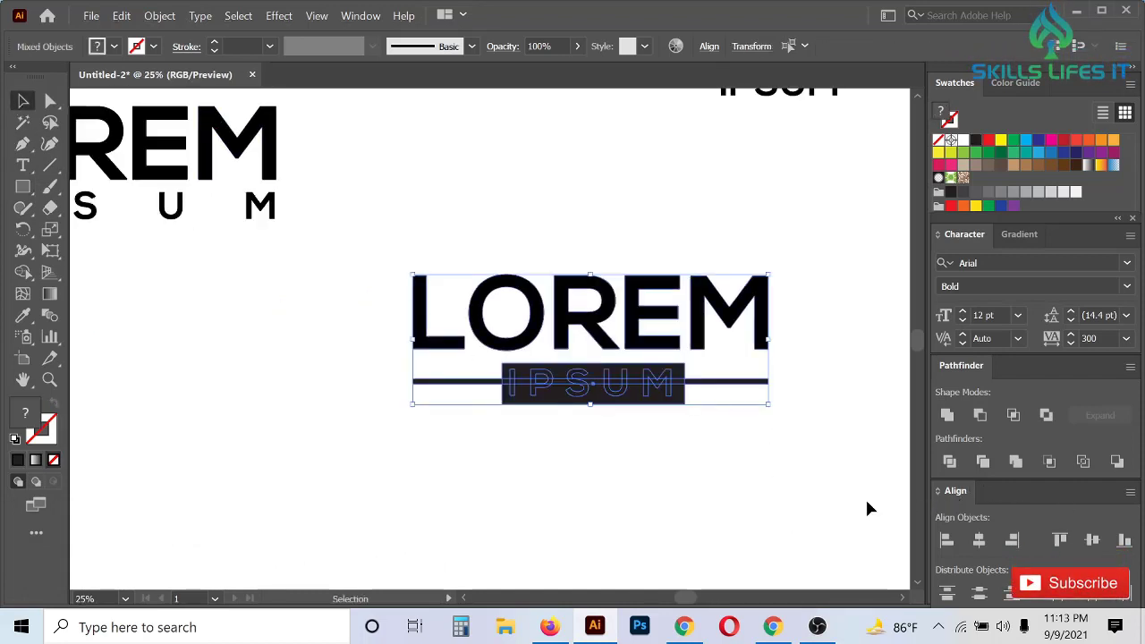
{"action": "left_click_drag", "start_coordinate": [805, 452], "coordinate": [373, 266]}
{"action": "scroll", "coordinate": [693, 401], "scroll_direction": "up", "scroll_amount": 2}
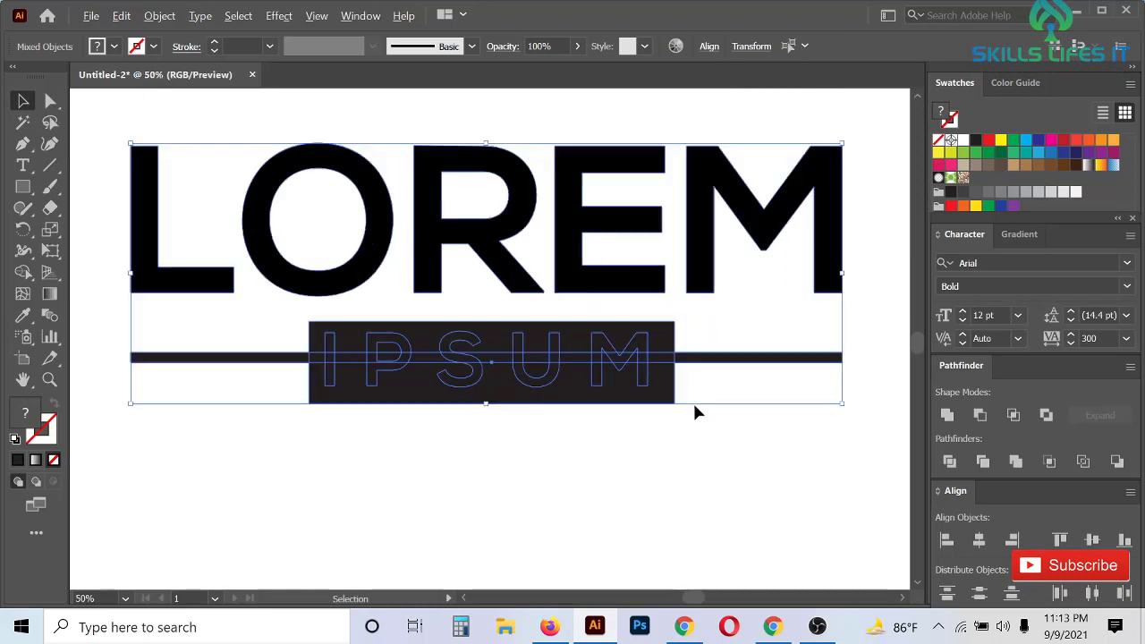
{"action": "scroll", "coordinate": [695, 407], "scroll_direction": "up", "scroll_amount": 1}
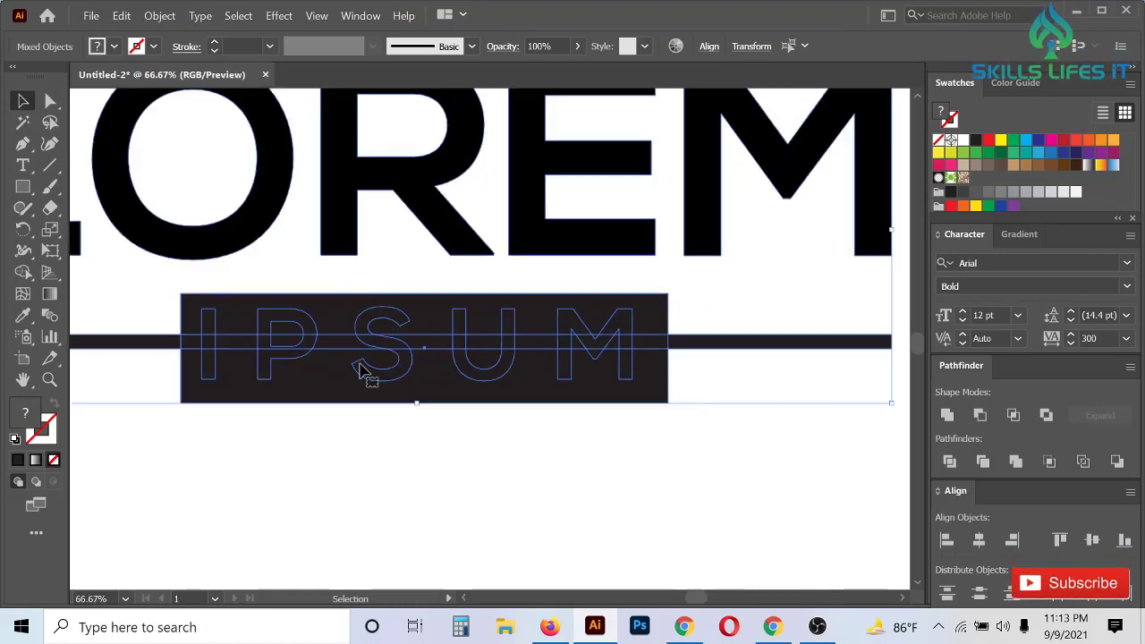
{"action": "scroll", "coordinate": [725, 399], "scroll_direction": "down", "scroll_amount": 2}
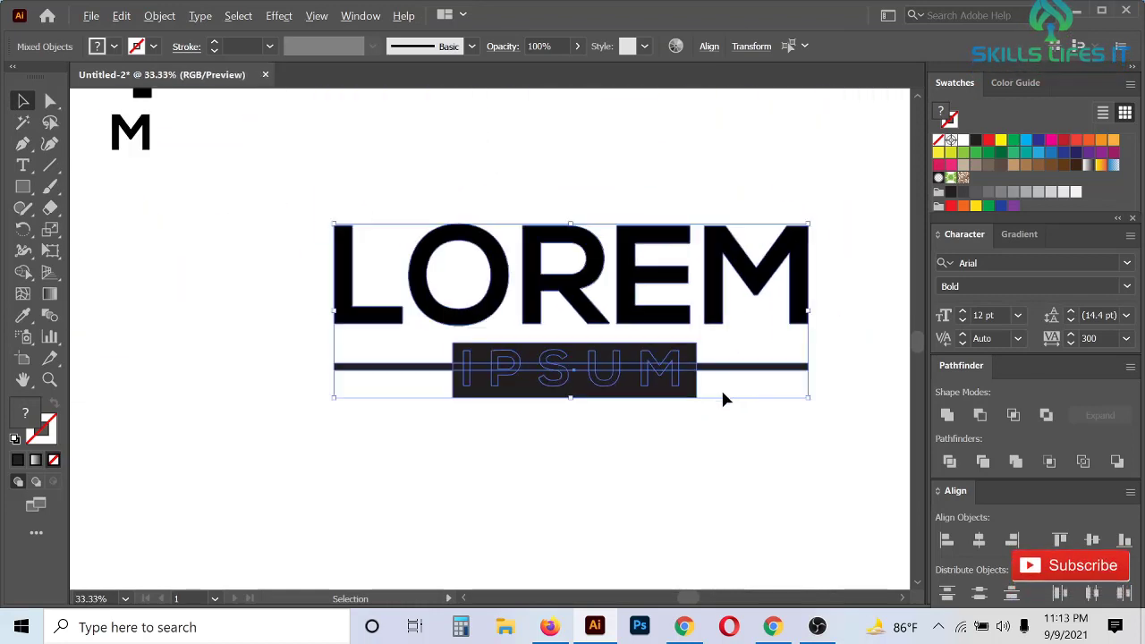
{"action": "left_click", "coordinate": [981, 540]}
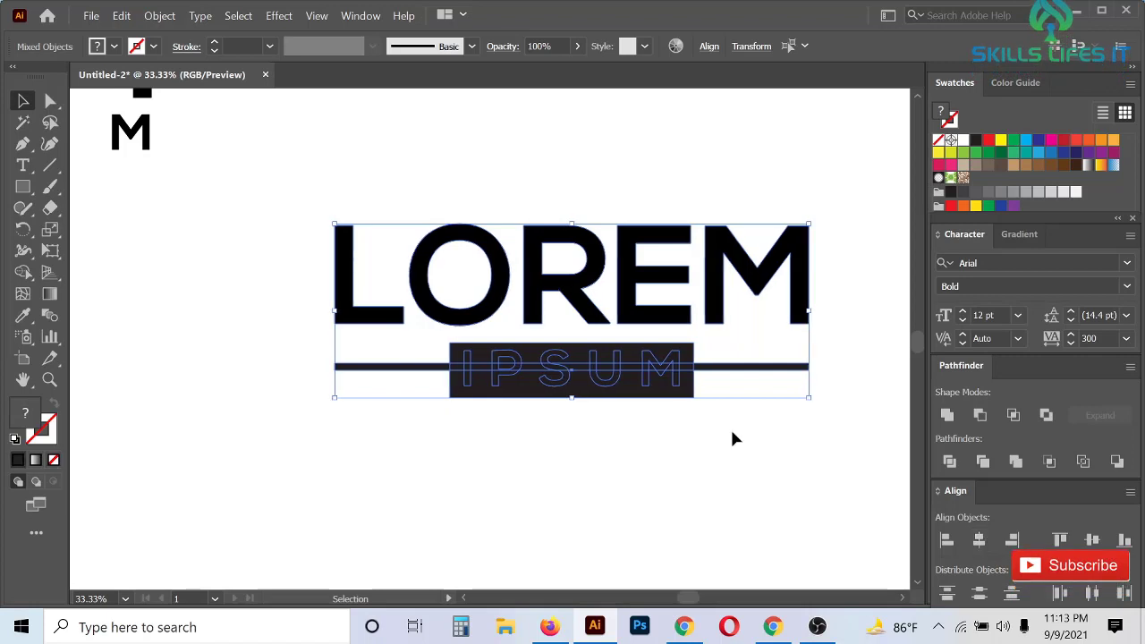
{"action": "scroll", "coordinate": [730, 427], "scroll_direction": "up", "scroll_amount": 2}
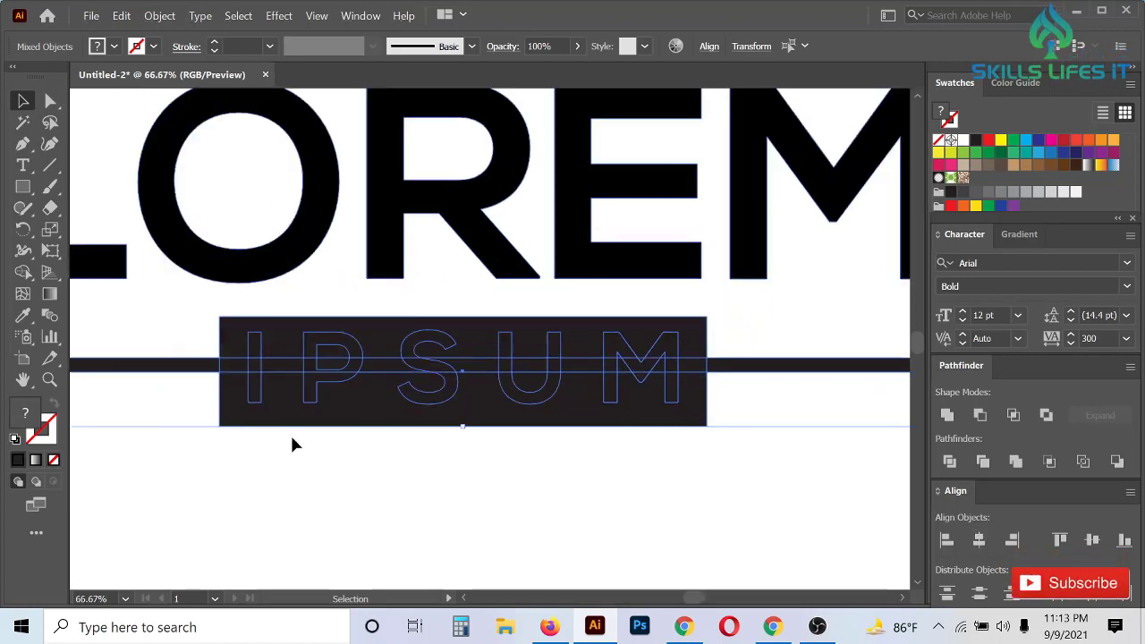
{"action": "scroll", "coordinate": [422, 465], "scroll_direction": "down", "scroll_amount": 1}
{"action": "left_click", "coordinate": [421, 465]}
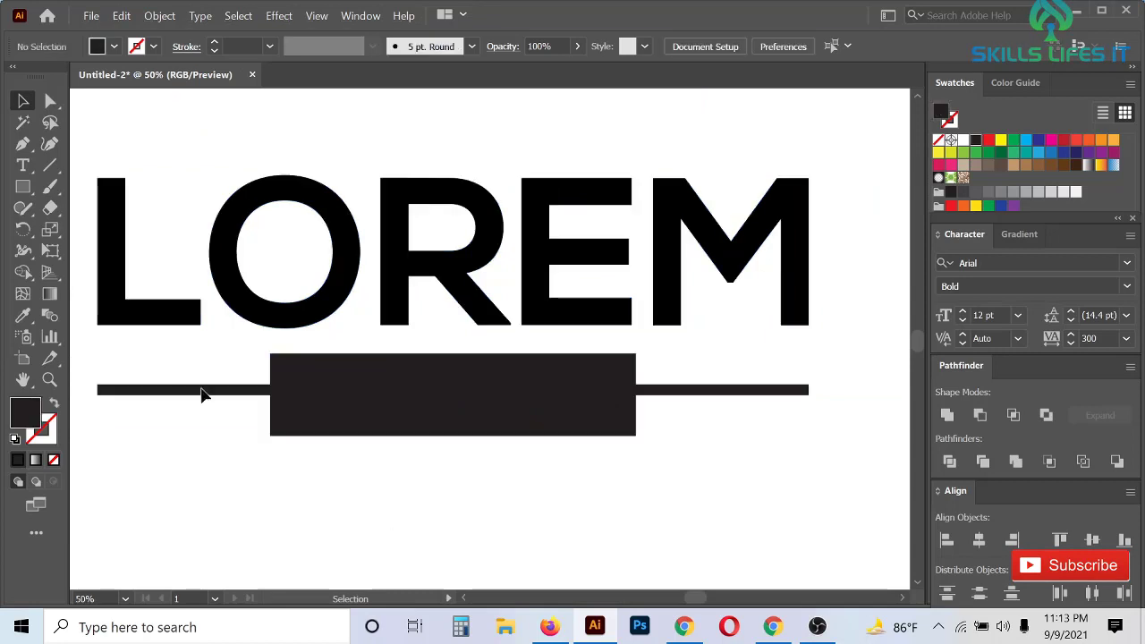
{"action": "left_click", "coordinate": [49, 101]}
{"action": "scroll", "coordinate": [218, 450], "scroll_direction": "up", "scroll_amount": 3}
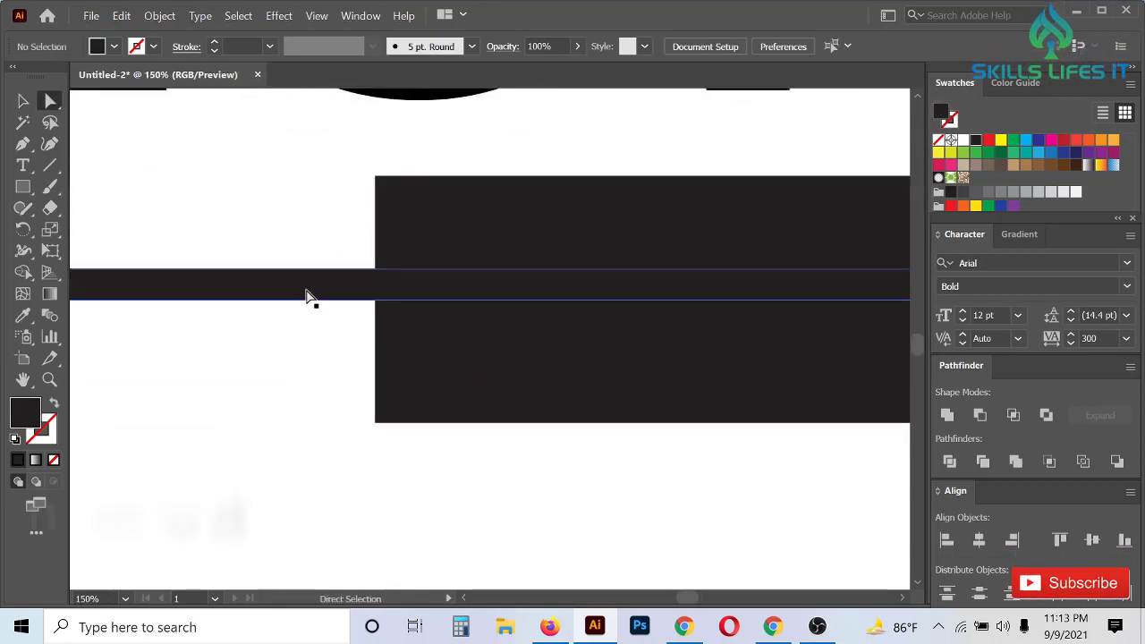
{"action": "left_click", "coordinate": [382, 238], "text": "shift"}
{"action": "scroll", "coordinate": [461, 340], "scroll_direction": "down", "scroll_amount": 3}
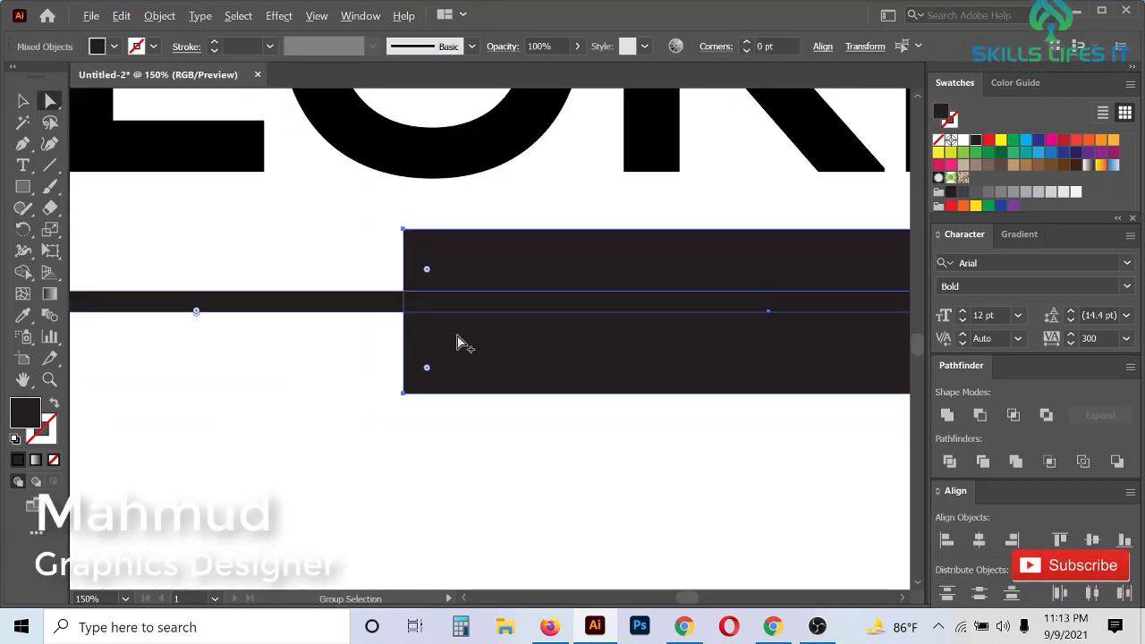
{"action": "left_click", "coordinate": [304, 368]}
{"action": "left_click", "coordinate": [337, 318]}
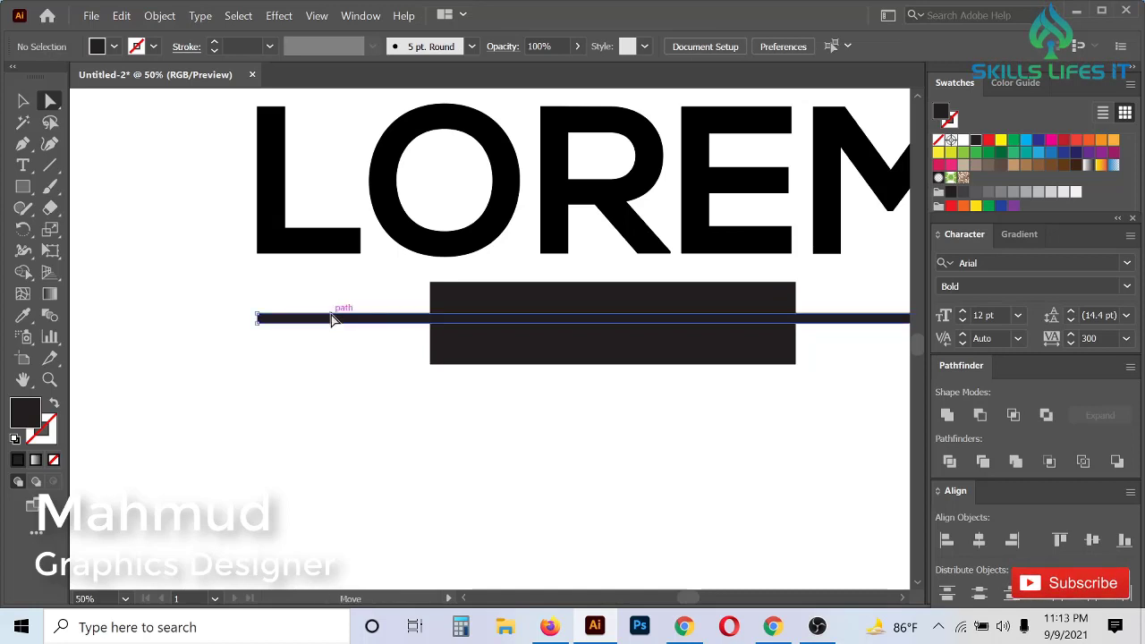
{"action": "left_click", "coordinate": [475, 300]}
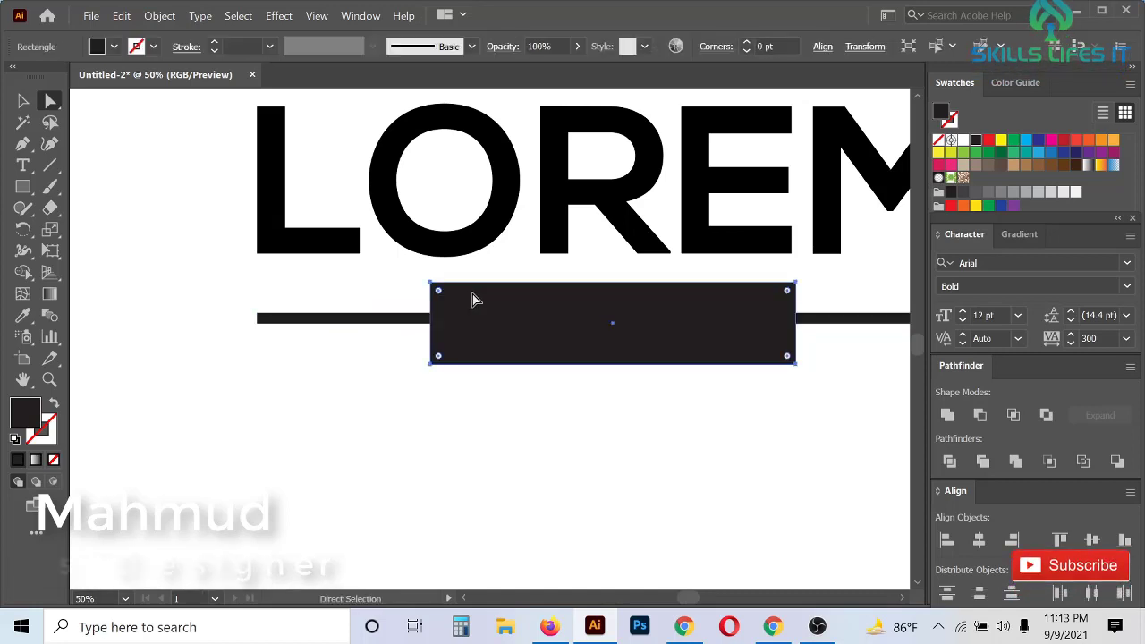
{"action": "left_click", "coordinate": [256, 427]}
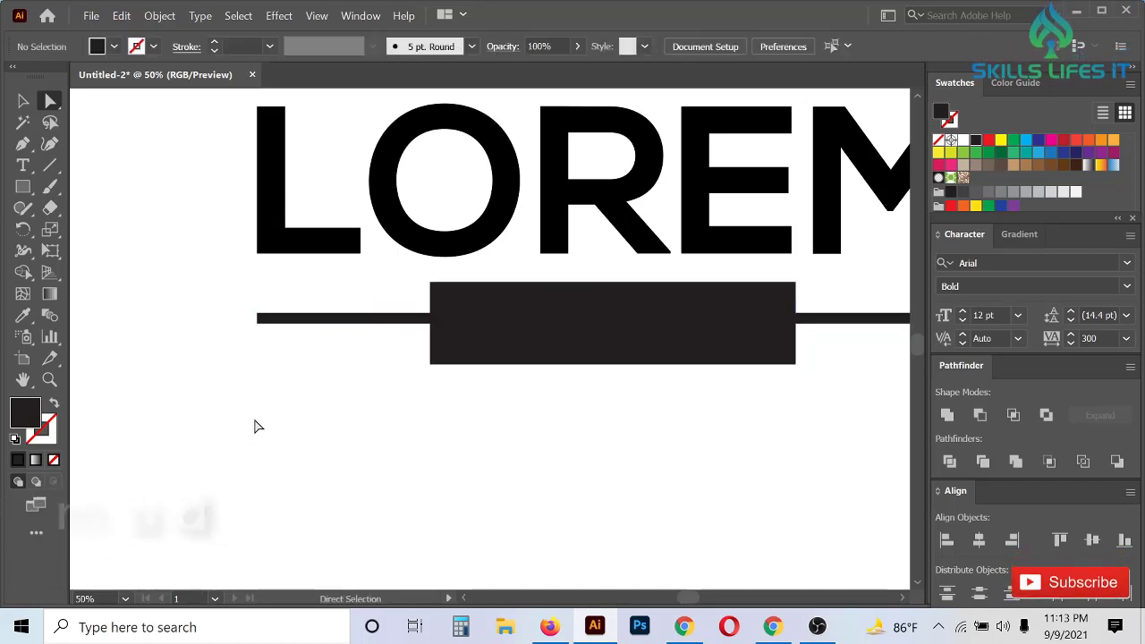
{"action": "left_click", "coordinate": [356, 320]}
{"action": "left_click", "coordinate": [460, 301]}
{"action": "left_click", "coordinate": [363, 421]}
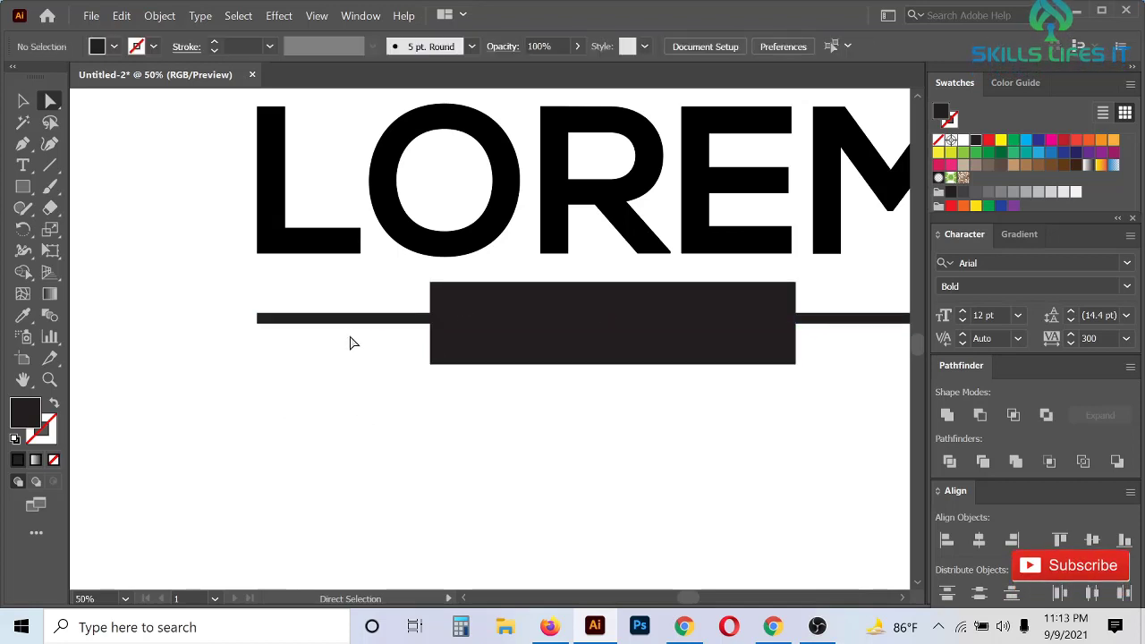
Subtract the rectangle from the expanded line with Minus Front, leaving a line segment on each side of IPSUM.
{"action": "left_click", "coordinate": [349, 322]}
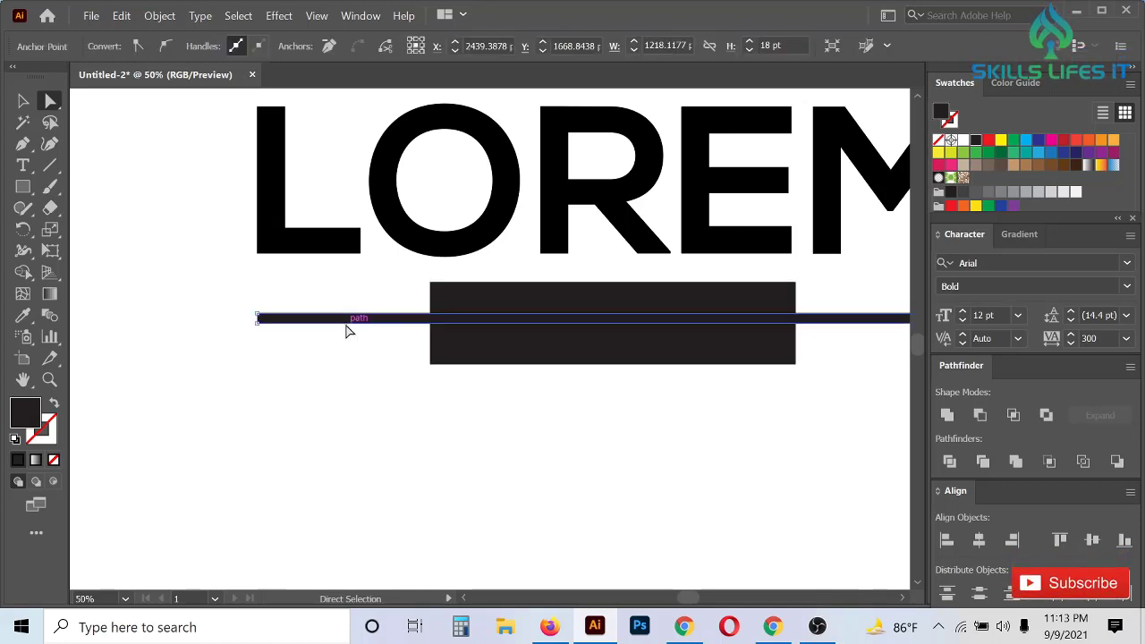
{"action": "left_click", "coordinate": [439, 302], "text": "shift"}
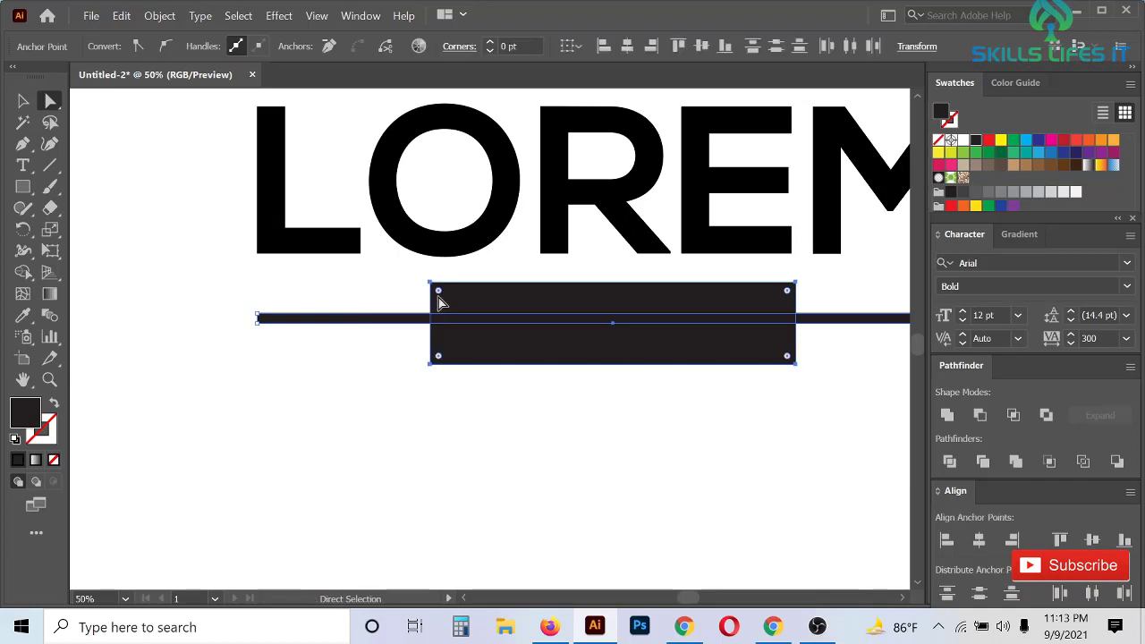
{"action": "left_click", "coordinate": [980, 416]}
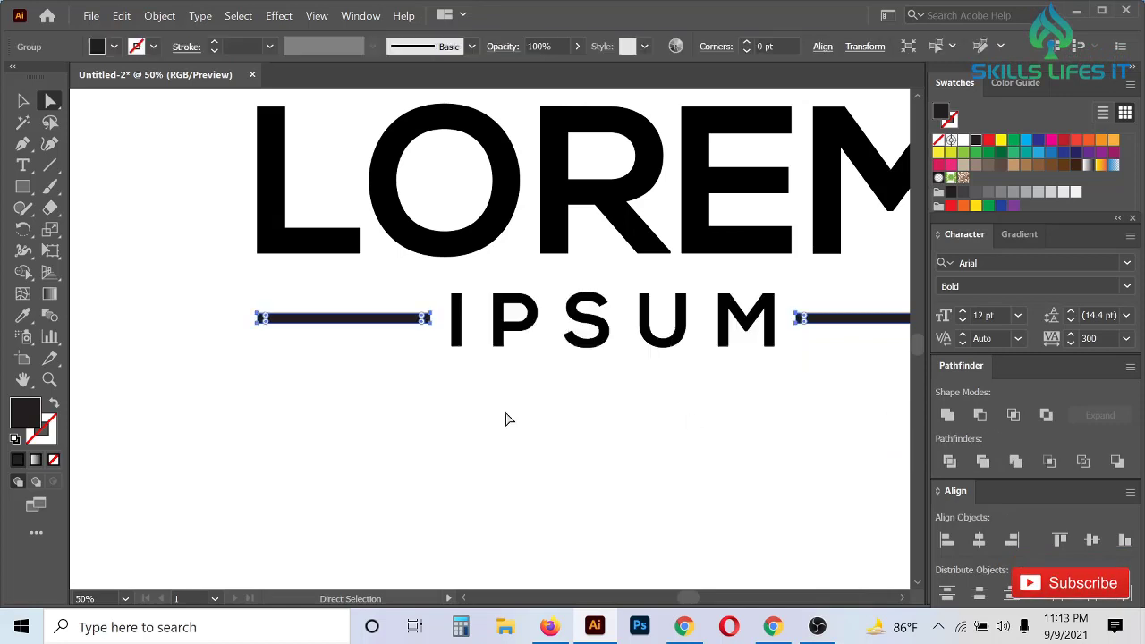
Unite LOREM, IPSUM and the two line segments with the Unite shape mode.
{"action": "scroll", "coordinate": [429, 409], "scroll_direction": "down", "scroll_amount": 2}
{"action": "key", "text": "a"}
{"action": "left_click_drag", "start_coordinate": [302, 265], "coordinate": [791, 410]}
{"action": "left_click", "coordinate": [944, 415]}
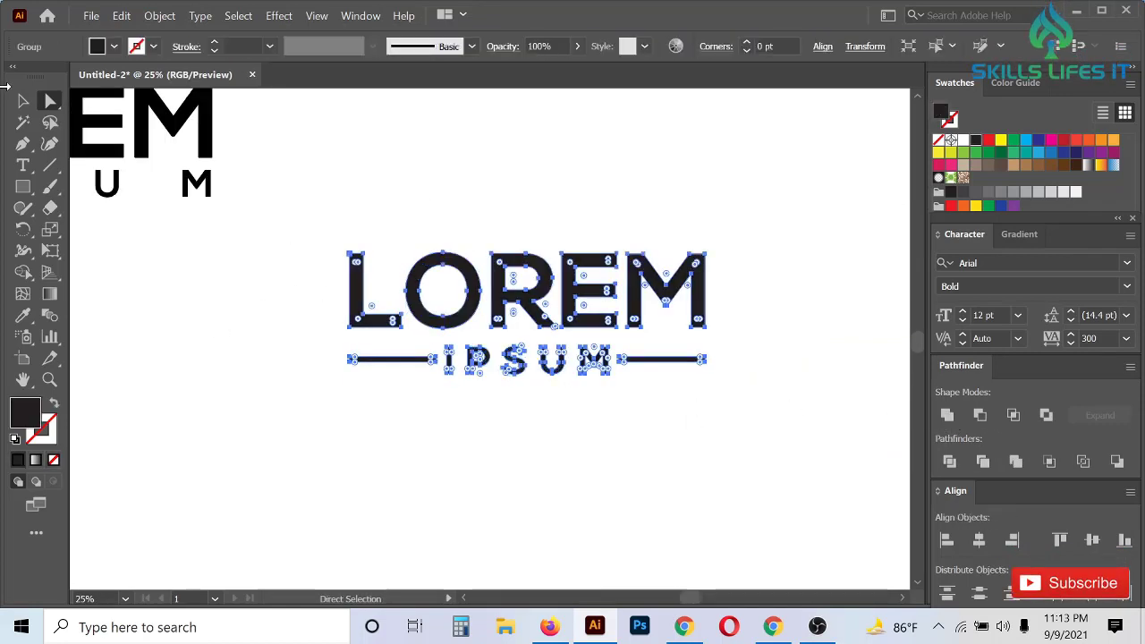
Fill the united LOREM IPSUM layout with pure black from the color guide's shades.
{"action": "left_click", "coordinate": [1015, 83]}
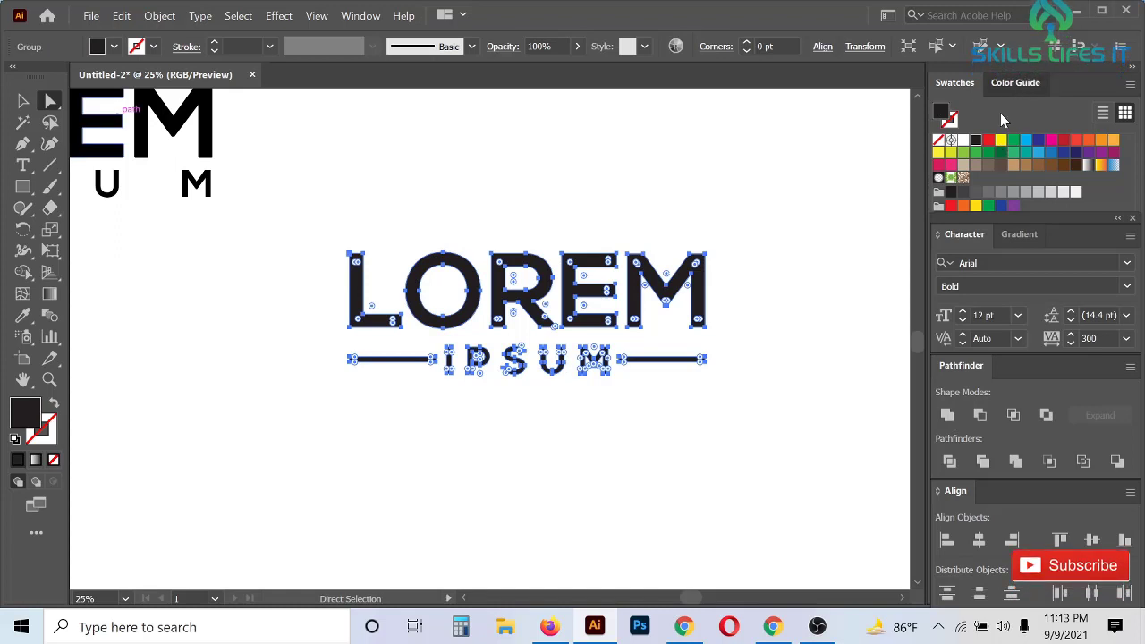
{"action": "left_click", "coordinate": [944, 157]}
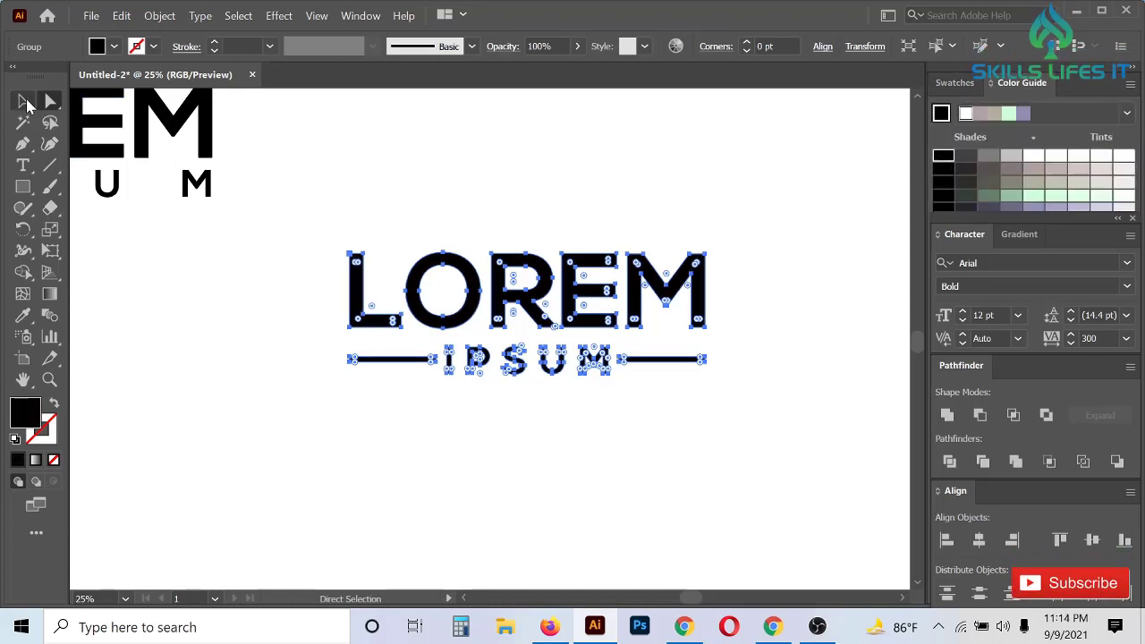
{"action": "left_click", "coordinate": [24, 100]}
{"action": "left_click", "coordinate": [598, 208]}
Move the lined LOREM IPSUM layout beneath the two left-hand layouts and place a copy of it in the open area to the right.
{"action": "scroll", "coordinate": [798, 370], "scroll_direction": "down", "scroll_amount": 2}
{"action": "left_click_drag", "start_coordinate": [799, 426], "coordinate": [528, 315]}
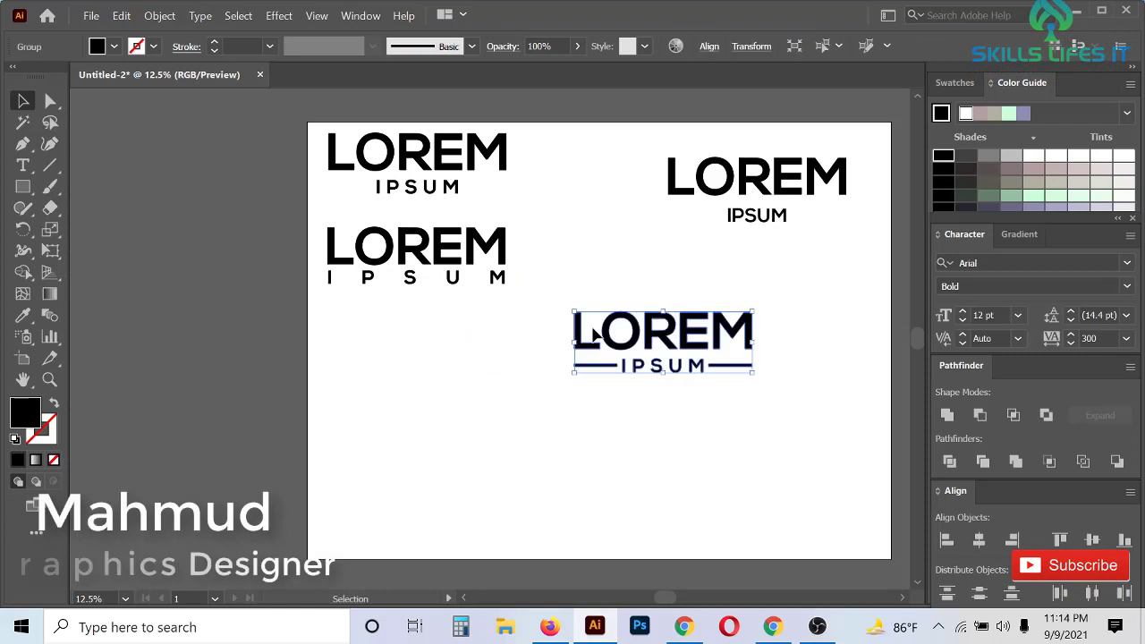
{"action": "left_click_drag", "start_coordinate": [662, 330], "coordinate": [725, 349]}
{"action": "scroll", "coordinate": [421, 349], "scroll_direction": "up", "scroll_amount": 1}
{"action": "scroll", "coordinate": [420, 349], "scroll_direction": "down", "scroll_amount": 1}
{"action": "scroll", "coordinate": [798, 367], "scroll_direction": "up", "scroll_amount": 2}
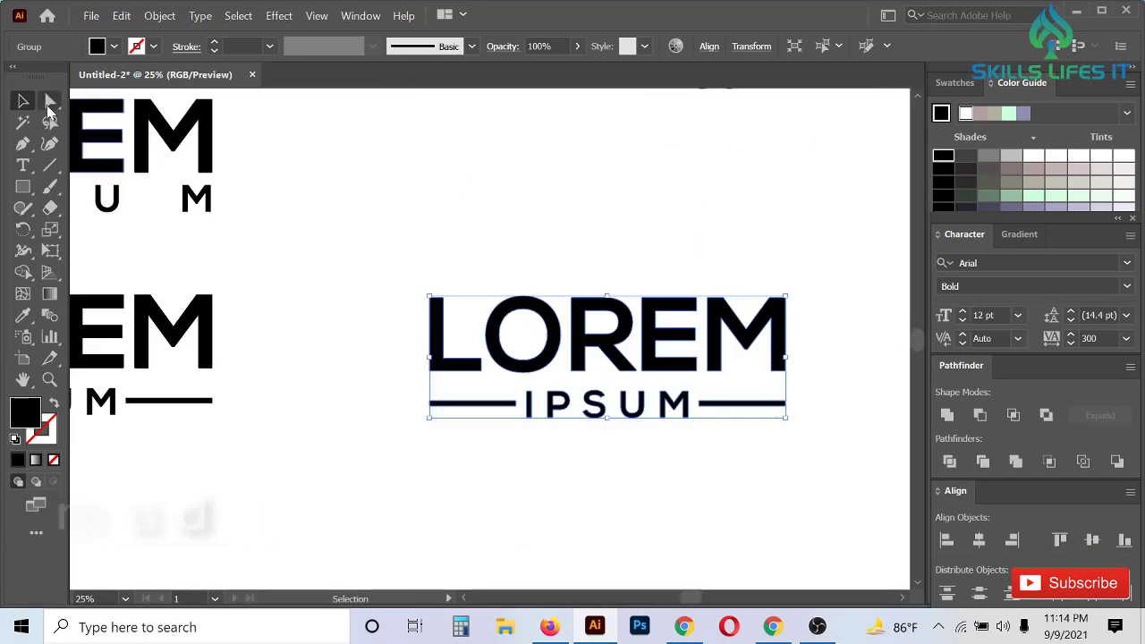
Fill only the word LOREM in the right-hand copy of the lined layout with a blue swatch.
{"action": "key", "text": "a"}
{"action": "left_click", "coordinate": [416, 320]}
{"action": "left_click_drag", "start_coordinate": [452, 340], "coordinate": [819, 367]}
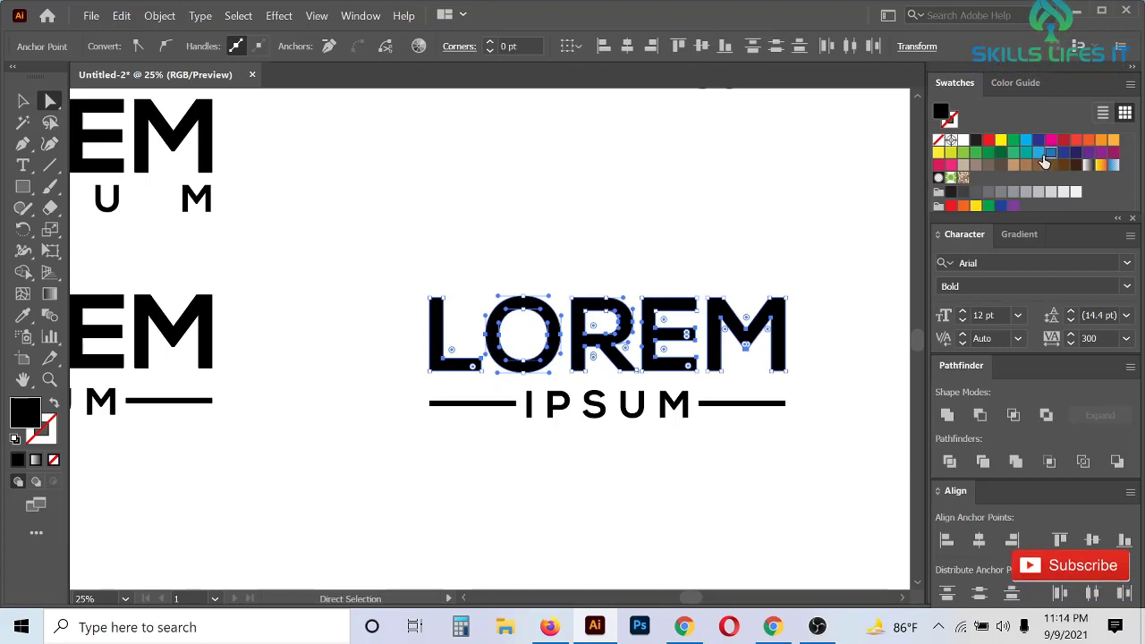
{"action": "left_click", "coordinate": [1046, 161]}
{"action": "left_click", "coordinate": [570, 259]}
{"action": "scroll", "coordinate": [576, 258], "scroll_direction": "down", "scroll_amount": 1}
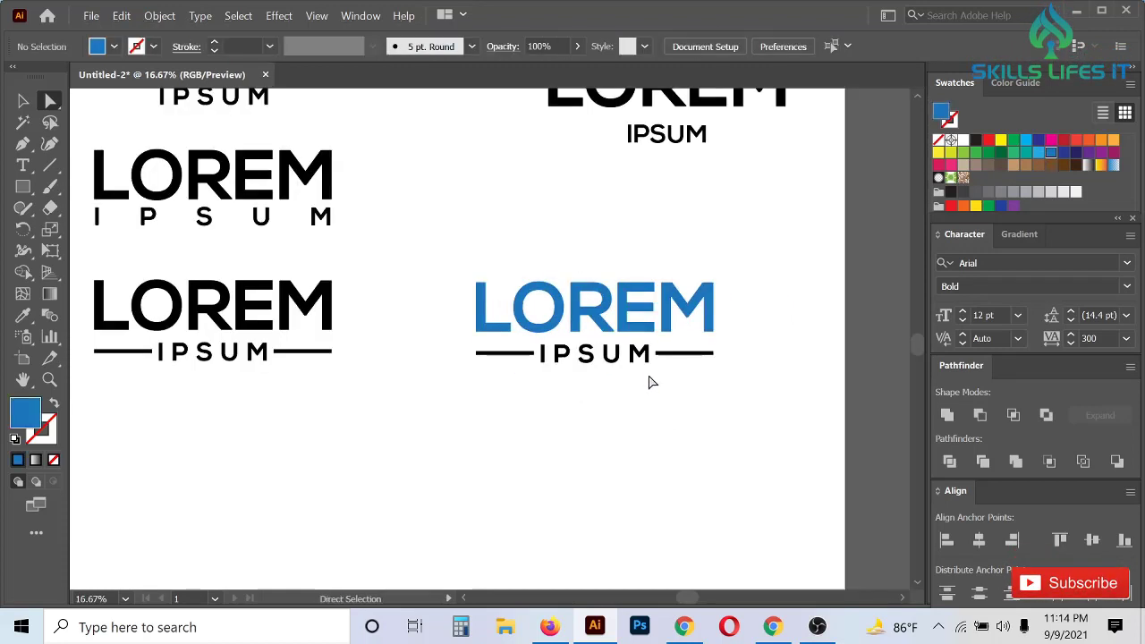
{"action": "scroll", "coordinate": [651, 382], "scroll_direction": "up", "scroll_amount": 3}
{"action": "scroll", "coordinate": [651, 382], "scroll_direction": "down", "scroll_amount": 2}
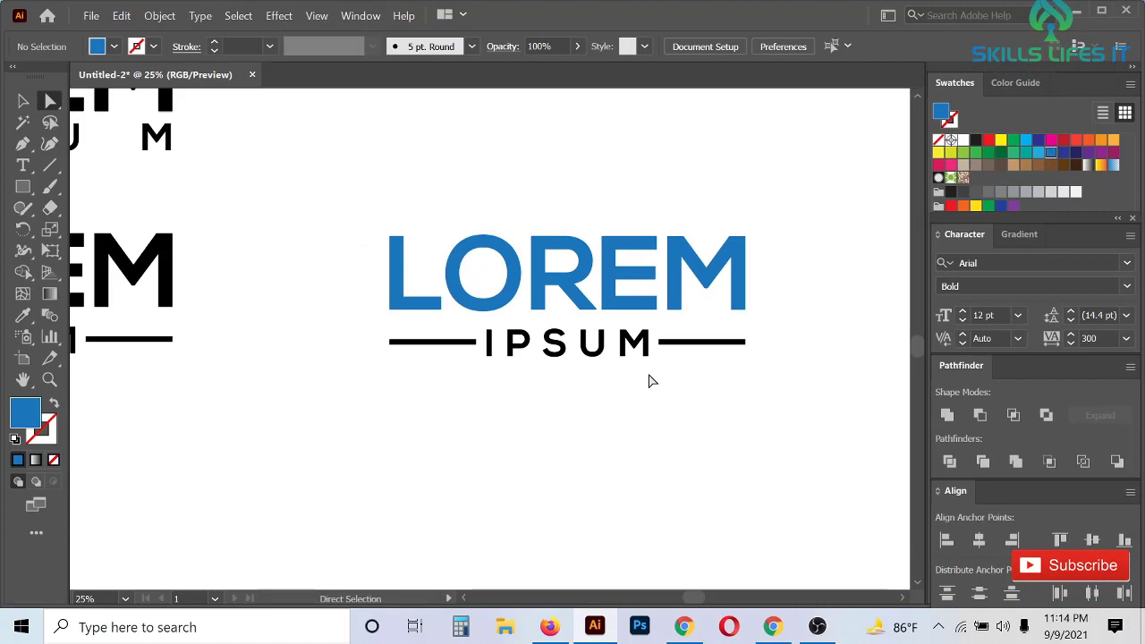
{"action": "scroll", "coordinate": [651, 381], "scroll_direction": "up", "scroll_amount": 1}
Move the blue LOREM layout into the left-hand column, directly beneath the black lined LOREM IPSUM layout.
{"action": "key", "text": "v"}
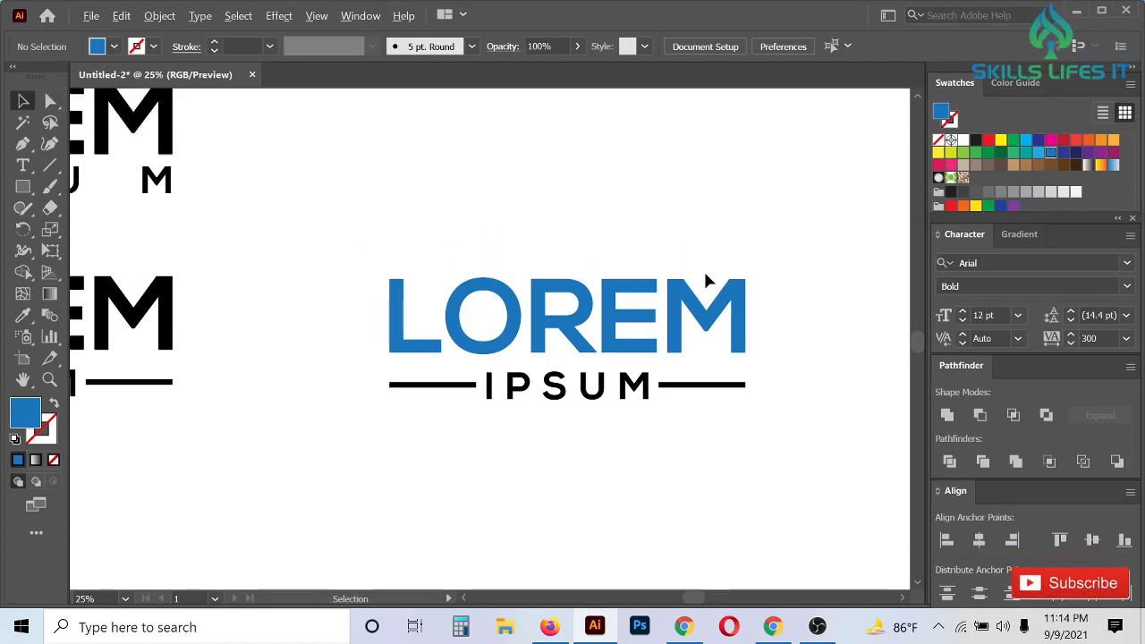
{"action": "scroll", "coordinate": [703, 279], "scroll_direction": "down", "scroll_amount": 2}
{"action": "left_click_drag", "start_coordinate": [544, 247], "coordinate": [804, 385]}
{"action": "scroll", "coordinate": [720, 344], "scroll_direction": "up", "scroll_amount": 1}
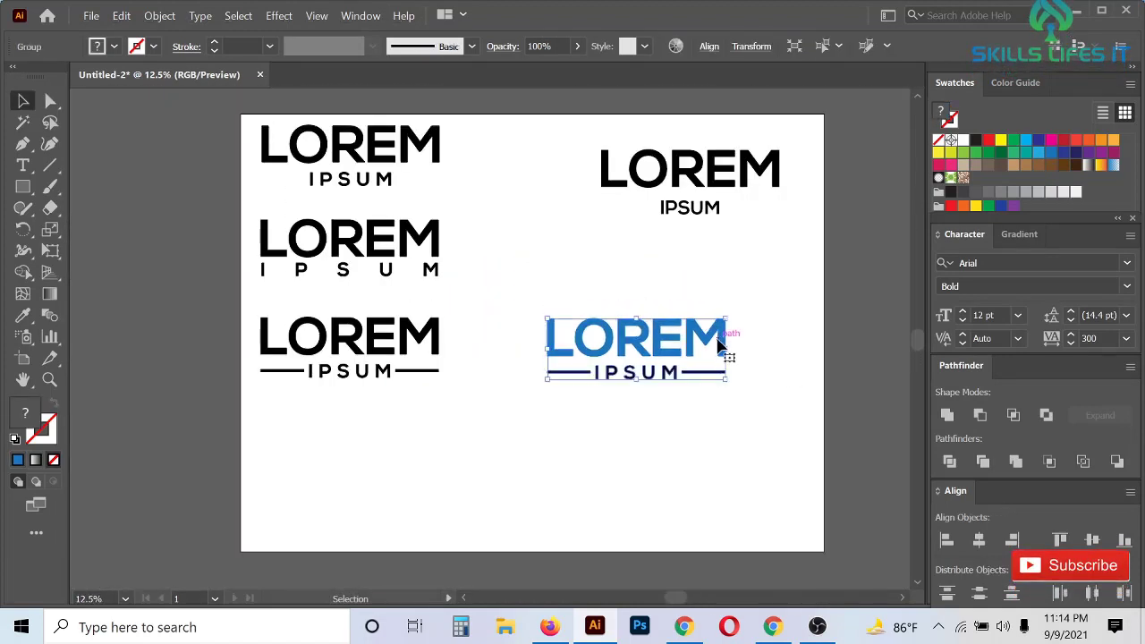
{"action": "left_click_drag", "start_coordinate": [622, 347], "coordinate": [338, 431]}
{"action": "left_click", "coordinate": [543, 445]}
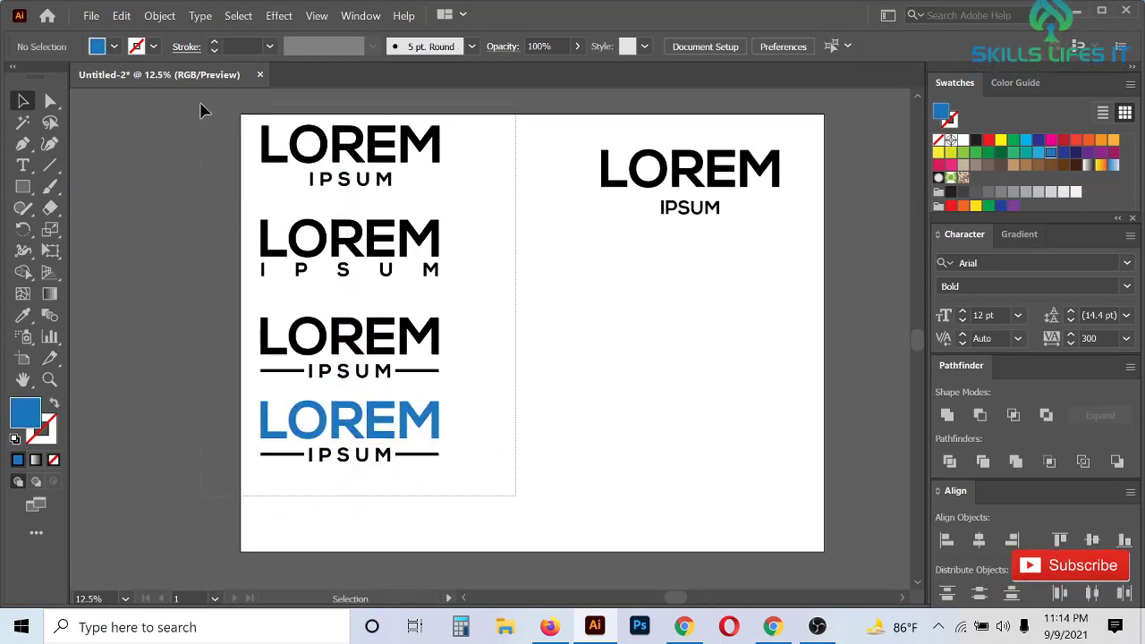
Place a copy of the blue LOREM layout in the open area to the right of the column.
{"action": "left_click_drag", "start_coordinate": [200, 109], "coordinate": [483, 483]}
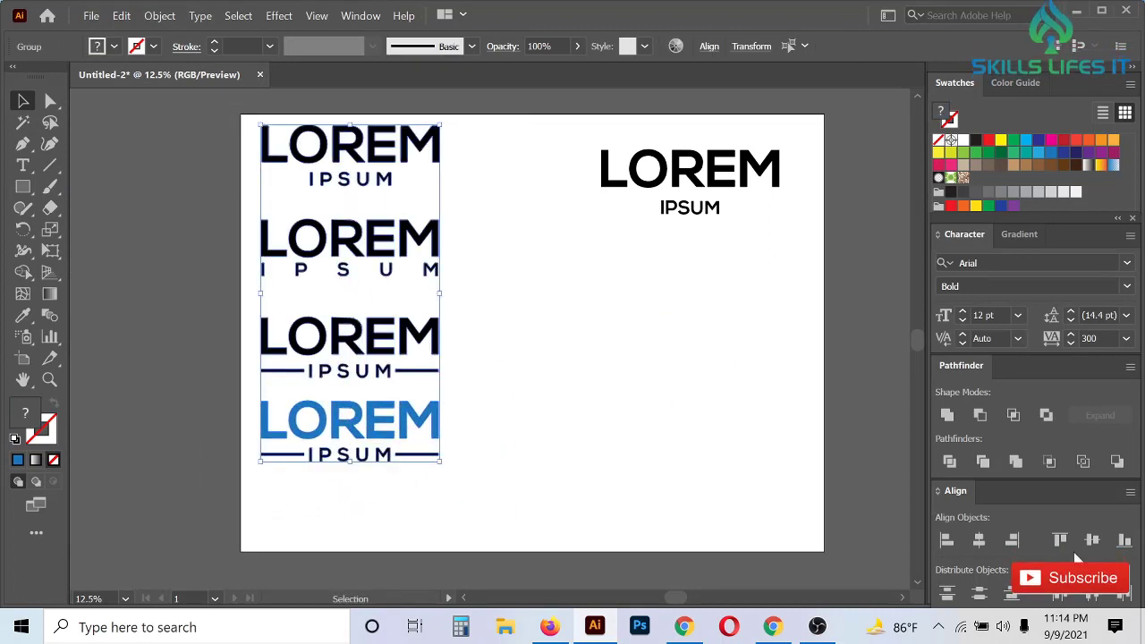
{"action": "left_click", "coordinate": [503, 436]}
{"action": "left_click_drag", "start_coordinate": [435, 414], "coordinate": [729, 346]}
{"action": "scroll", "coordinate": [788, 349], "scroll_direction": "up", "scroll_amount": 2, "text": "alt"}
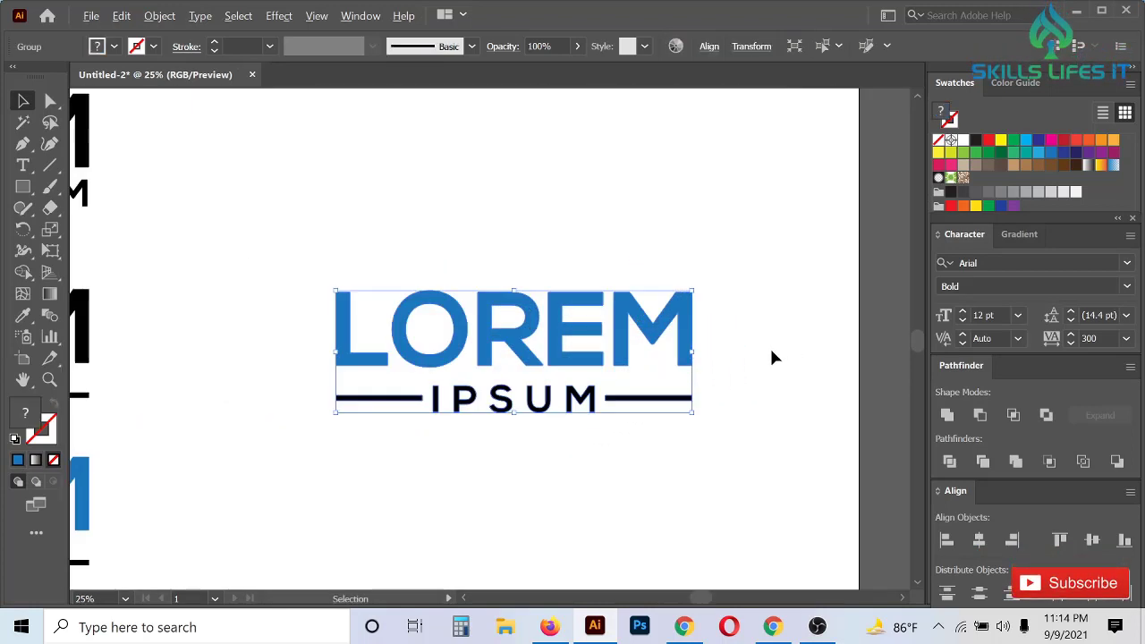
{"action": "scroll", "coordinate": [774, 358], "scroll_direction": "up", "scroll_amount": 1, "text": "alt"}
{"action": "scroll", "coordinate": [774, 358], "scroll_direction": "down", "scroll_amount": 1, "text": "alt"}
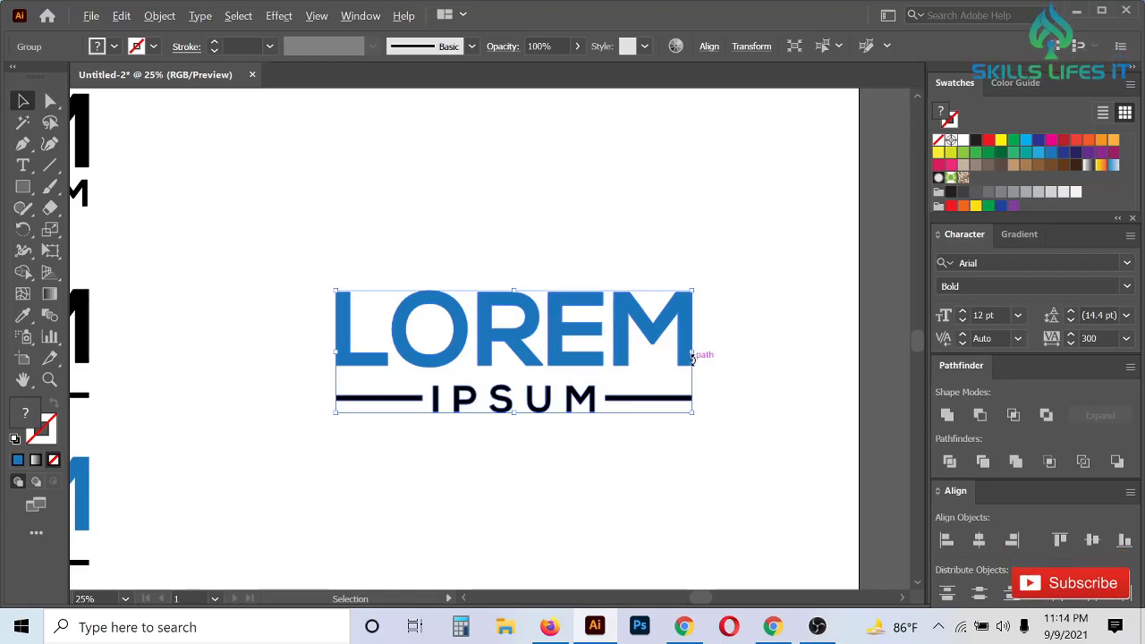
{"action": "scroll", "coordinate": [692, 358], "scroll_direction": "down", "scroll_amount": 2, "text": "alt"}
Try the yellow-orange gradient swatch on the right-hand copy and settle on the white-to-black gradient swatch as its fill.
{"action": "left_click_drag", "start_coordinate": [402, 219], "coordinate": [281, 538]}
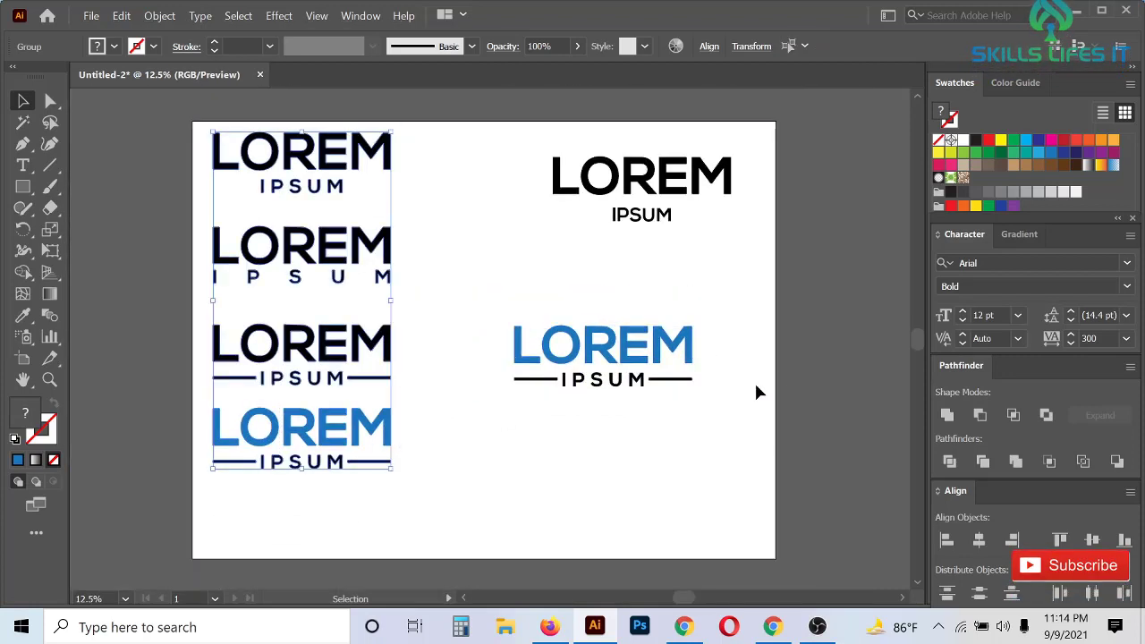
{"action": "scroll", "coordinate": [650, 336], "scroll_direction": "up", "scroll_amount": 2, "text": "alt"}
{"action": "left_click_drag", "start_coordinate": [434, 356], "coordinate": [686, 438]}
{"action": "scroll", "coordinate": [678, 394], "scroll_direction": "up", "scroll_amount": 1, "text": "alt"}
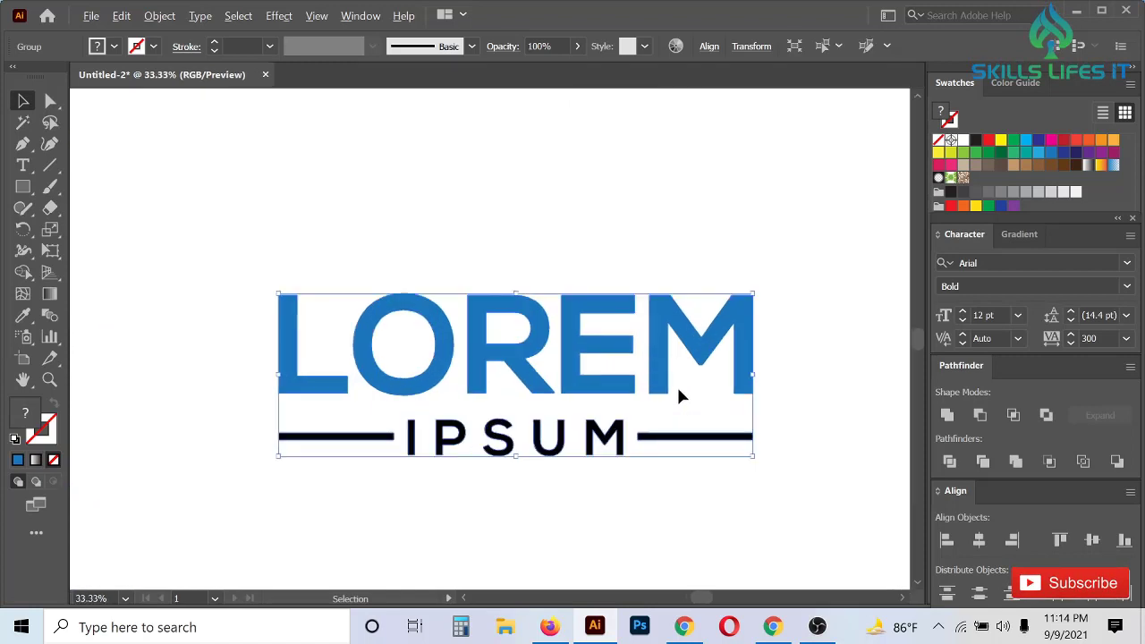
{"action": "left_click", "coordinate": [1100, 166]}
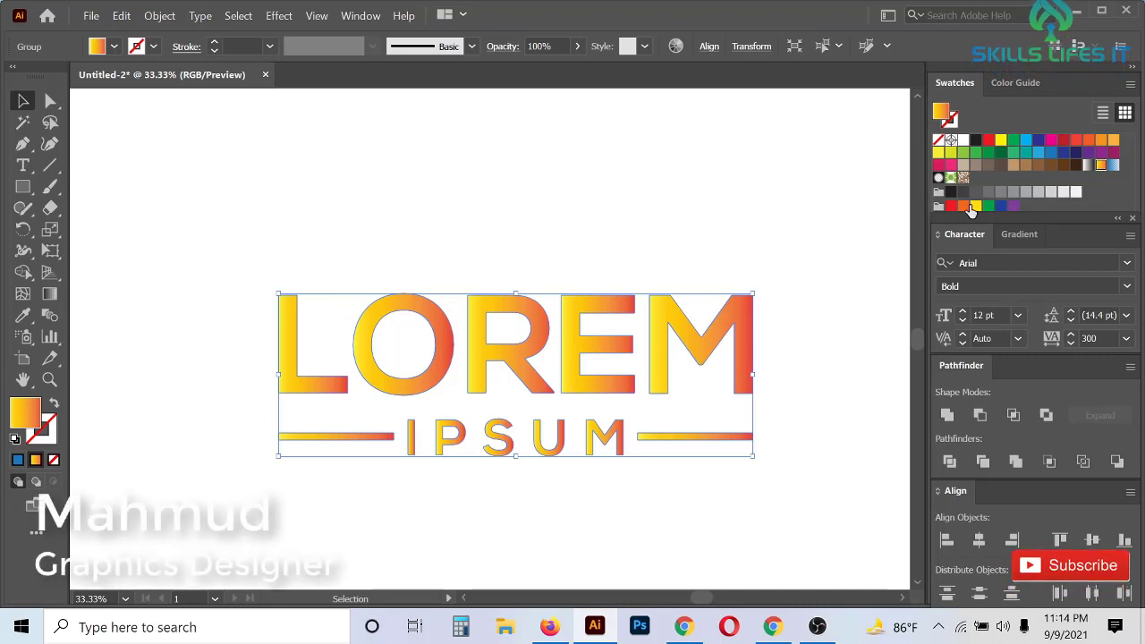
{"action": "left_click", "coordinate": [1089, 166]}
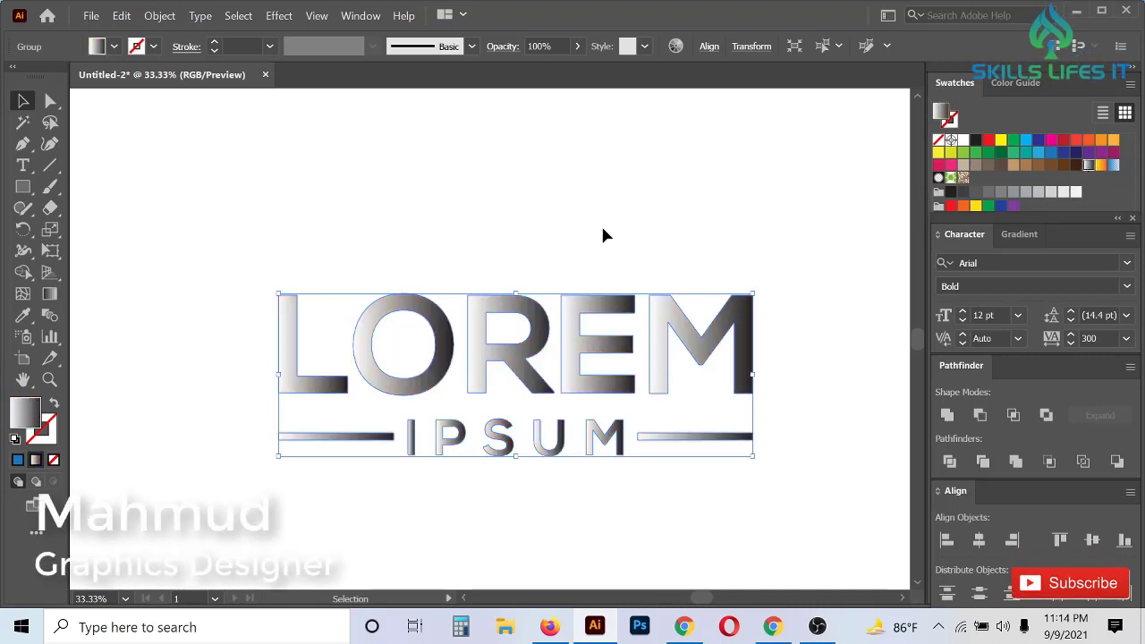
Show the Gradient settings of the right-hand layout and check where Gradient appears among the available windows.
{"action": "left_click", "coordinate": [603, 235]}
{"action": "left_click_drag", "start_coordinate": [277, 244], "coordinate": [666, 507]}
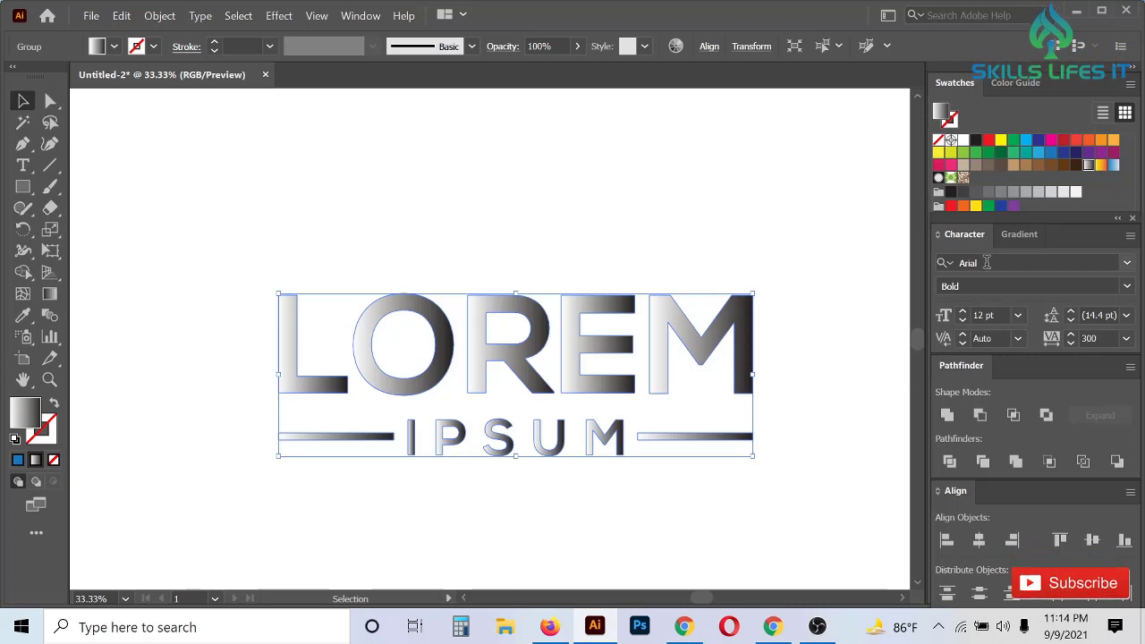
{"action": "left_click", "coordinate": [1019, 235]}
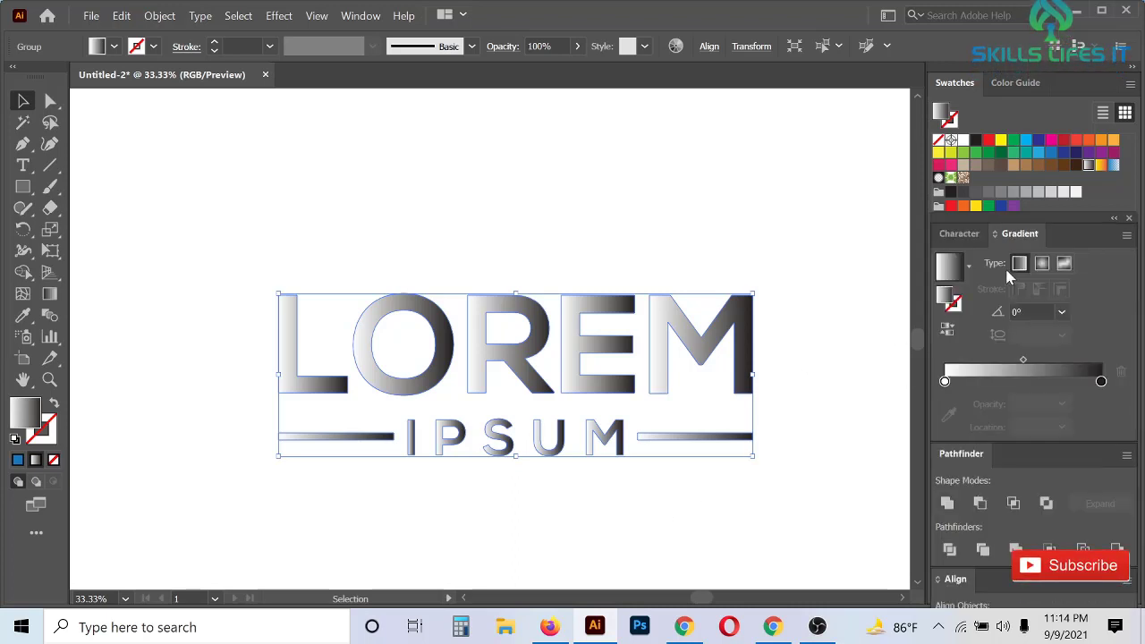
{"action": "left_click", "coordinate": [374, 14]}
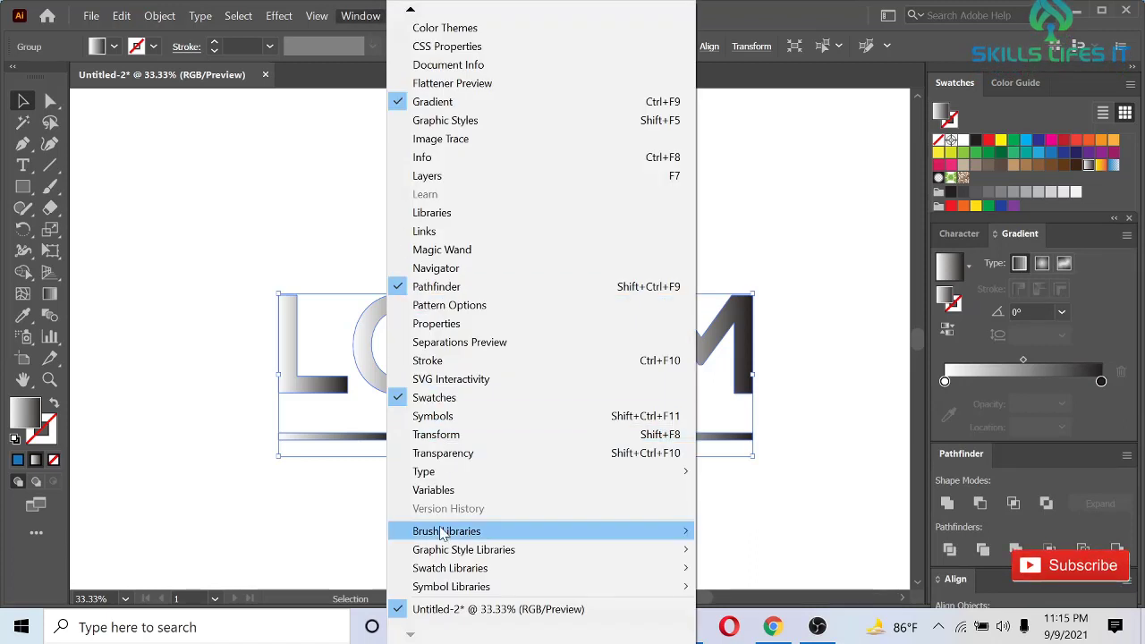
{"action": "left_click", "coordinate": [287, 179]}
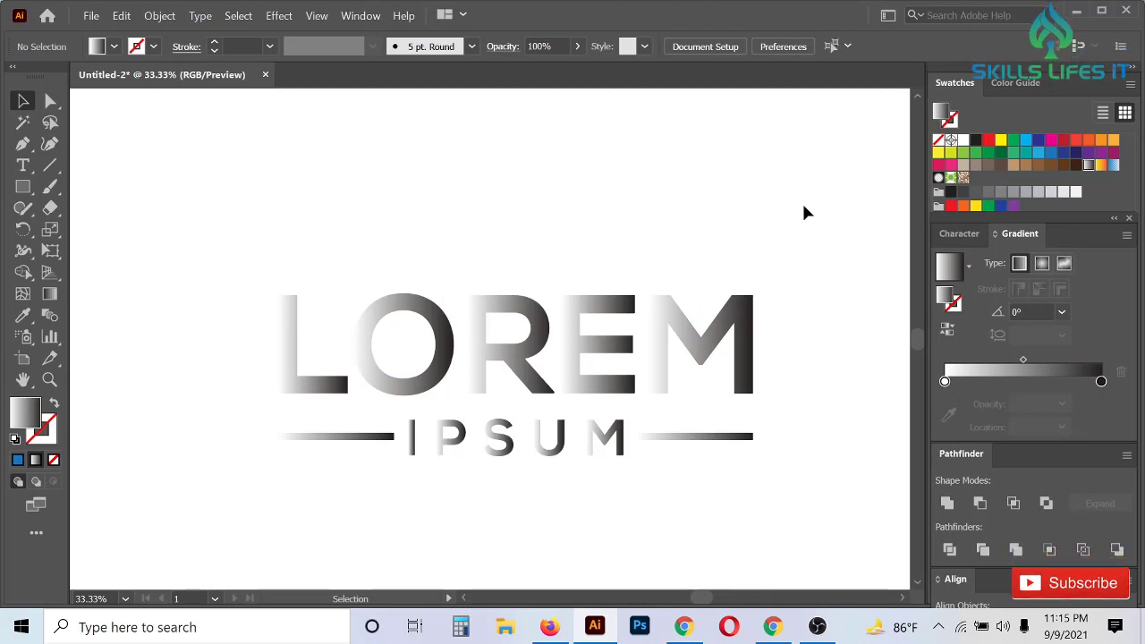
Change the white starting stop of the right-hand layout's gradient to red.
{"action": "double_click", "coordinate": [945, 382]}
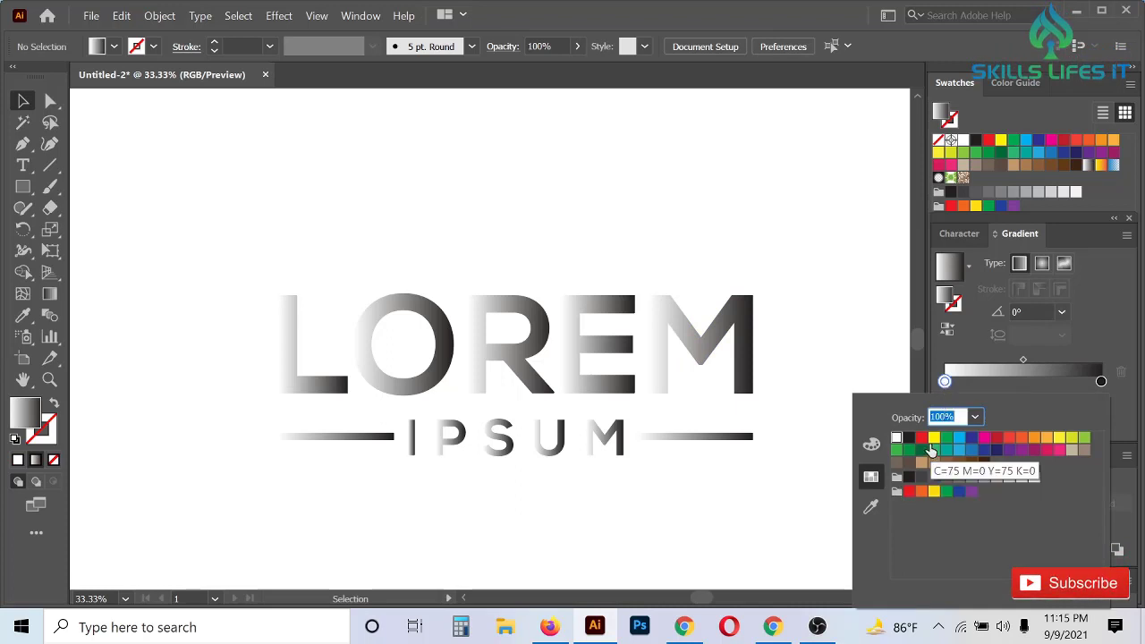
{"action": "left_click", "coordinate": [923, 437]}
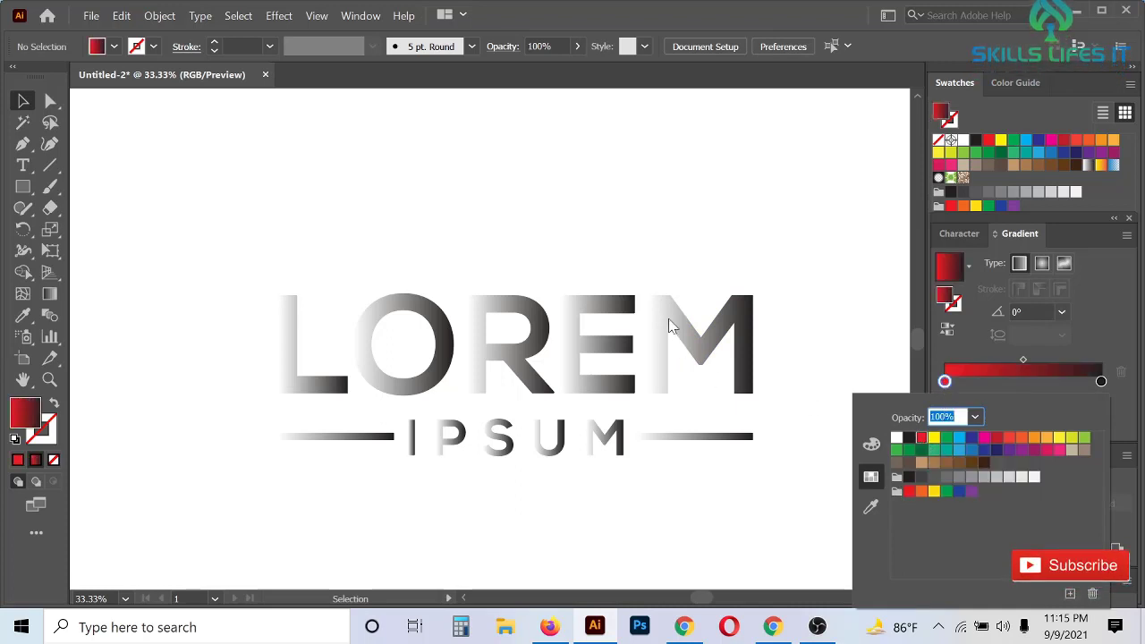
{"action": "left_click_drag", "start_coordinate": [290, 259], "coordinate": [780, 501]}
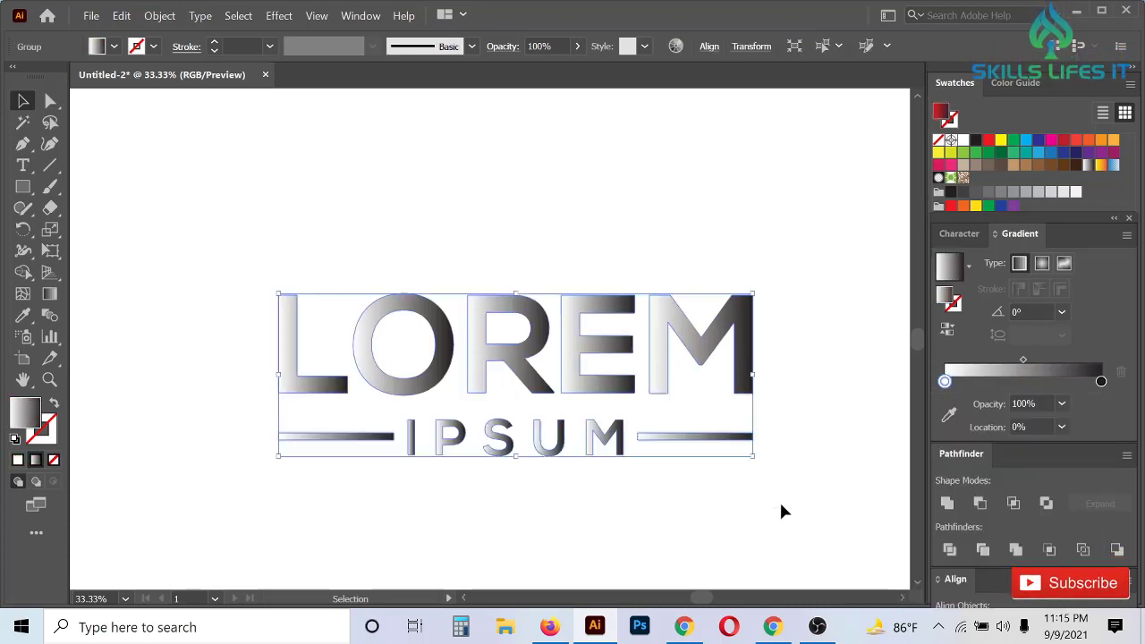
{"action": "double_click", "coordinate": [945, 383]}
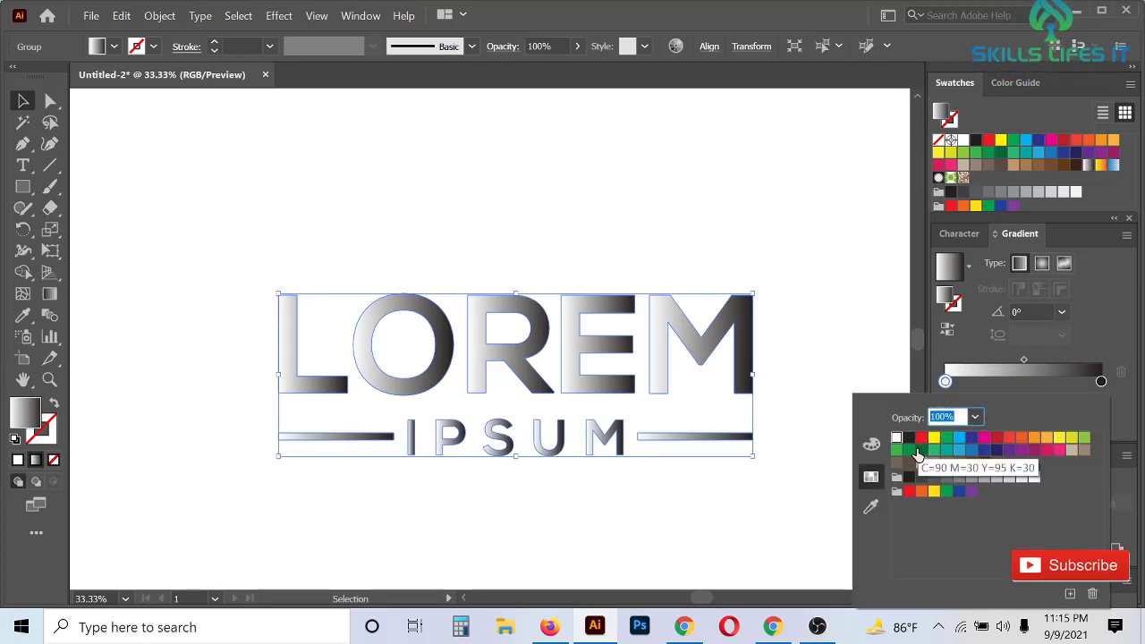
{"action": "left_click", "coordinate": [921, 438]}
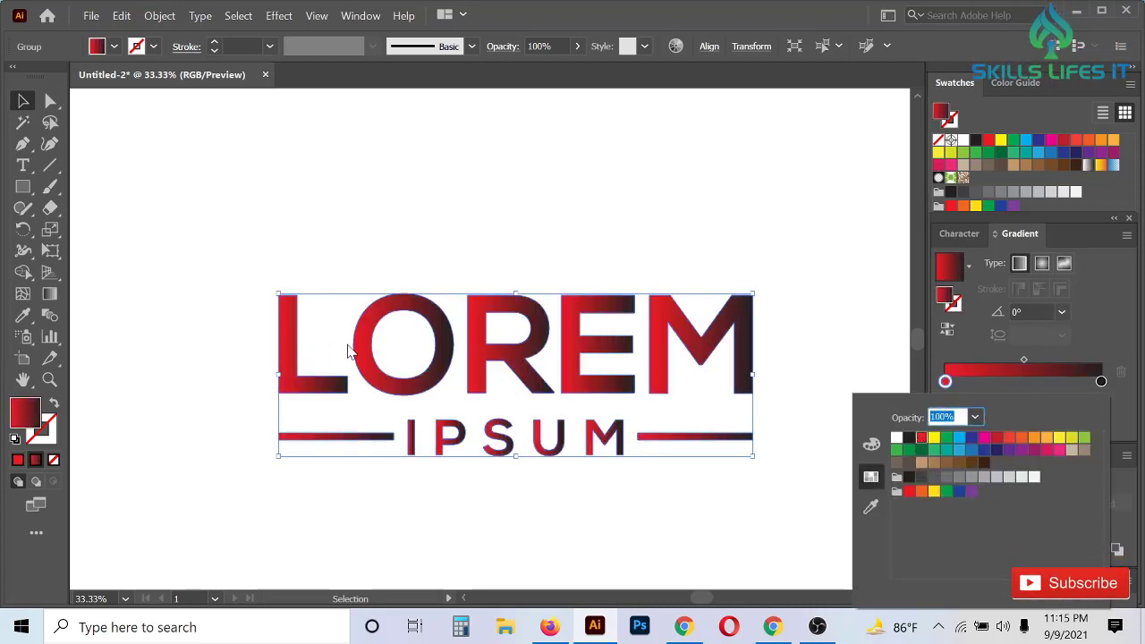
Try green, teal, blue, purple, brown and gray swatches on the gradient's starting stop and settle on purple.
{"action": "left_click", "coordinate": [921, 451]}
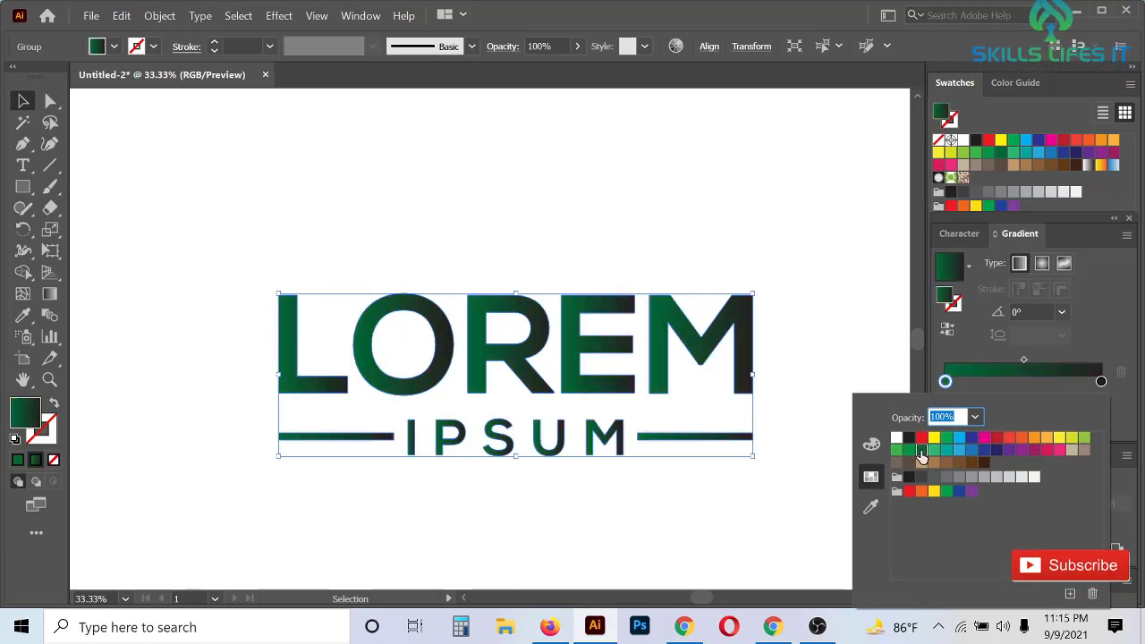
{"action": "left_click", "coordinate": [946, 452]}
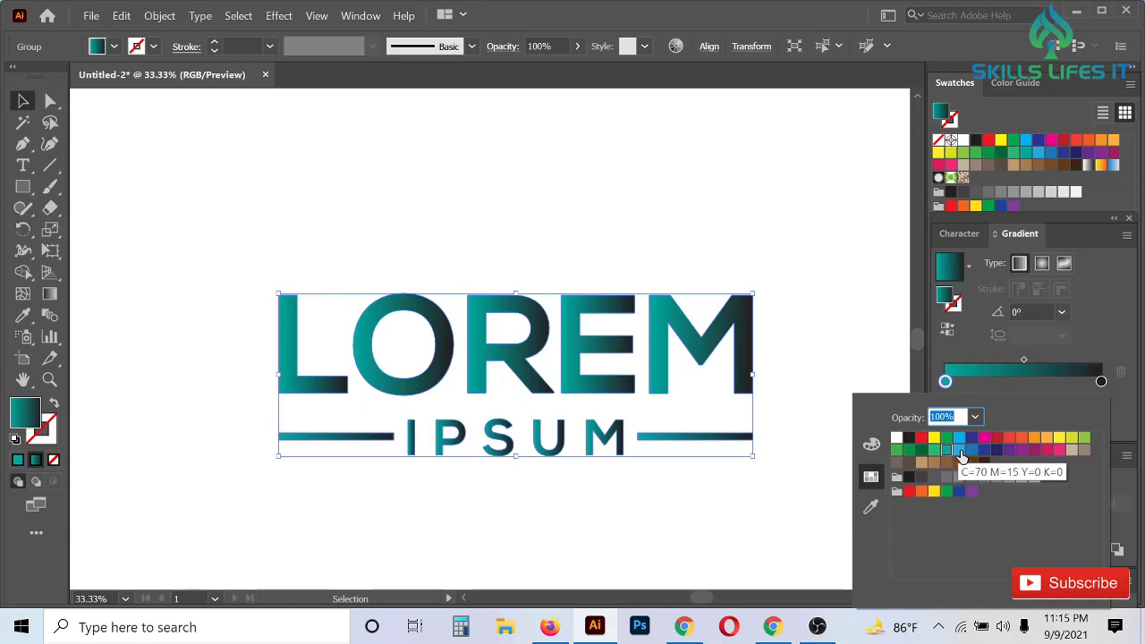
{"action": "left_click", "coordinate": [960, 451]}
{"action": "left_click", "coordinate": [973, 452]}
{"action": "left_click", "coordinate": [997, 452]}
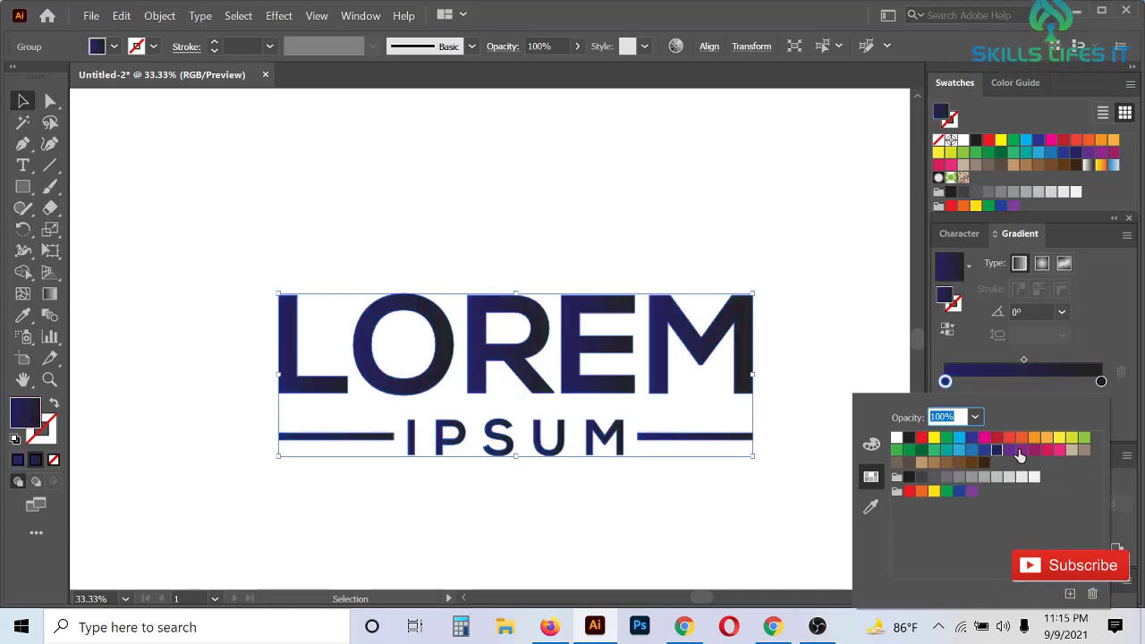
{"action": "left_click", "coordinate": [1024, 452]}
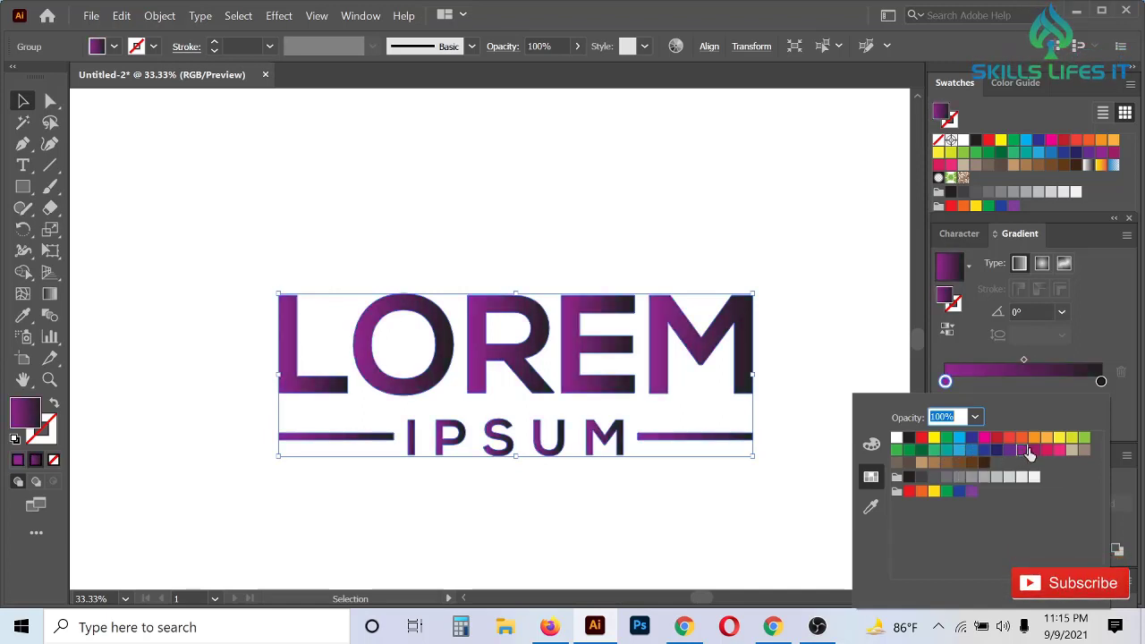
{"action": "left_click", "coordinate": [1071, 451]}
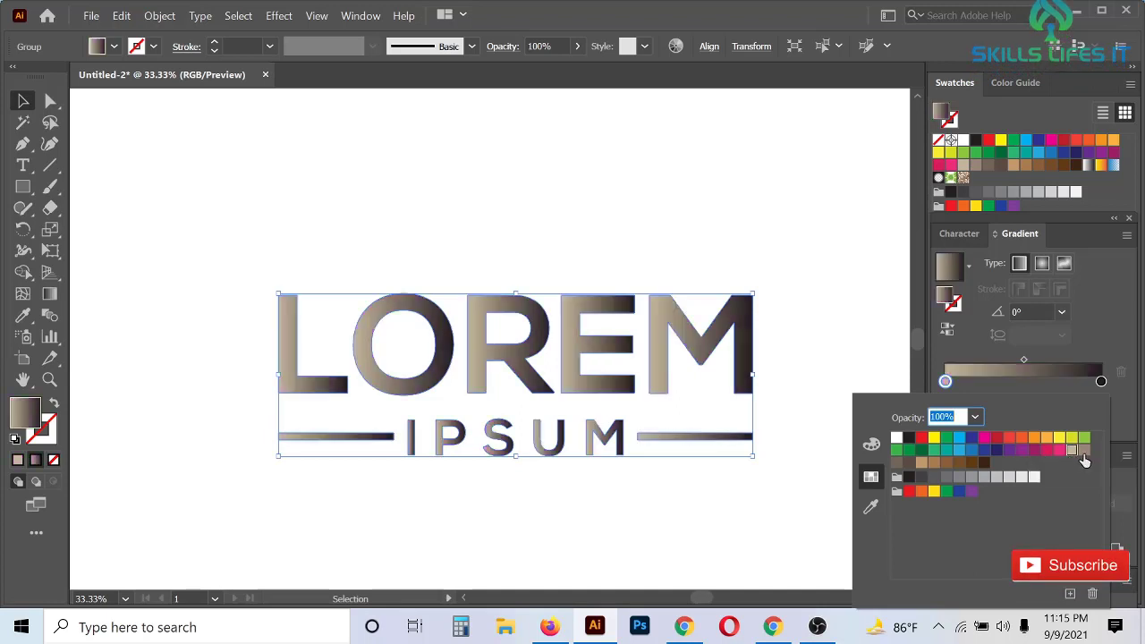
{"action": "left_click", "coordinate": [923, 463]}
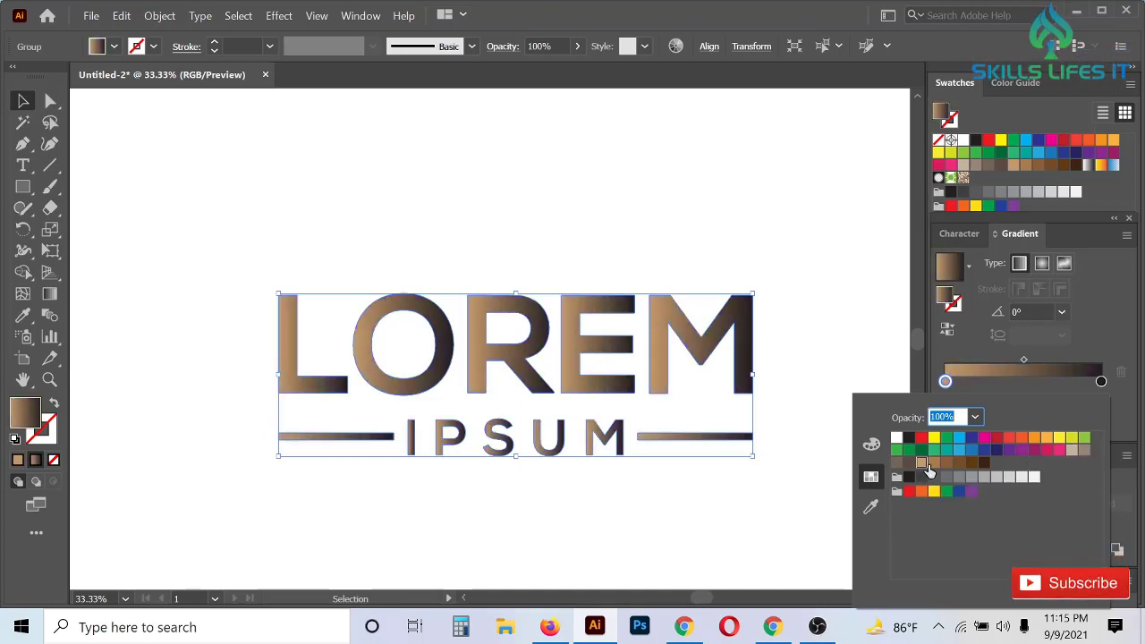
{"action": "left_click", "coordinate": [934, 463]}
{"action": "left_click", "coordinate": [956, 464]}
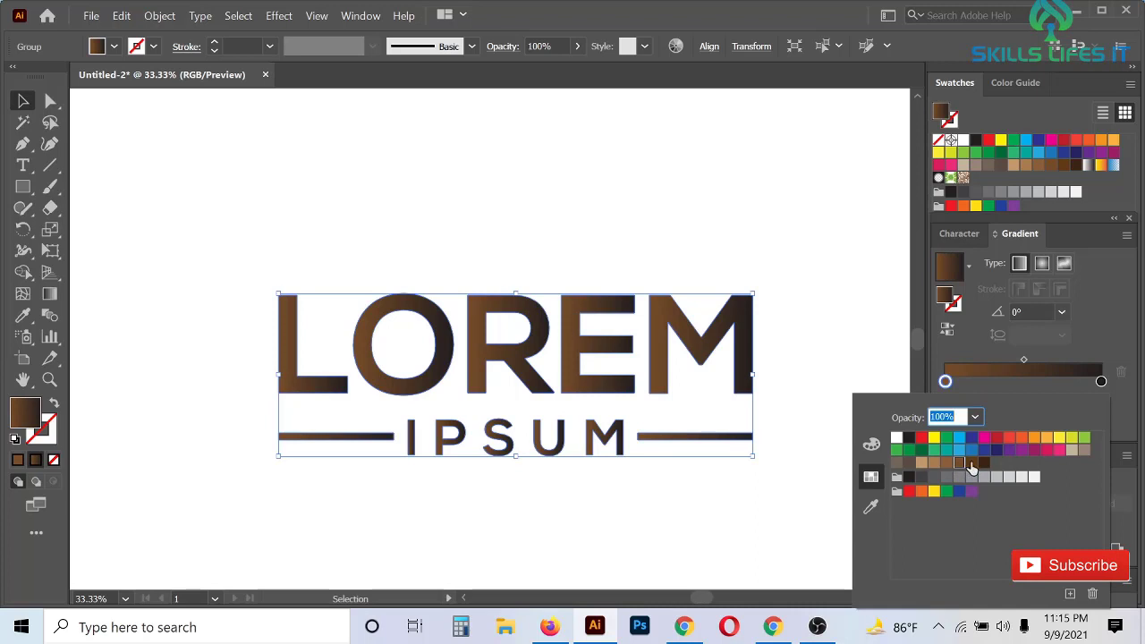
{"action": "left_click", "coordinate": [972, 463]}
{"action": "left_click", "coordinate": [984, 464]}
{"action": "left_click", "coordinate": [996, 477]}
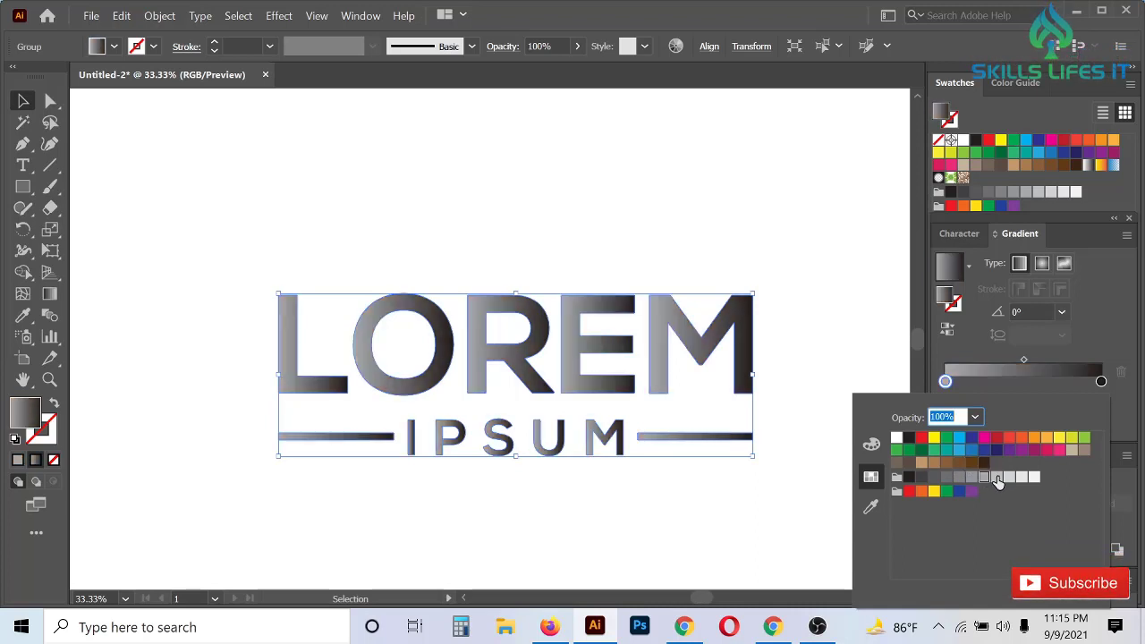
{"action": "left_click", "coordinate": [1036, 479]}
{"action": "left_click", "coordinate": [1022, 451]}
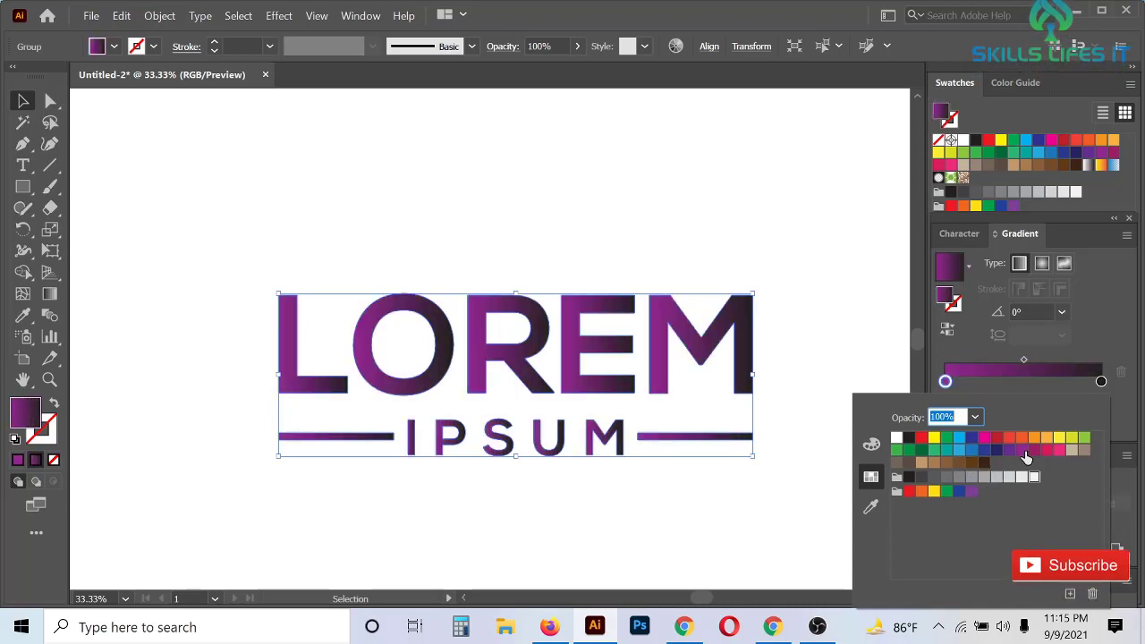
{"action": "left_click", "coordinate": [767, 274]}
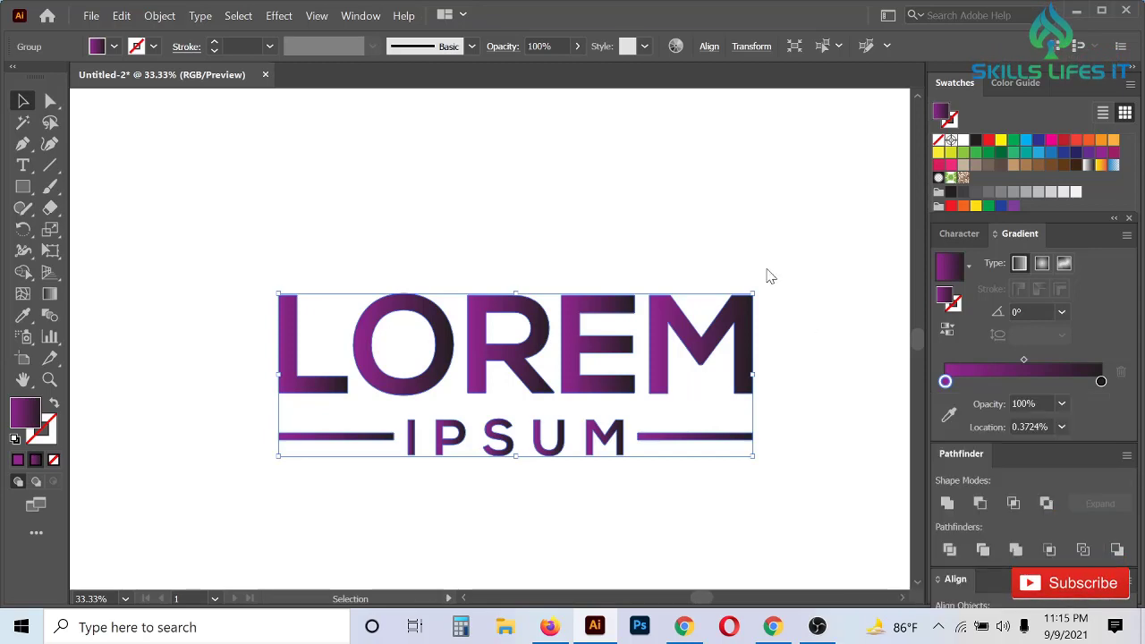
Examine the purple gradient layout up close and beside the other layouts on the artboard, and select it.
{"action": "scroll", "coordinate": [565, 269], "scroll_direction": "down", "scroll_amount": 1}
{"action": "left_click", "coordinate": [557, 270]}
{"action": "scroll", "coordinate": [577, 358], "scroll_direction": "down", "scroll_amount": 2}
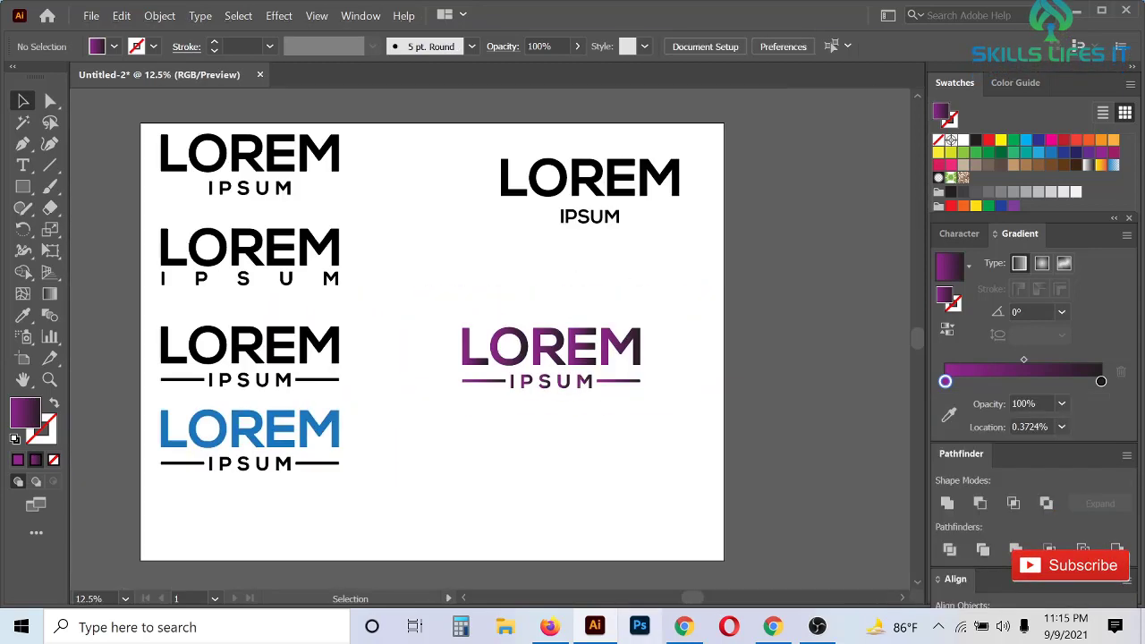
{"action": "scroll", "coordinate": [609, 352], "scroll_direction": "up", "scroll_amount": 2}
{"action": "scroll", "coordinate": [614, 265], "scroll_direction": "down", "scroll_amount": 1}
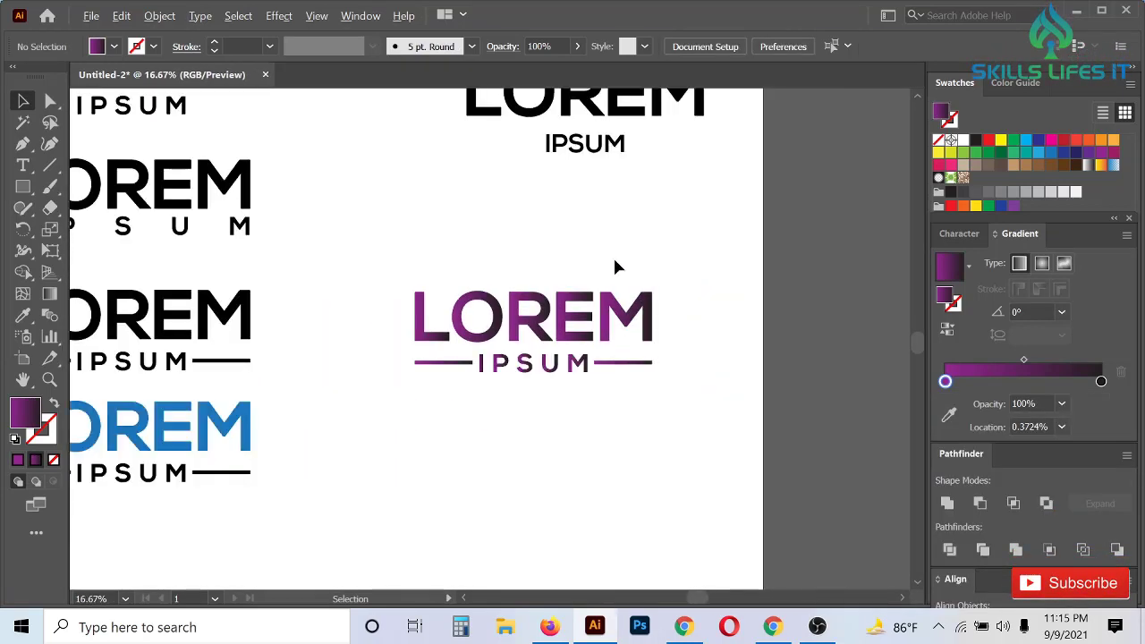
{"action": "scroll", "coordinate": [566, 260], "scroll_direction": "up", "scroll_amount": 2}
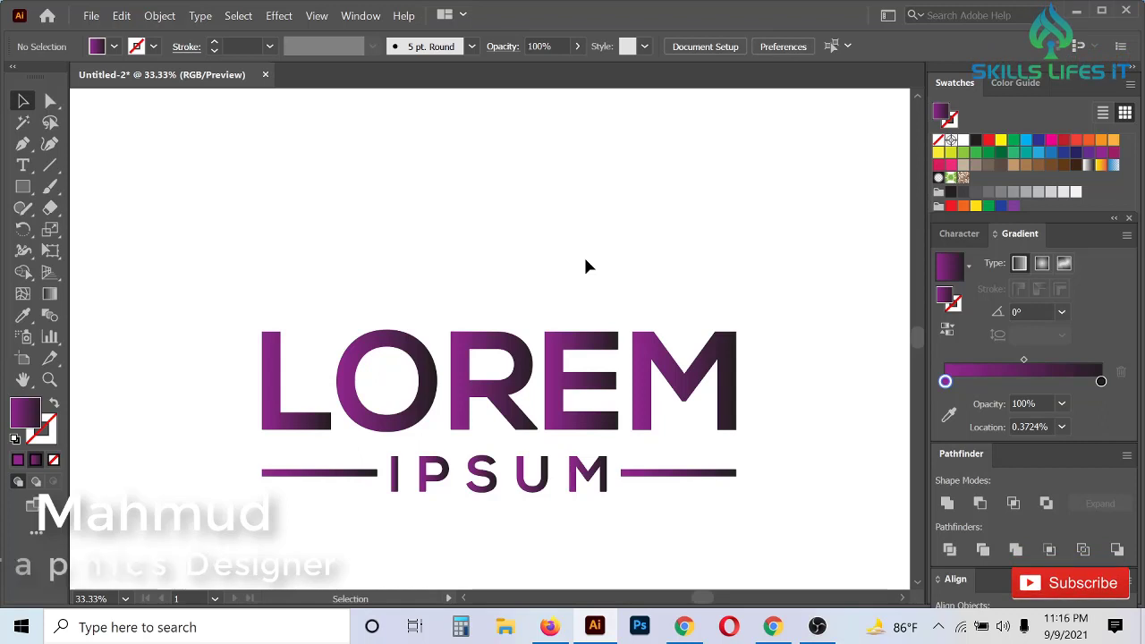
{"action": "scroll", "coordinate": [570, 265], "scroll_direction": "down", "scroll_amount": 1}
{"action": "scroll", "coordinate": [570, 265], "scroll_direction": "down", "scroll_amount": 1}
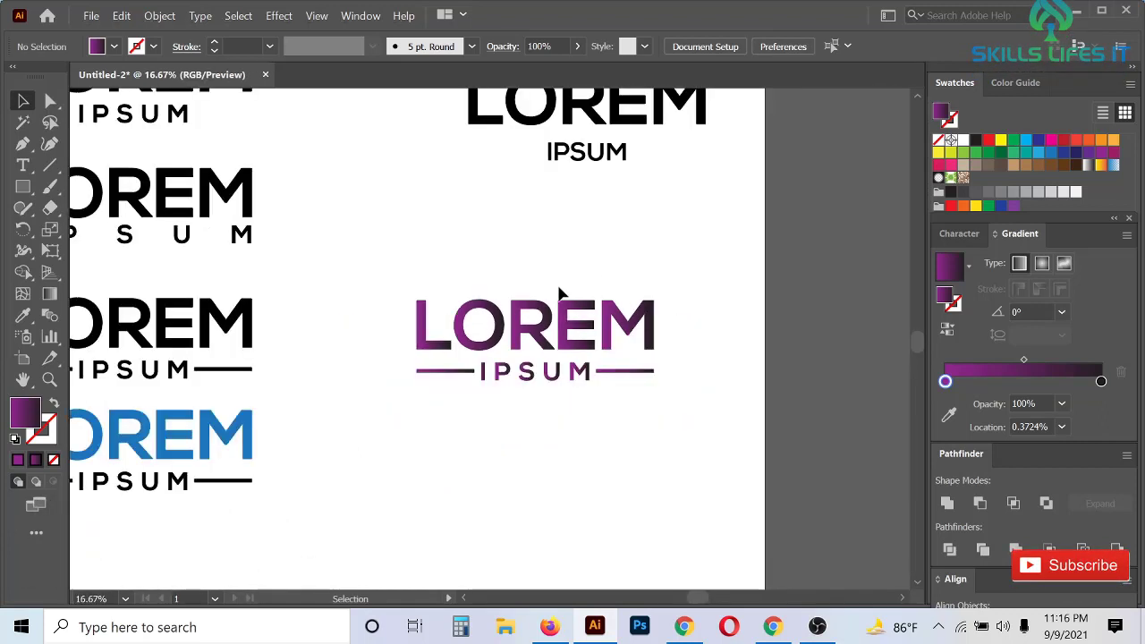
{"action": "scroll", "coordinate": [607, 306], "scroll_direction": "down", "scroll_amount": 1}
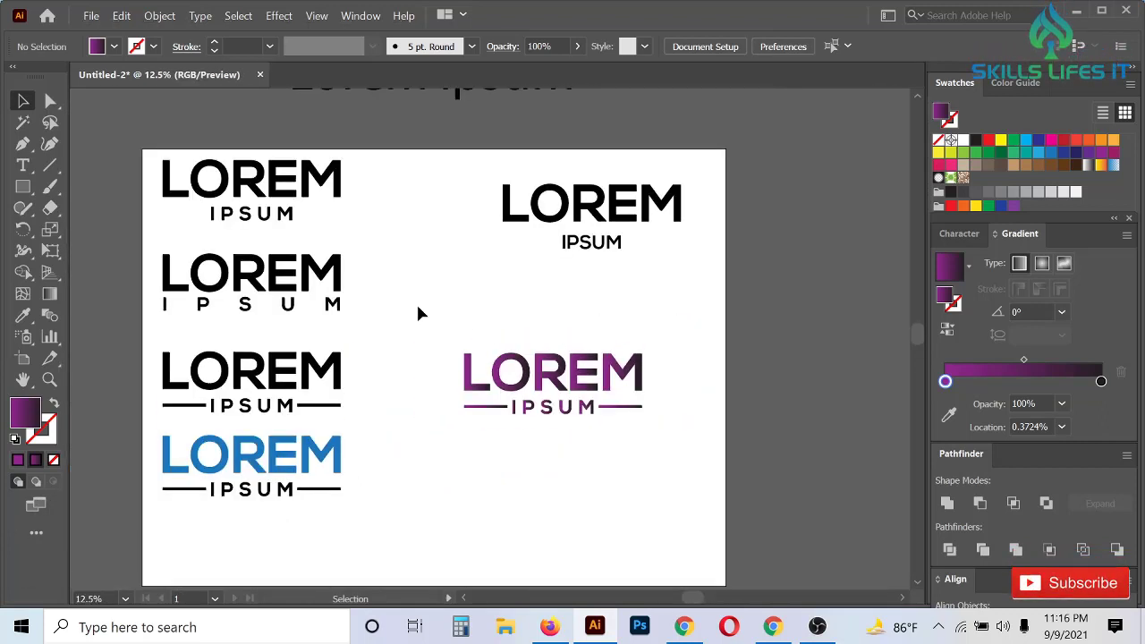
{"action": "left_click_drag", "start_coordinate": [417, 309], "coordinate": [645, 457]}
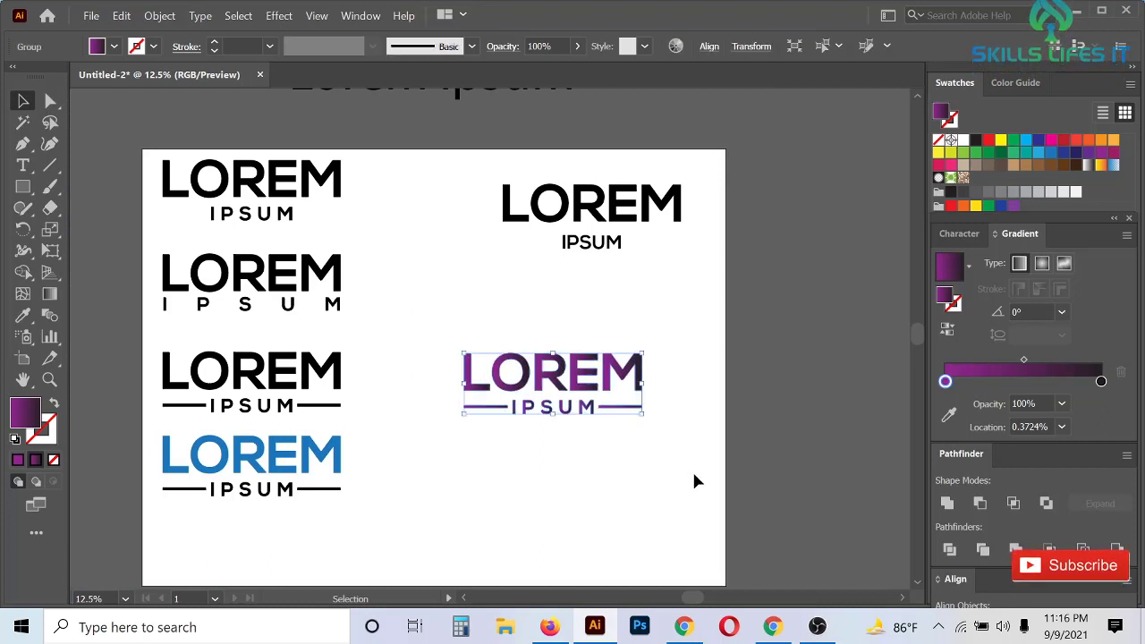